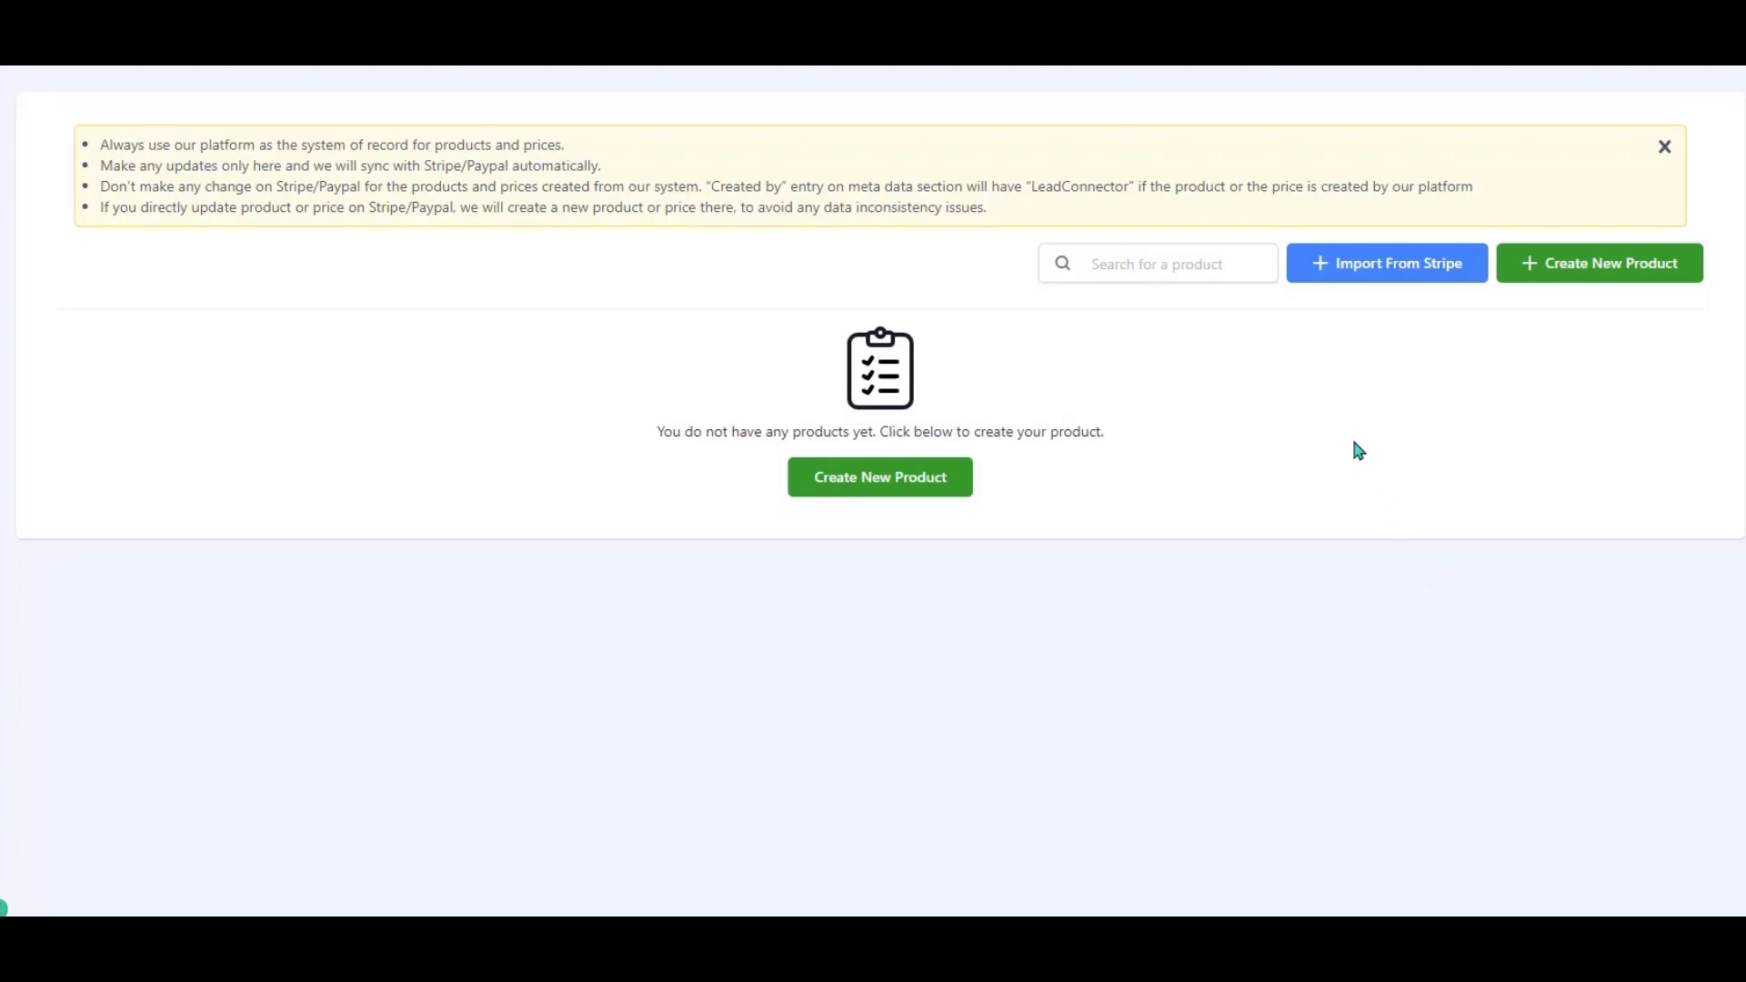
Import the ZipLeads Lockdown 50 product and its A$50.00 monthly price from Stripe.
click(1390, 271)
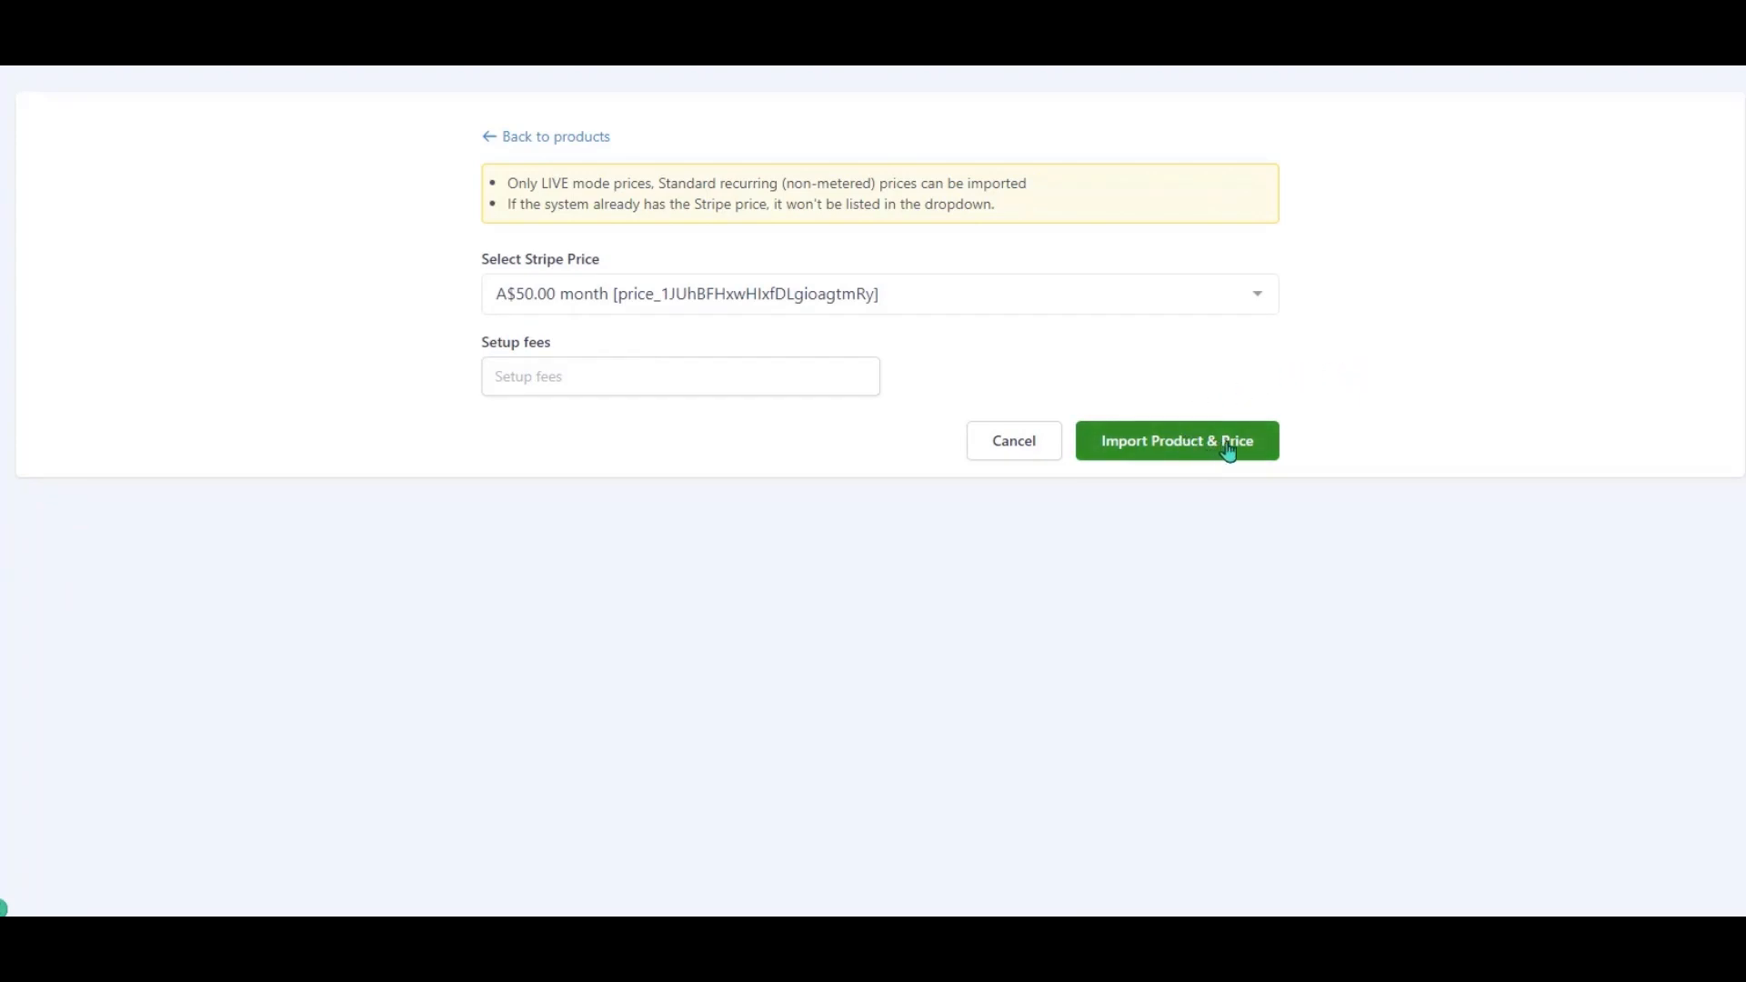
click(1263, 449)
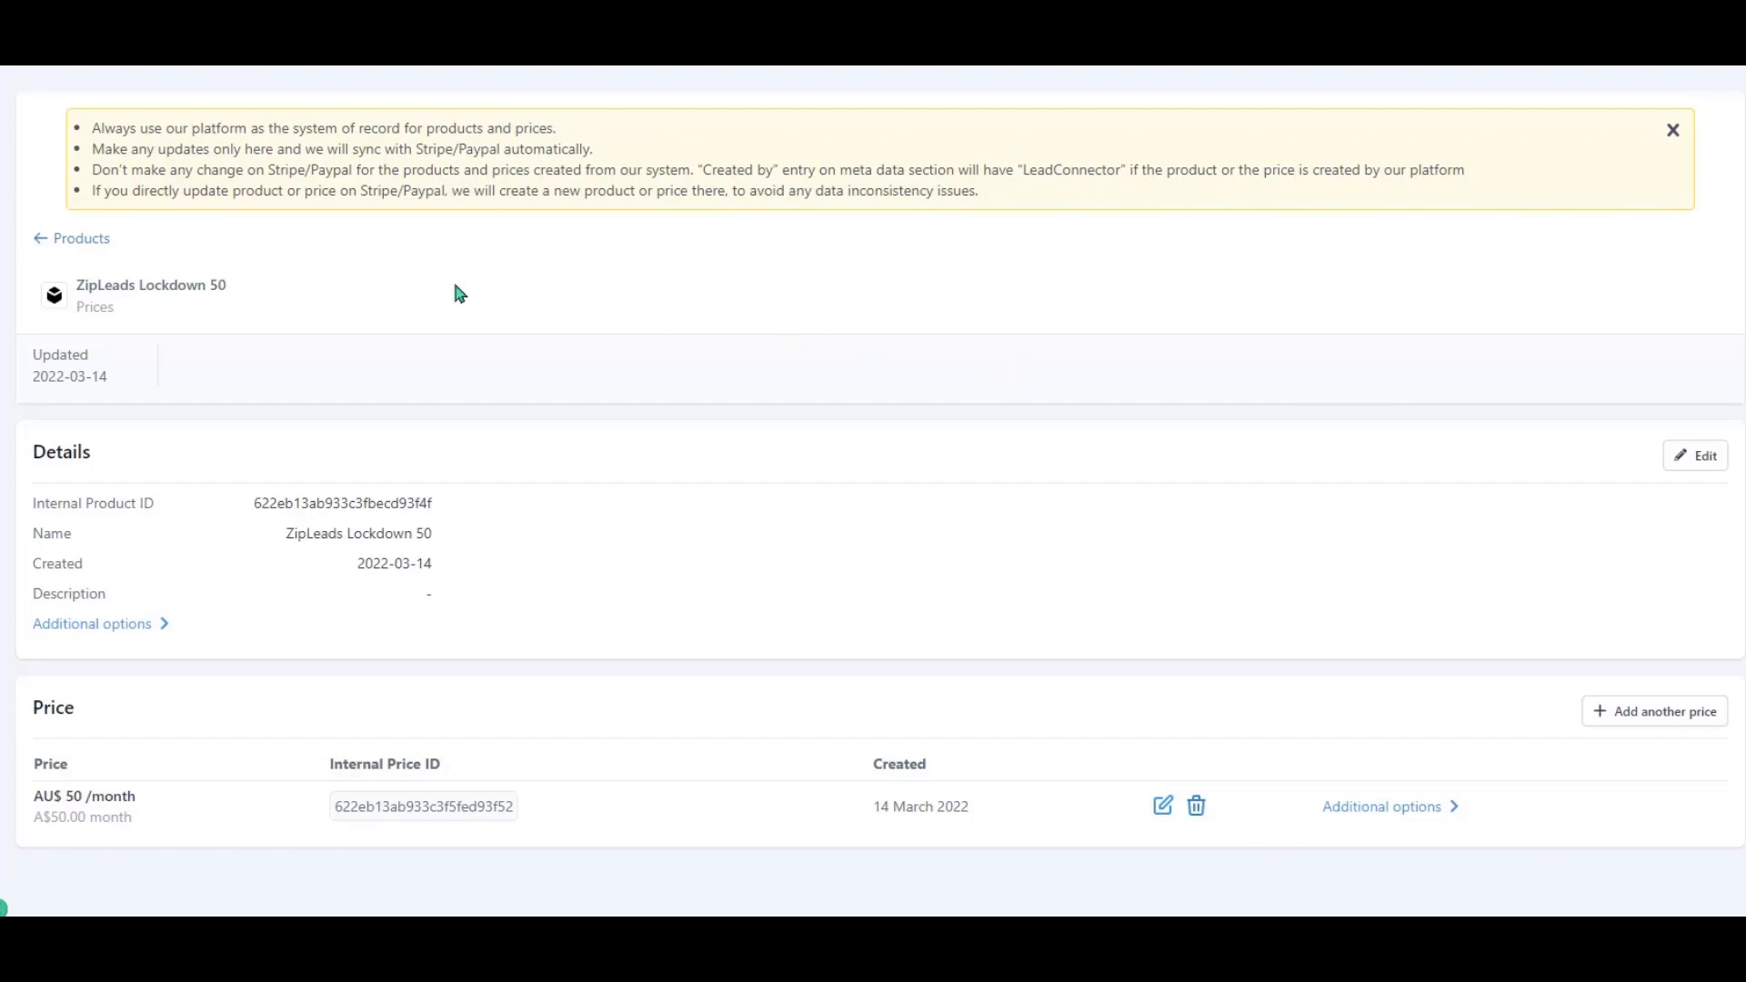
Delete the ZipLeads Lockdown 50 product from the Products list, confirming with DELETE.
click(102, 240)
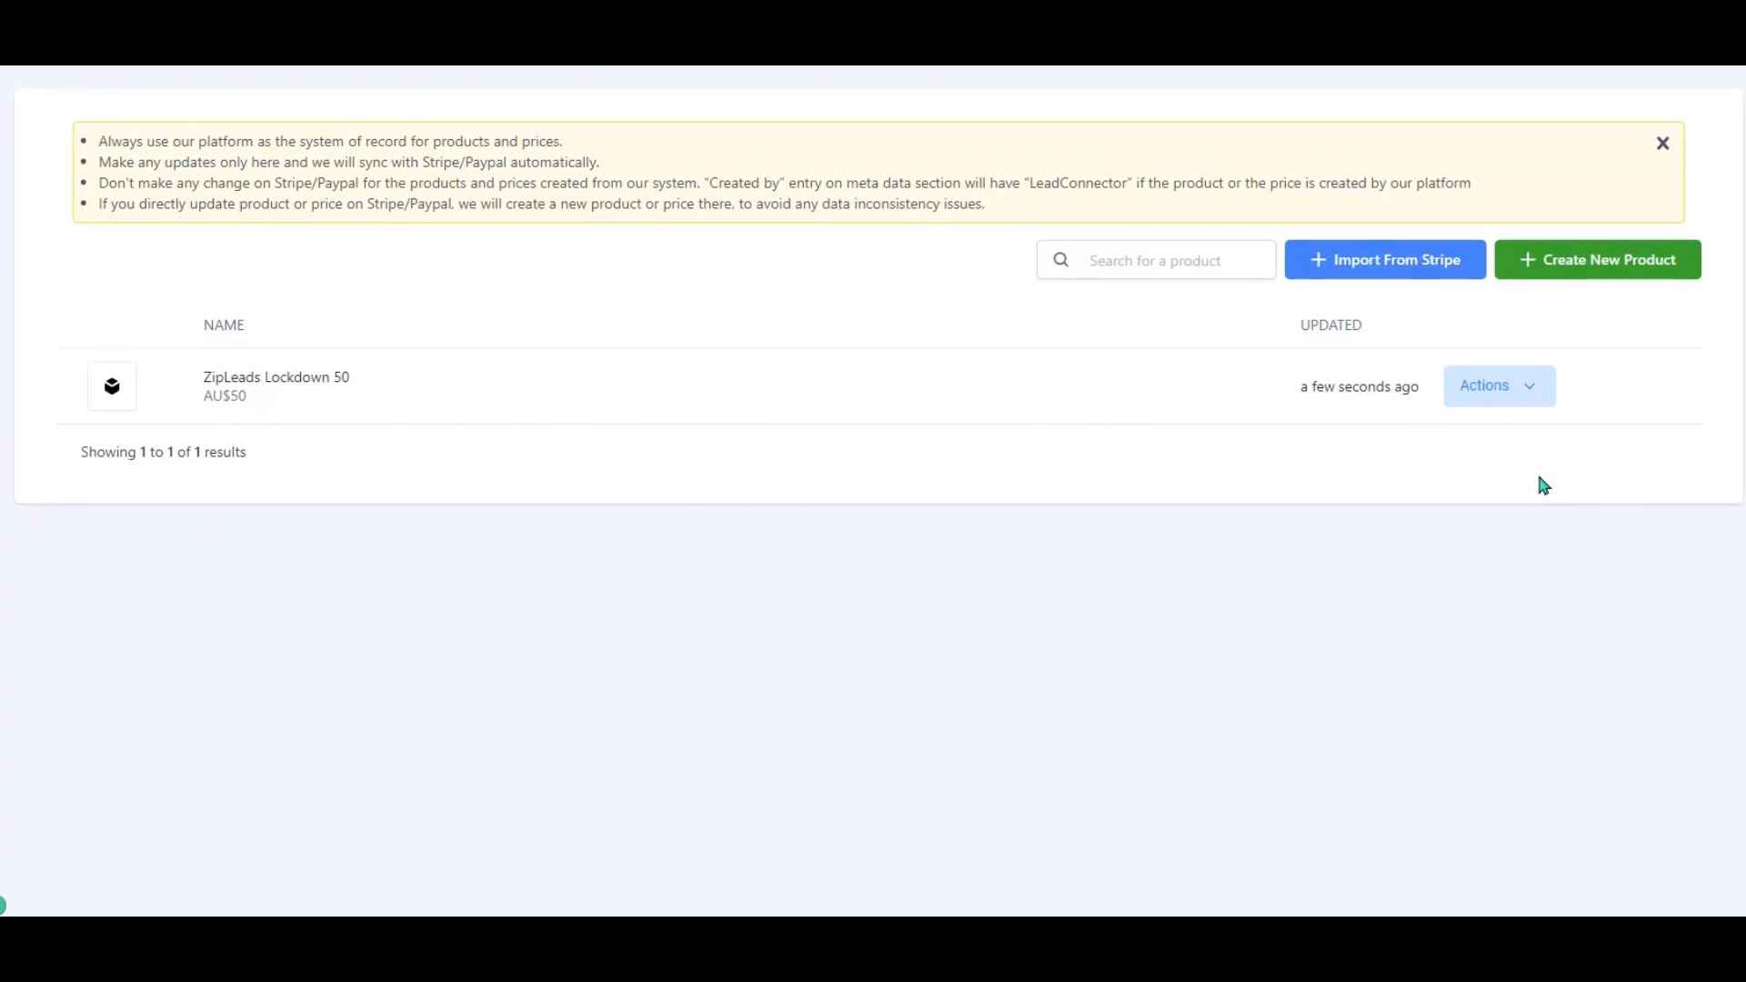
click(1530, 390)
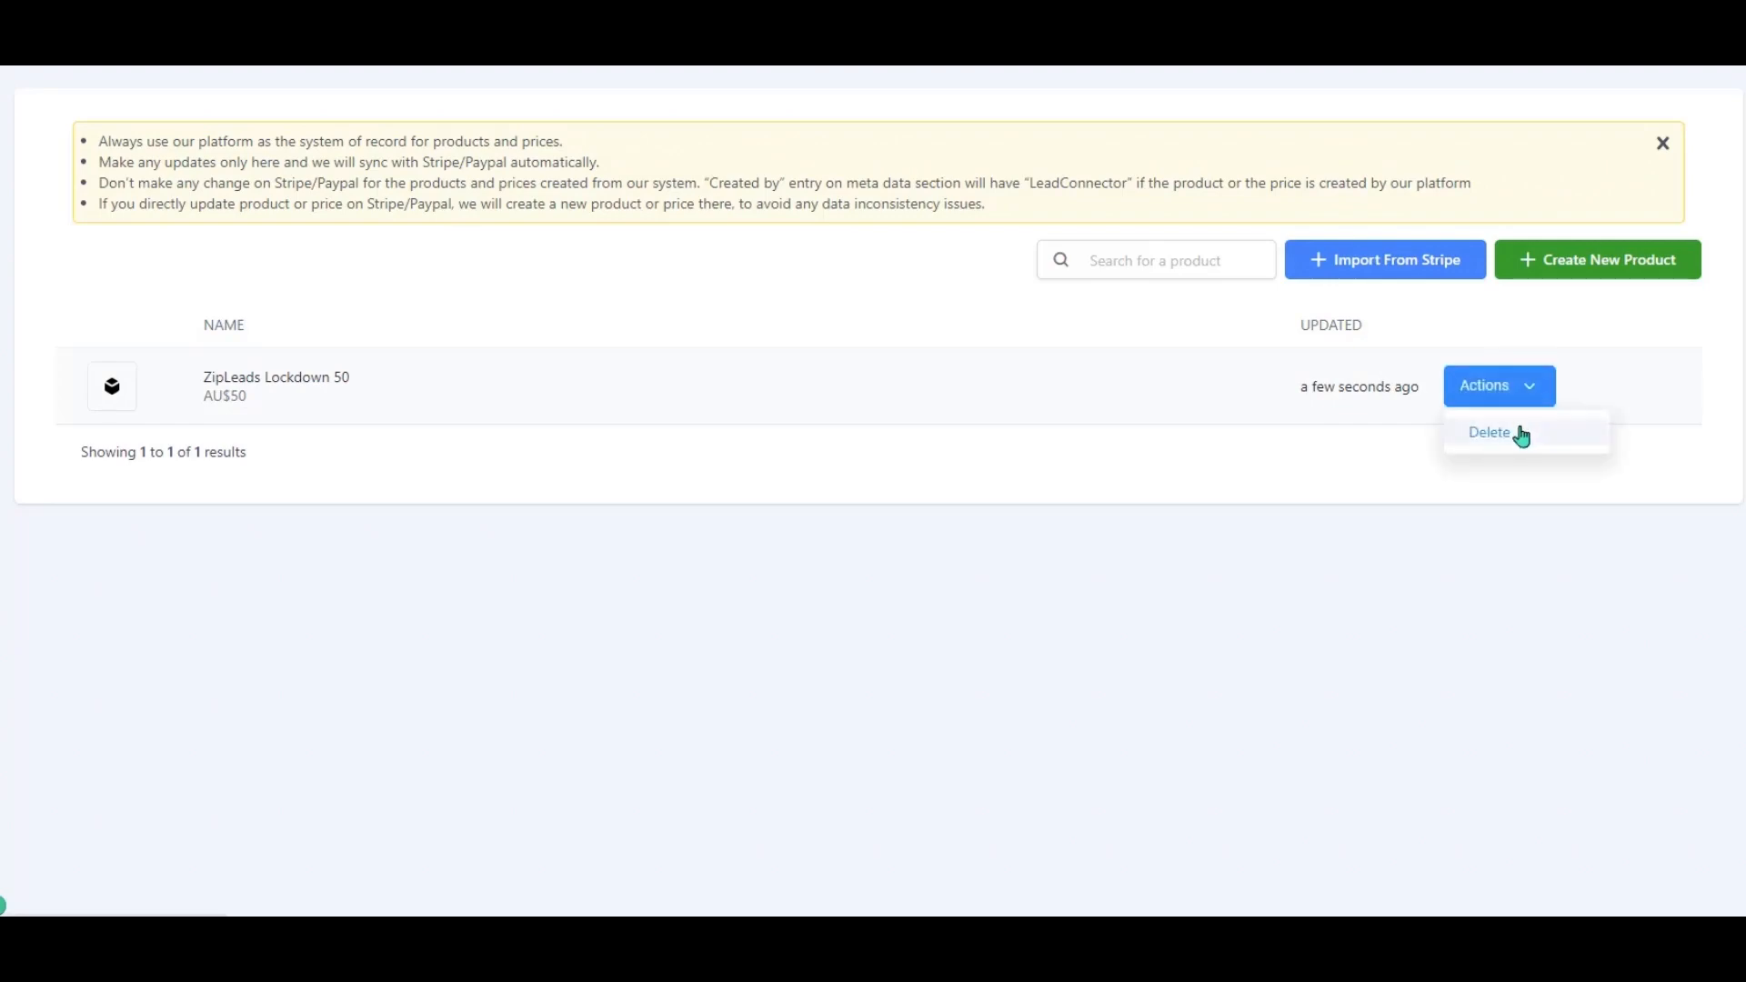
click(1515, 433)
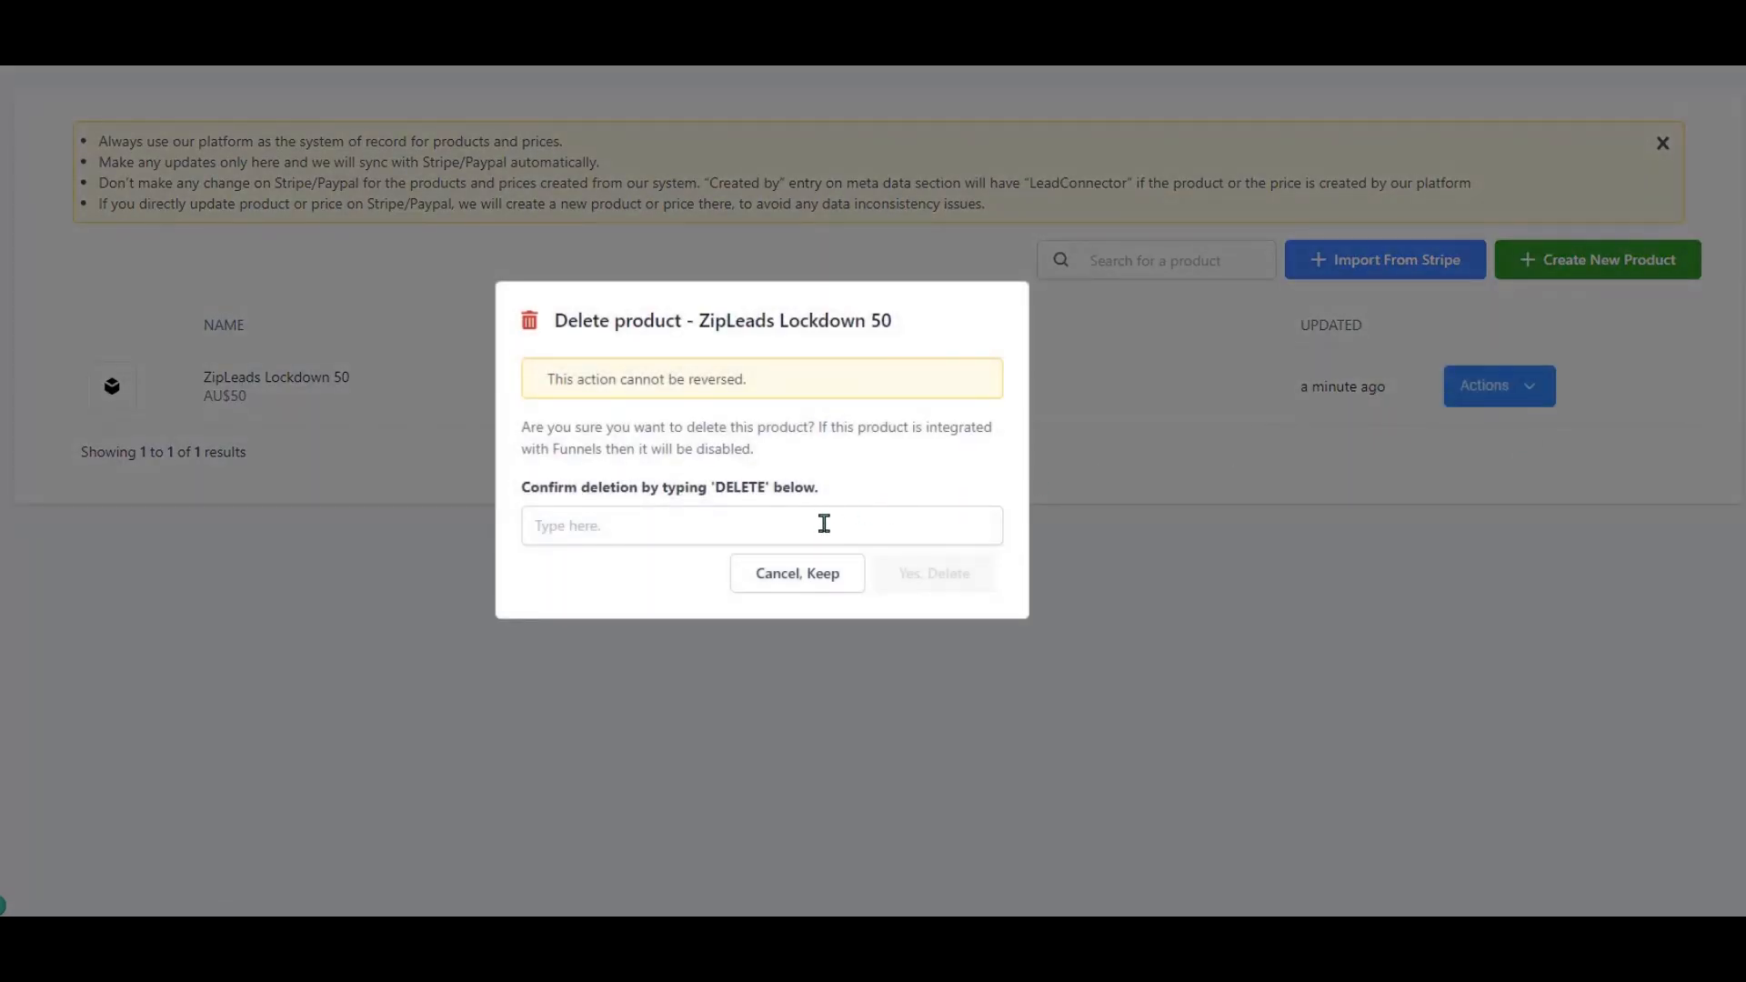
click(947, 525)
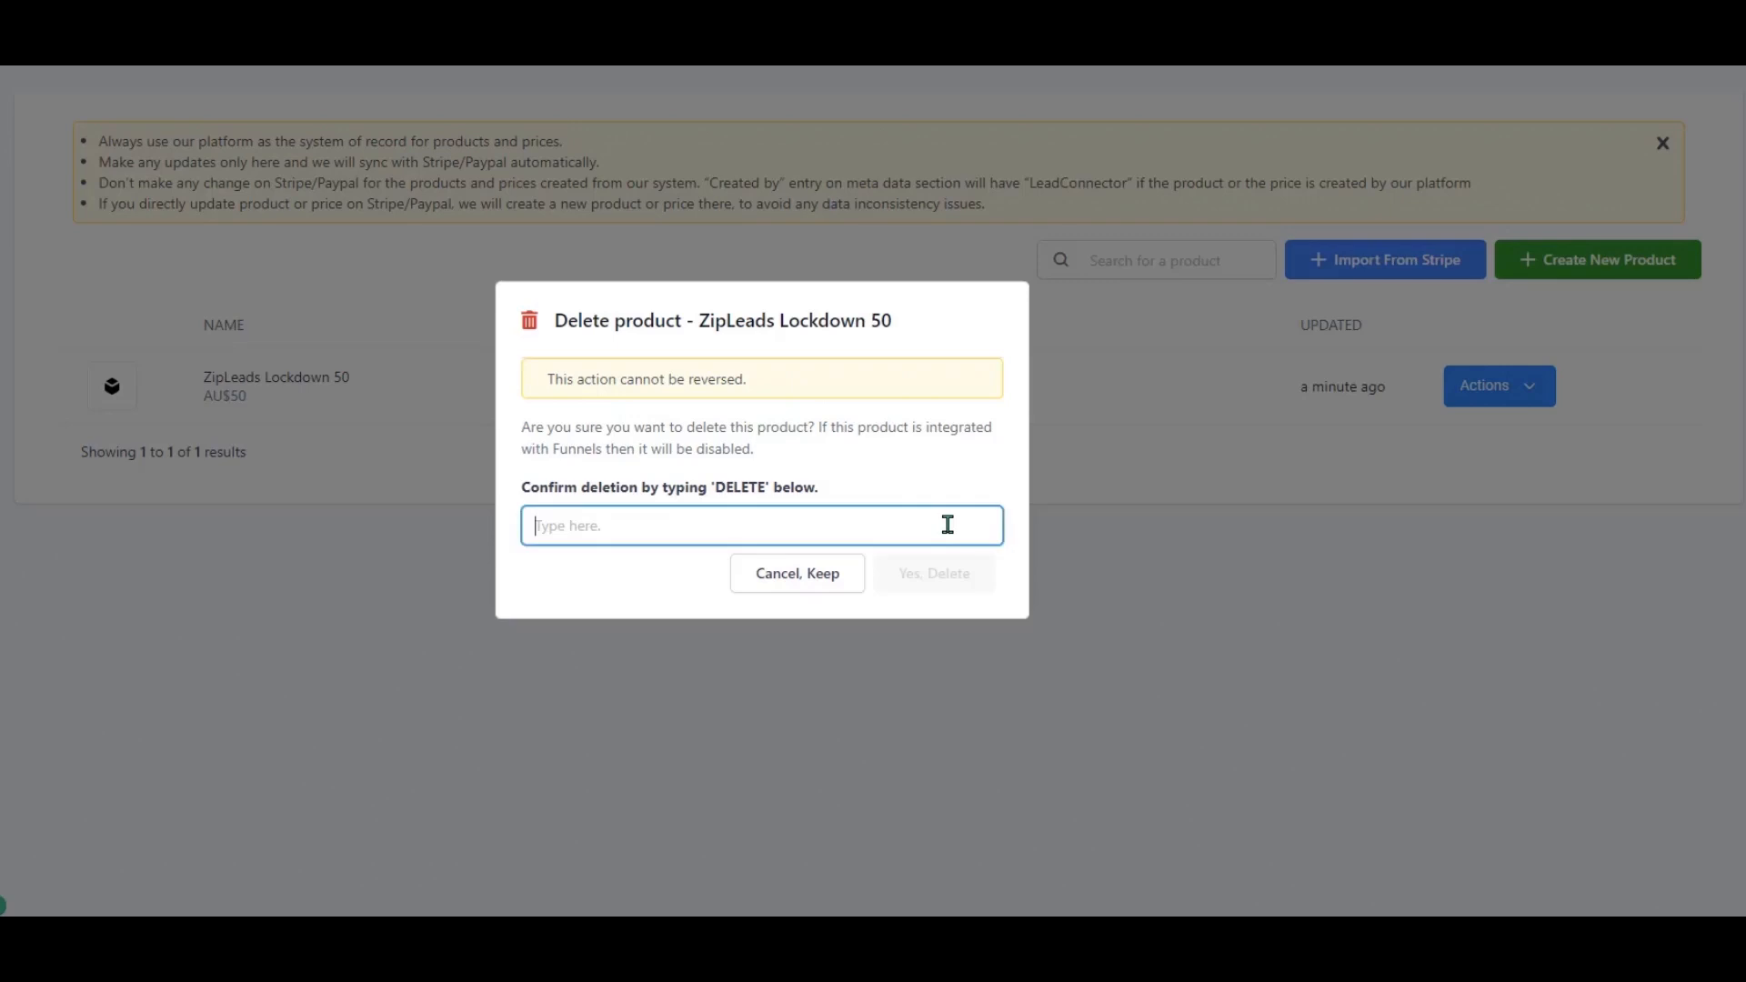
text(DELETE)
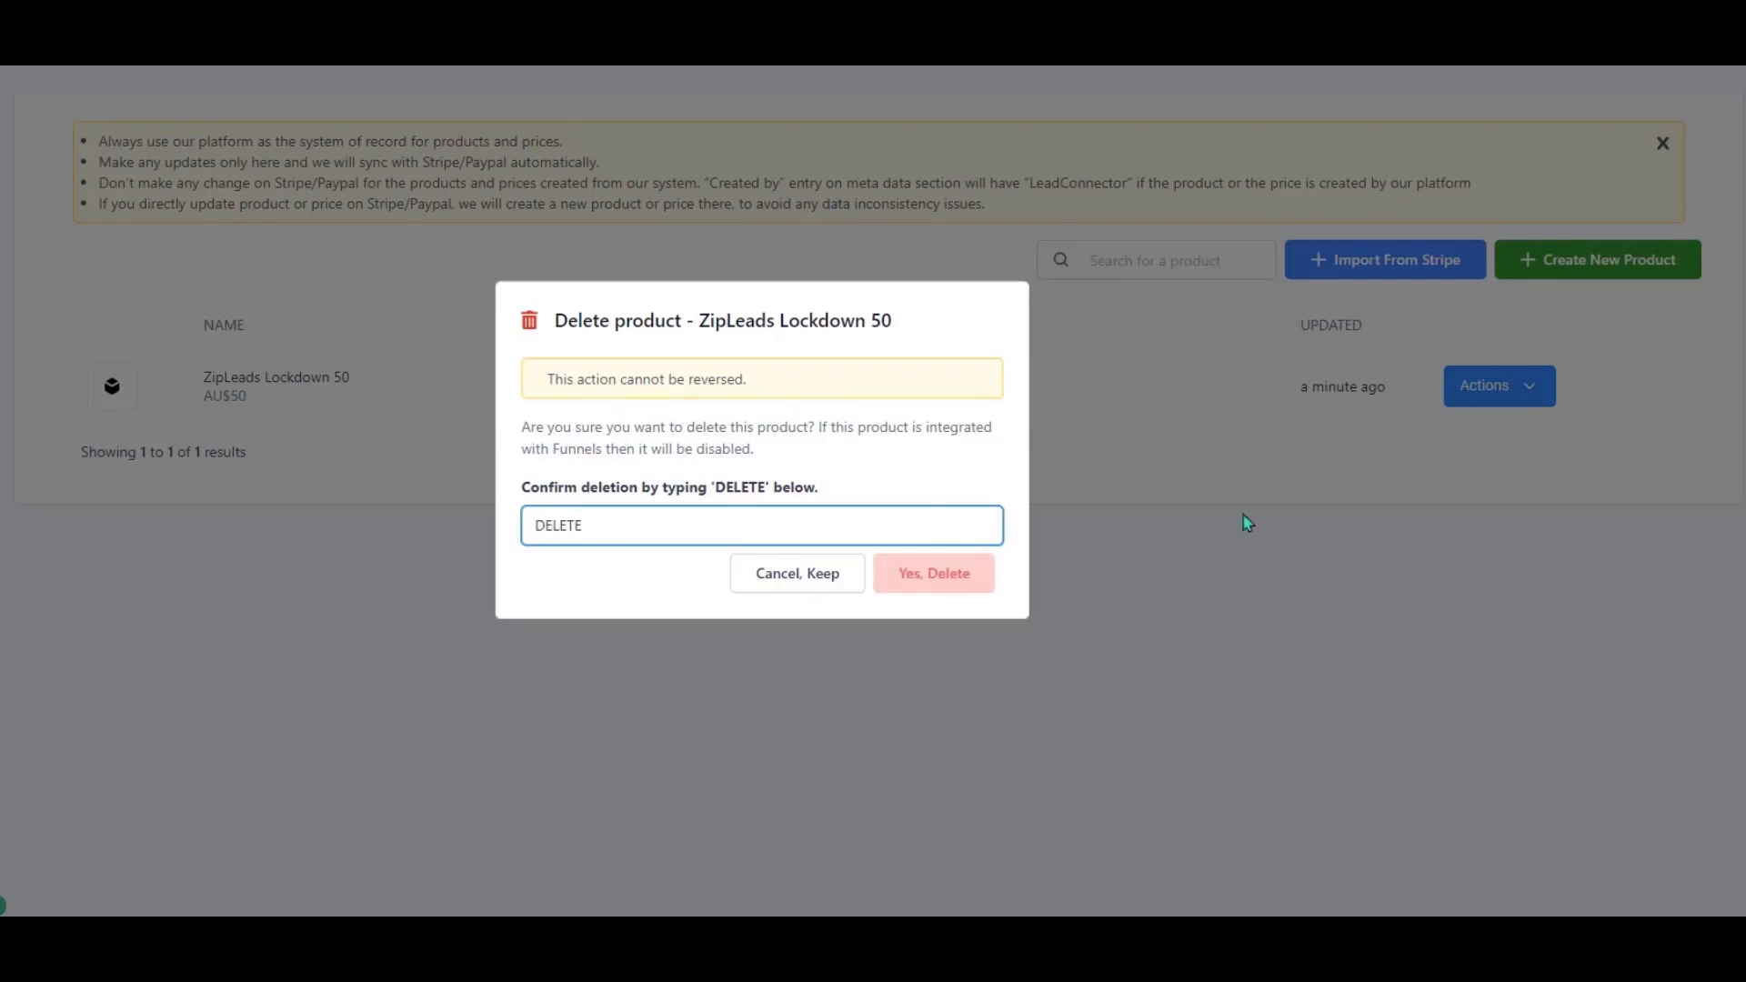
click(978, 570)
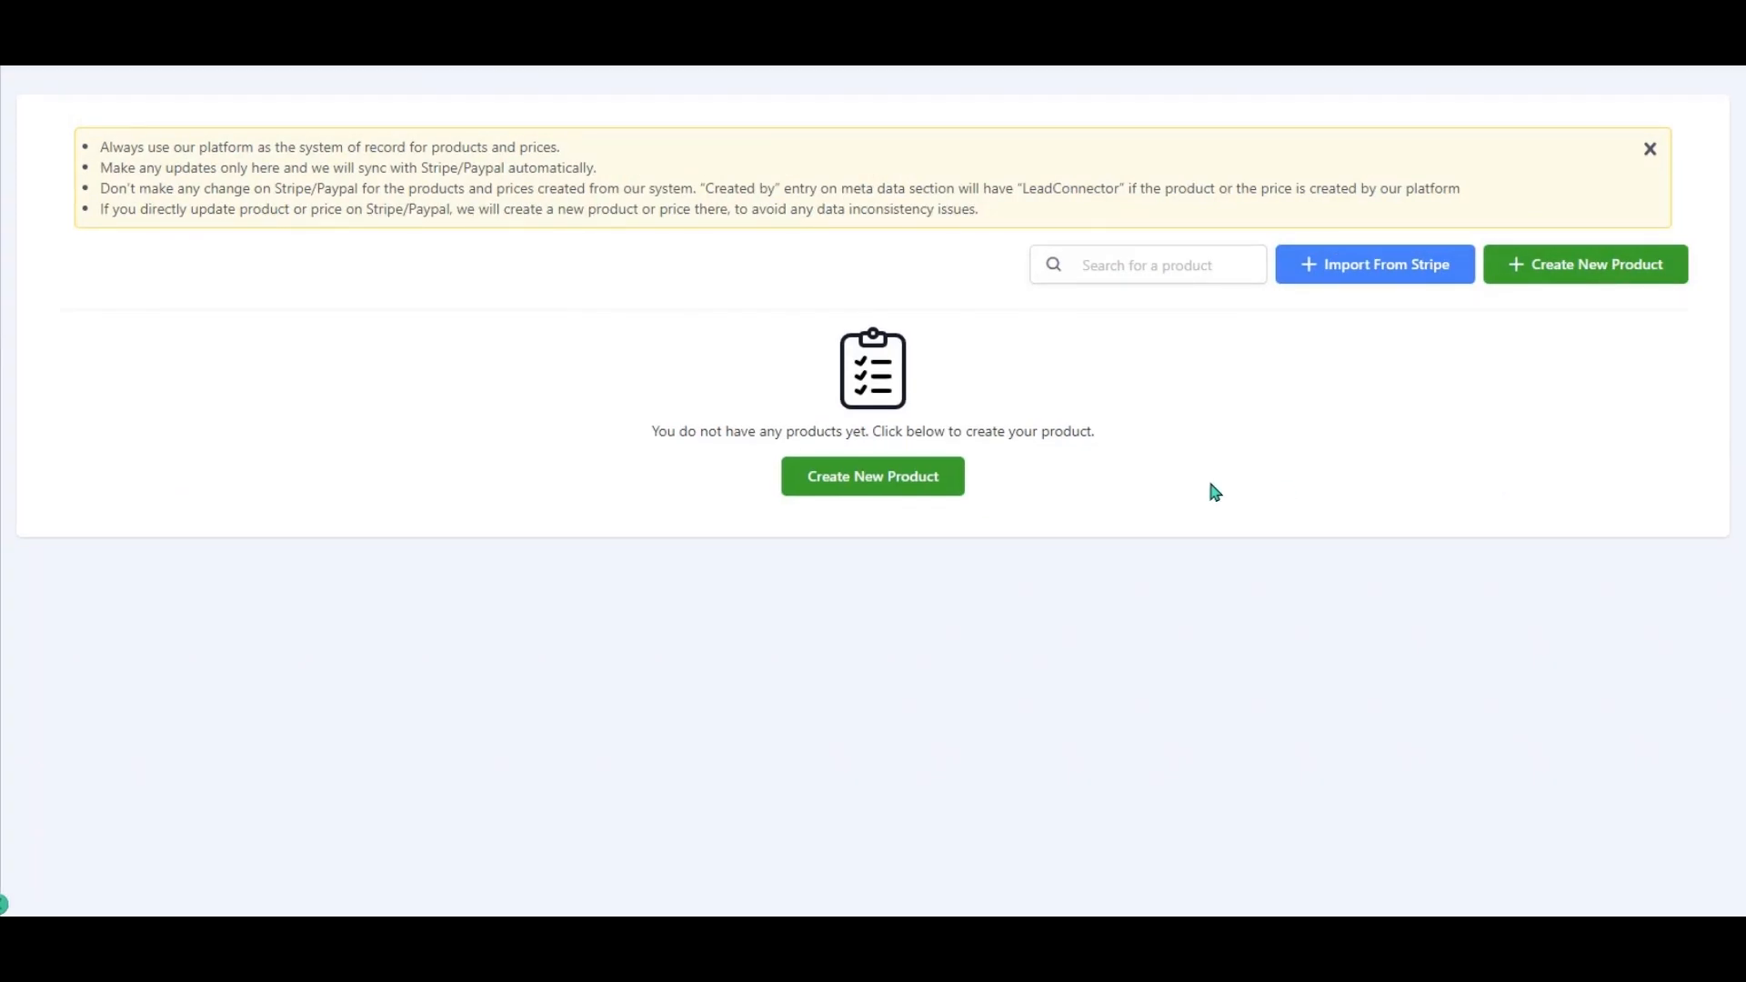
Fill in a new service product, Test Product A, with a $50 recurring price.
click(934, 487)
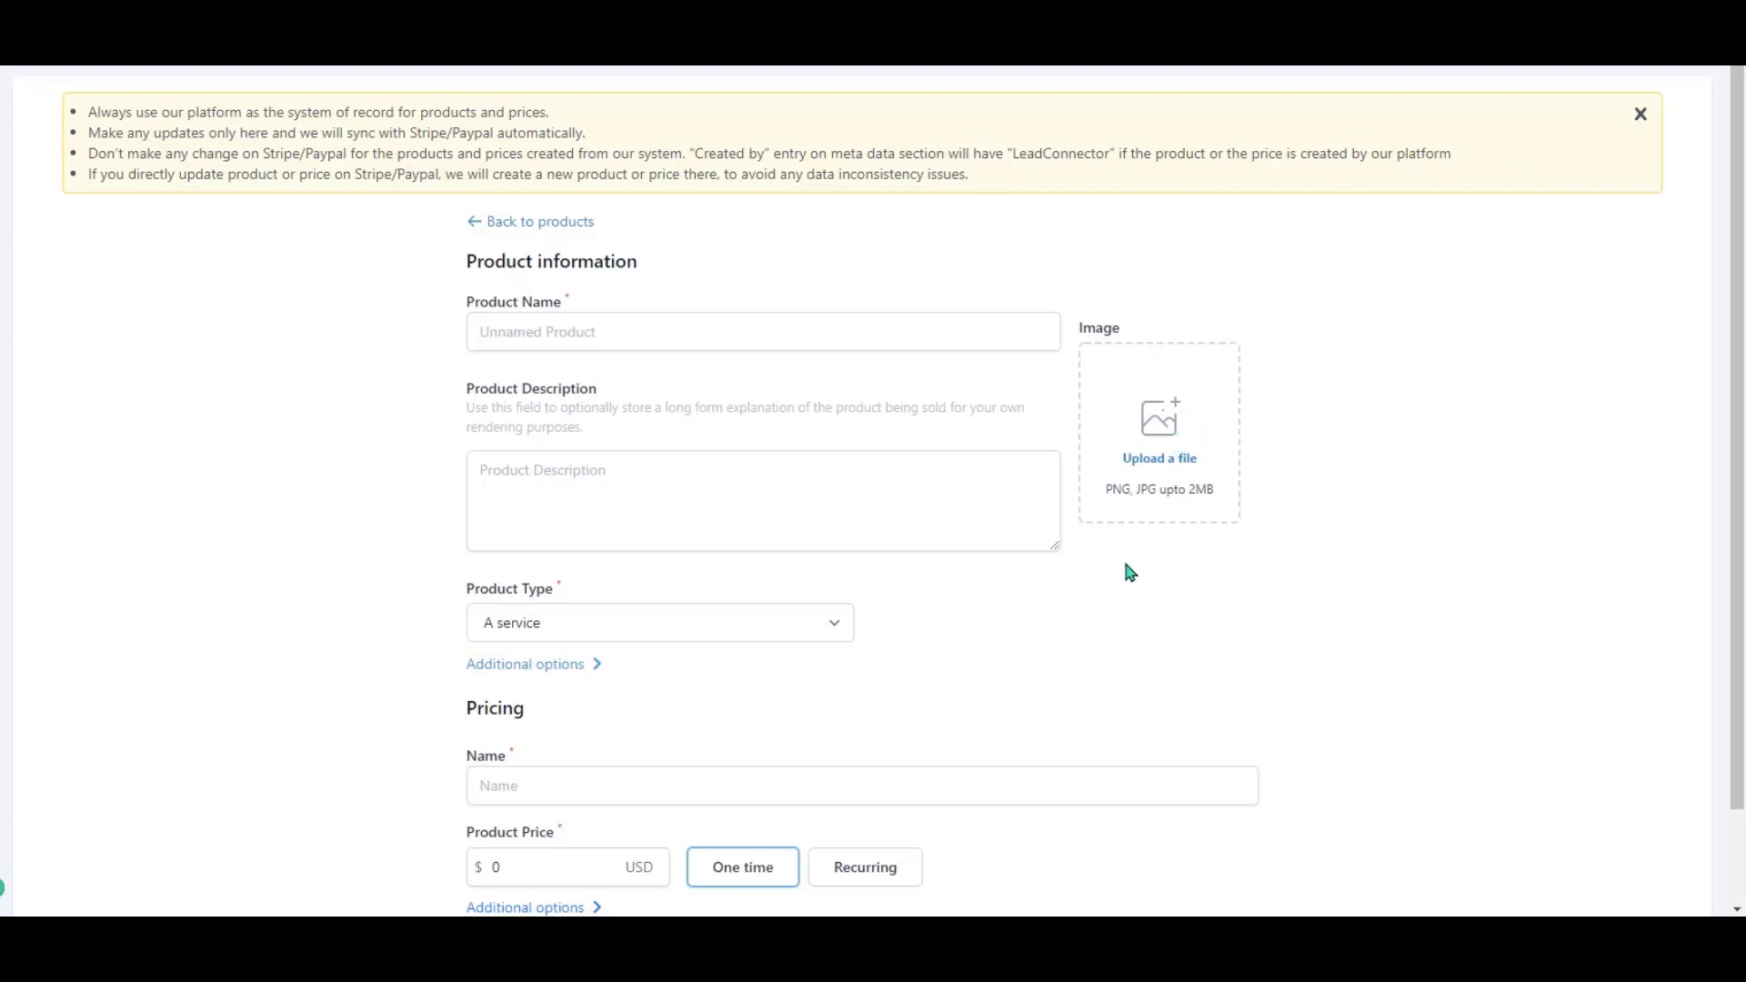
scroll(1124, 563, down, 2)
scroll(1153, 562, up, 1)
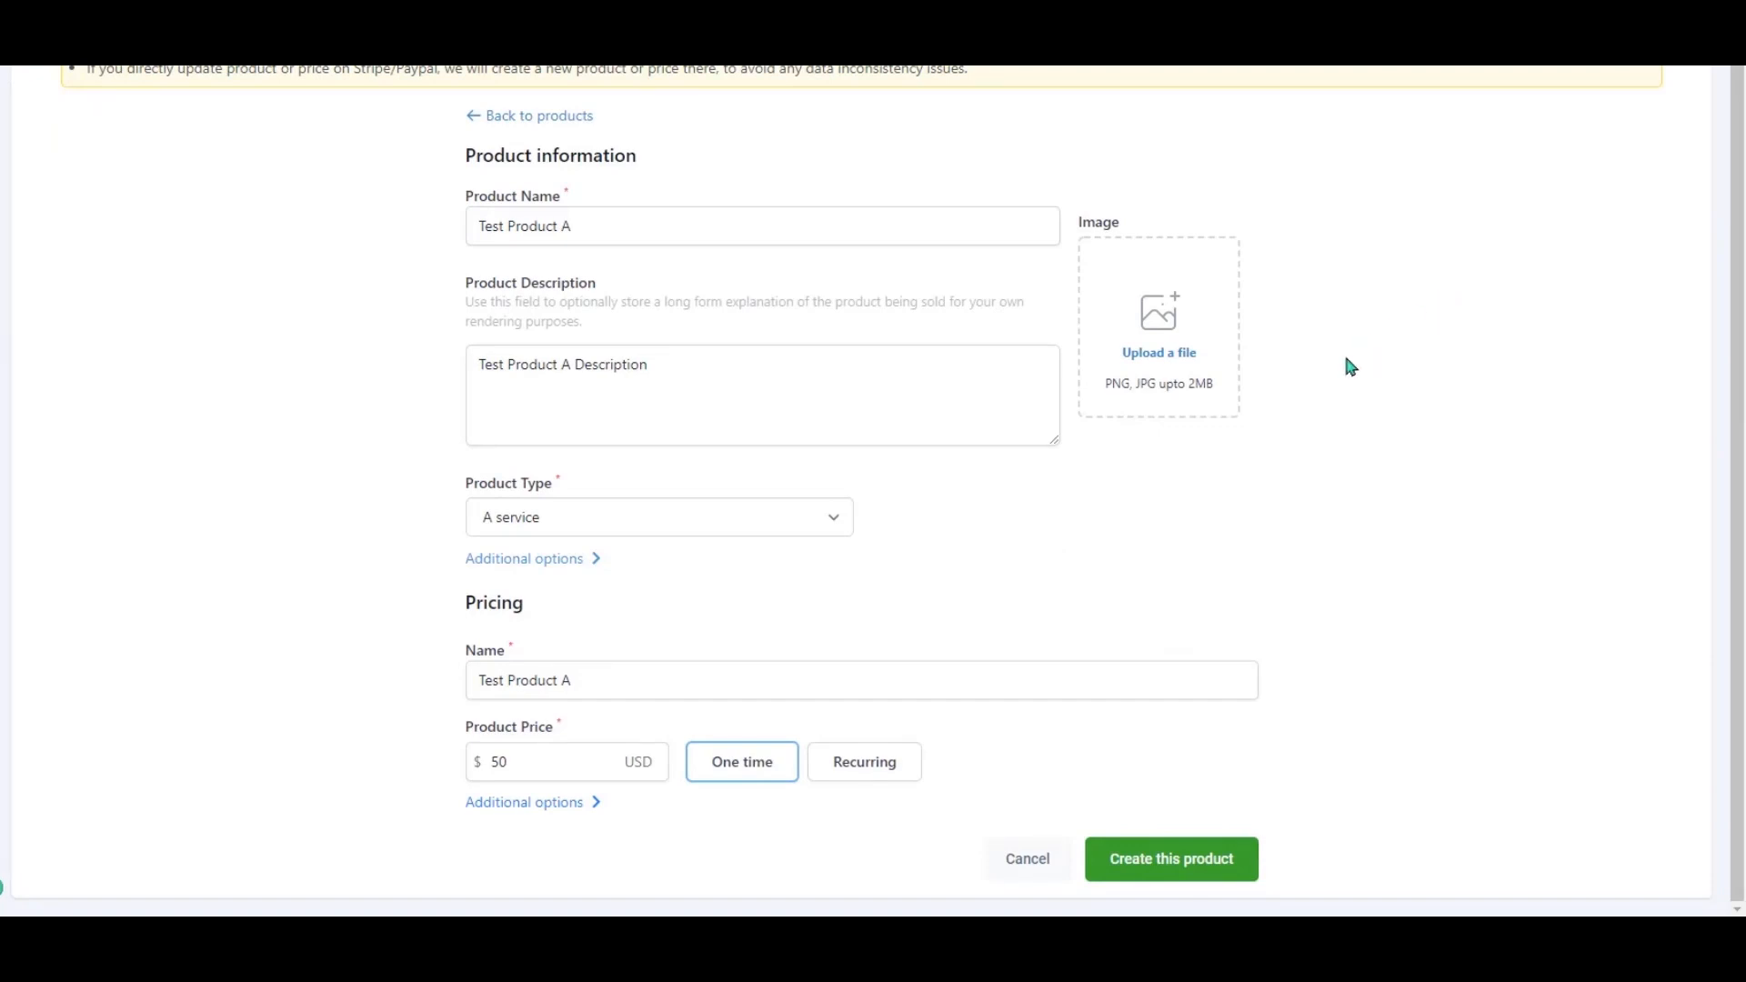
click(842, 525)
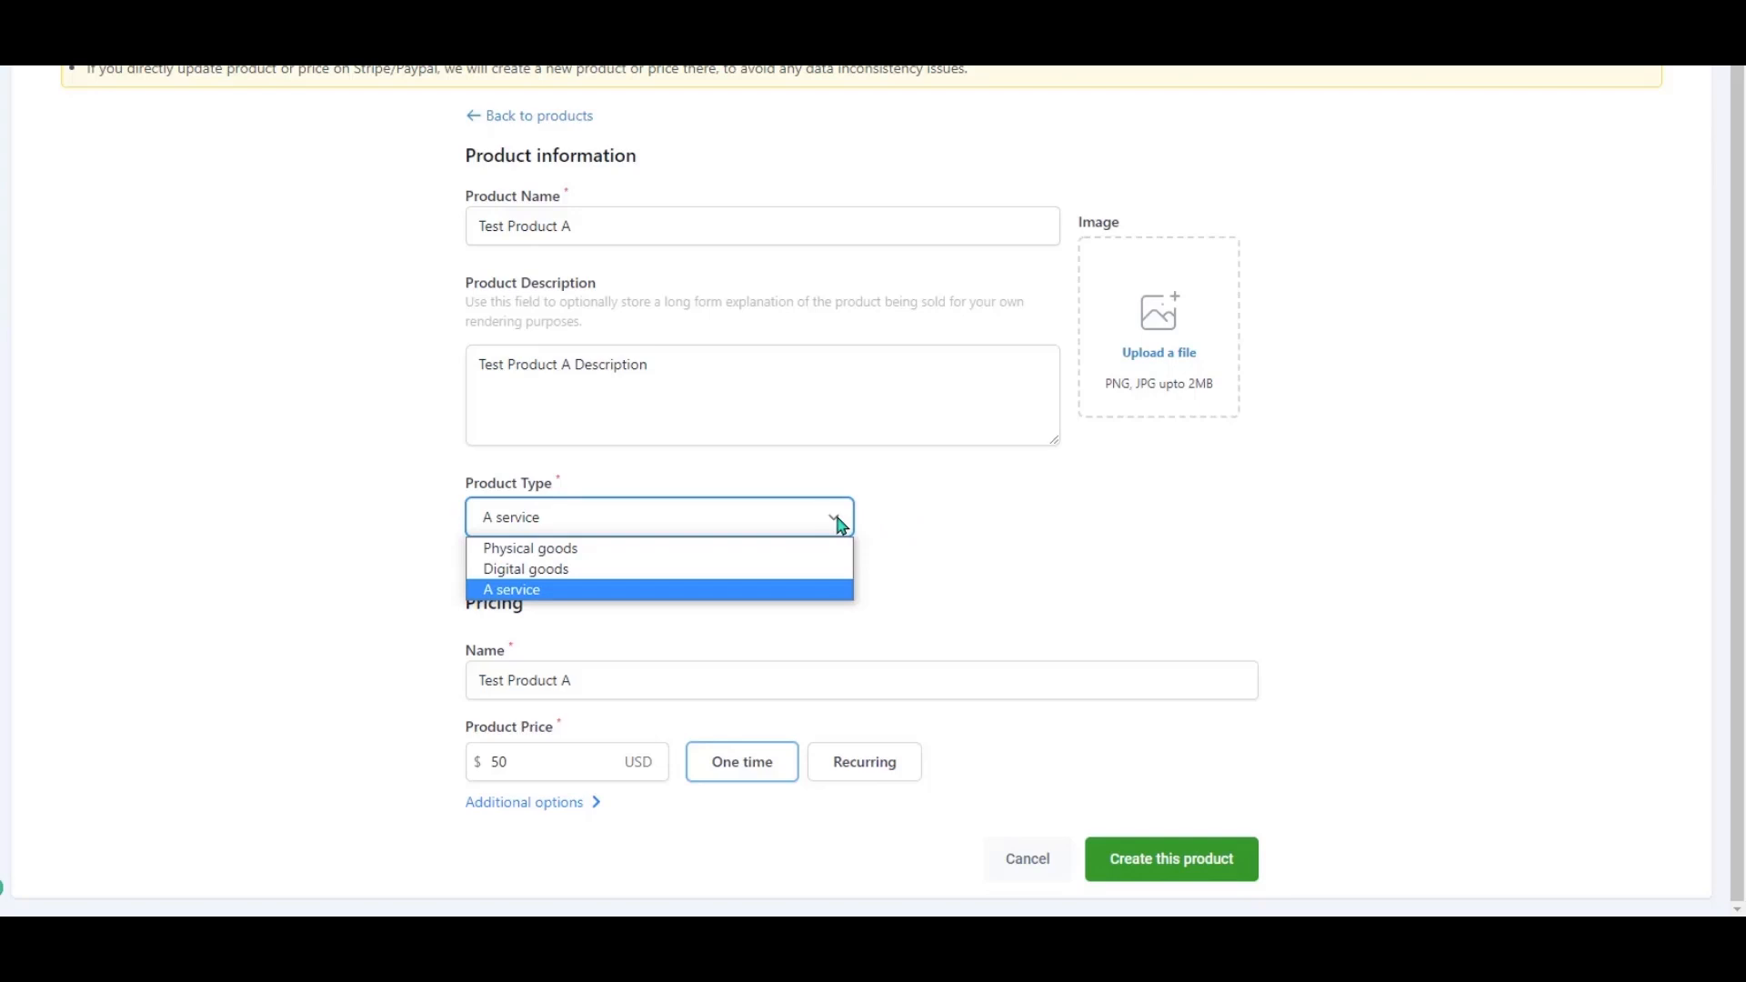
click(971, 515)
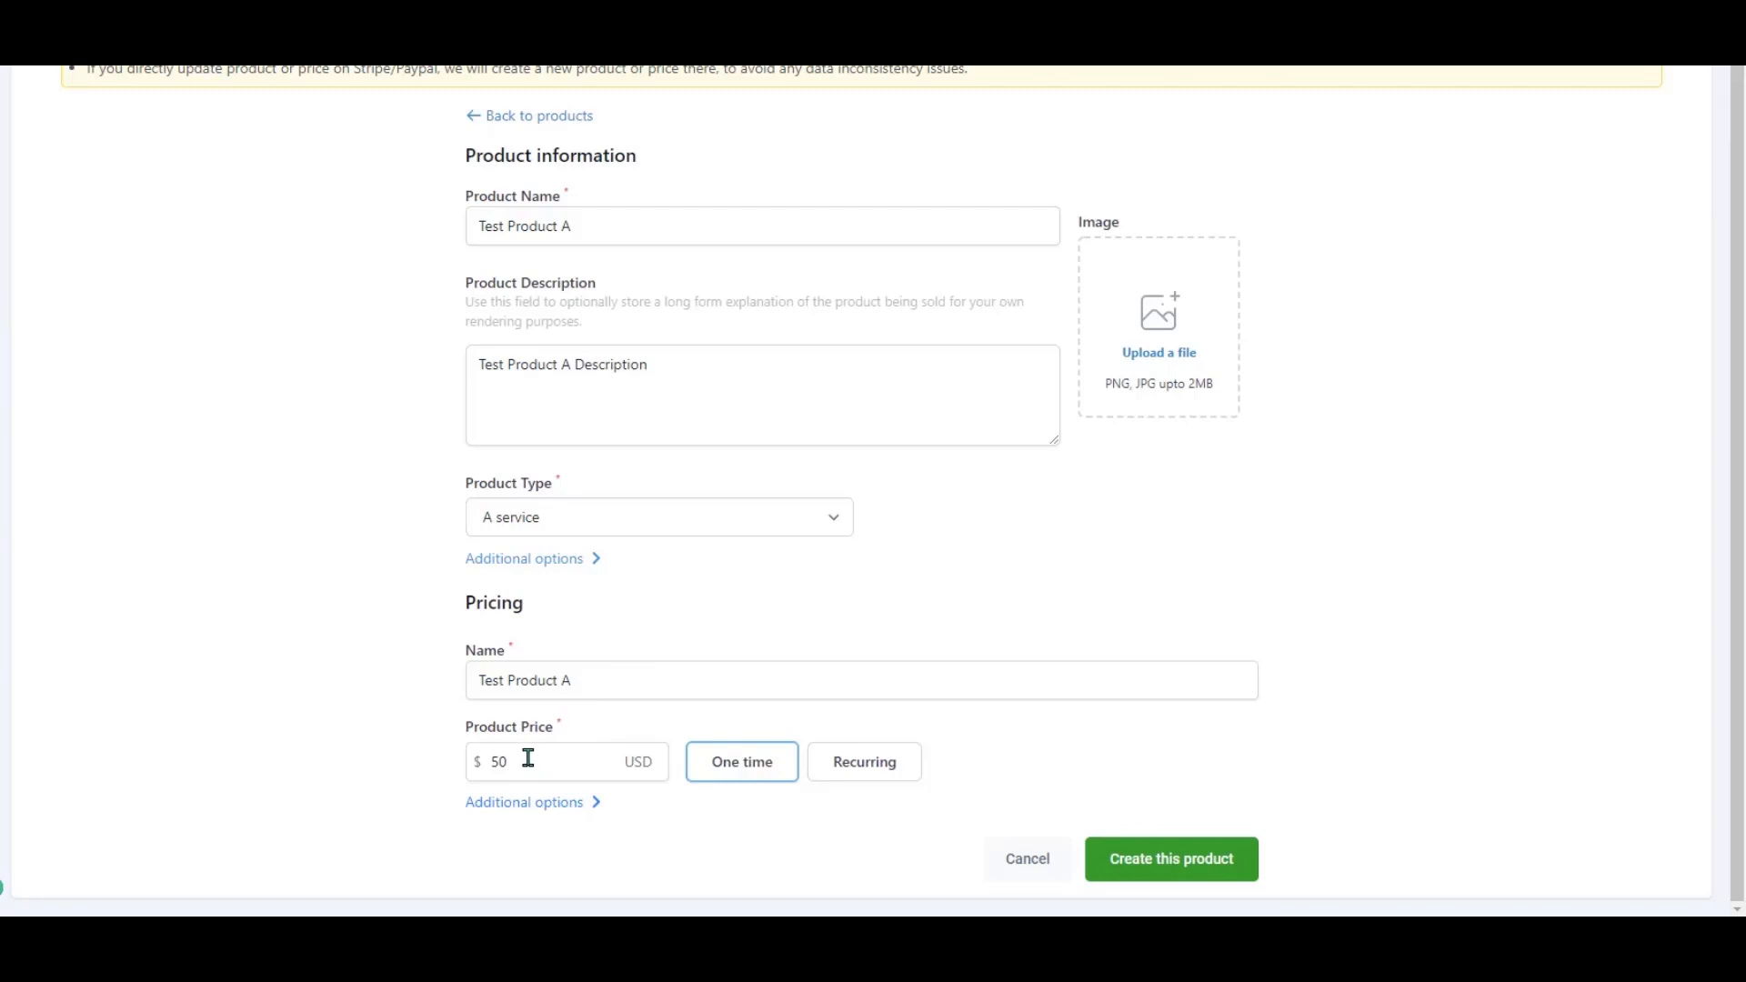
click(866, 764)
Try a Custom billing interval of 2, switching its unit between Days and Weeks.
scroll(1000, 755, down, 1)
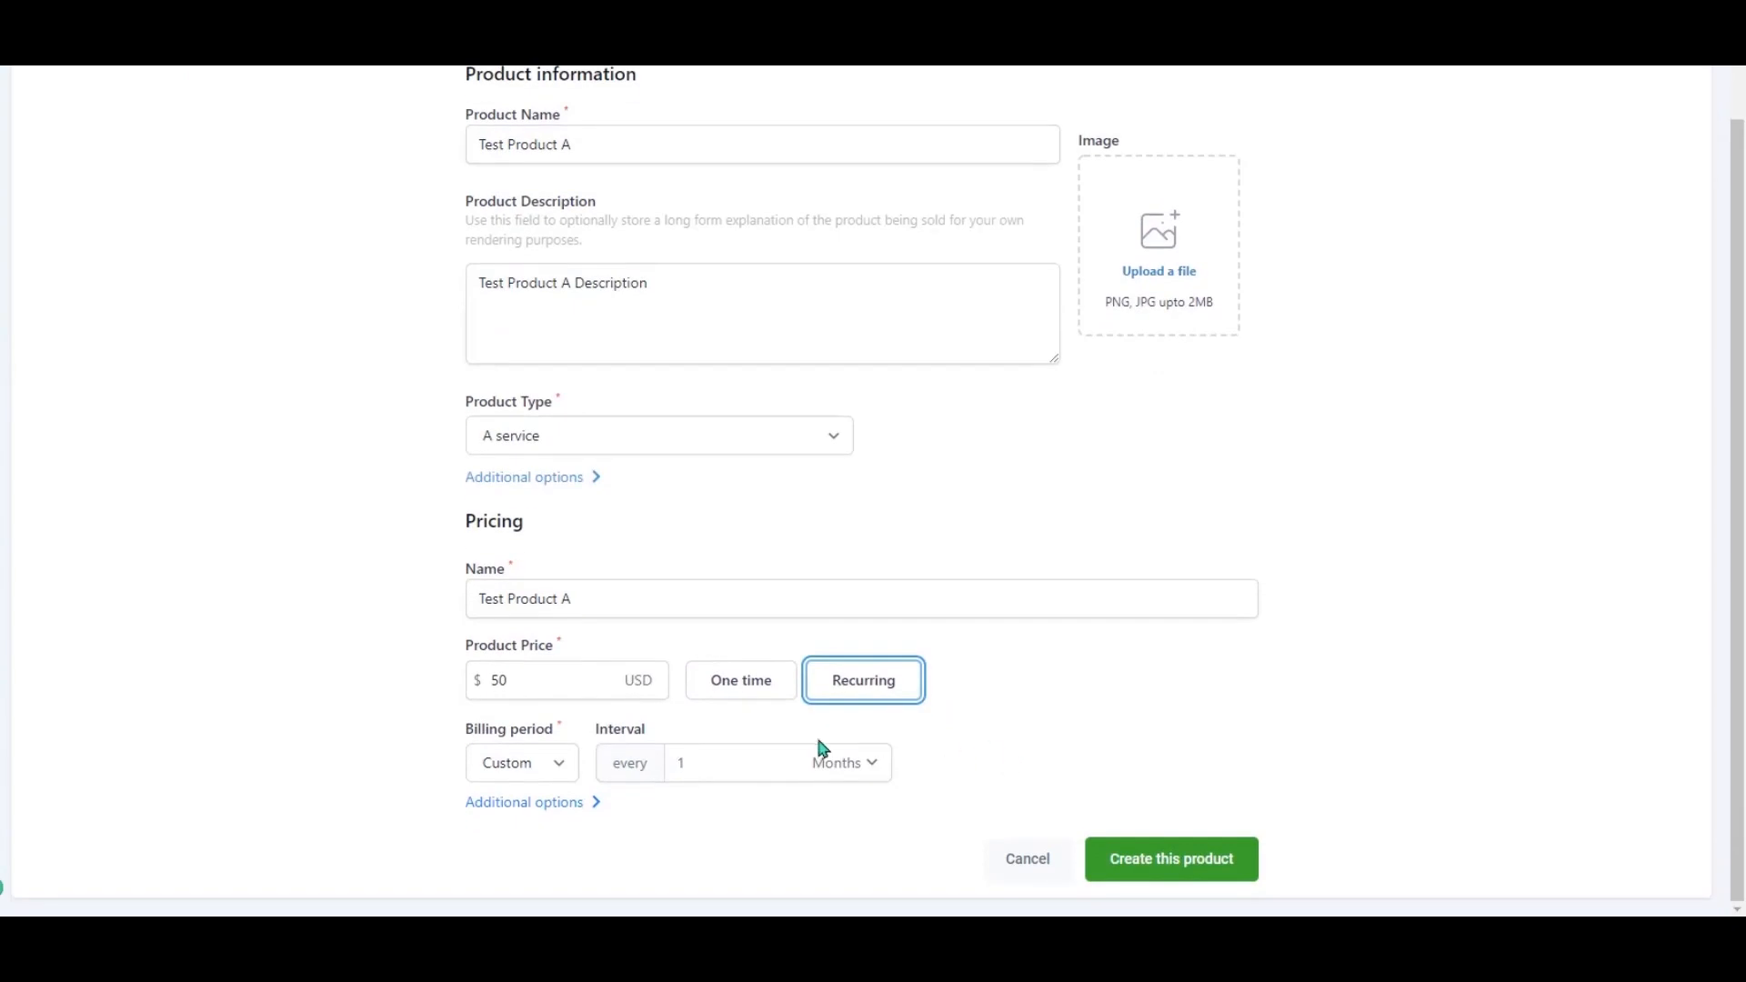
click(557, 762)
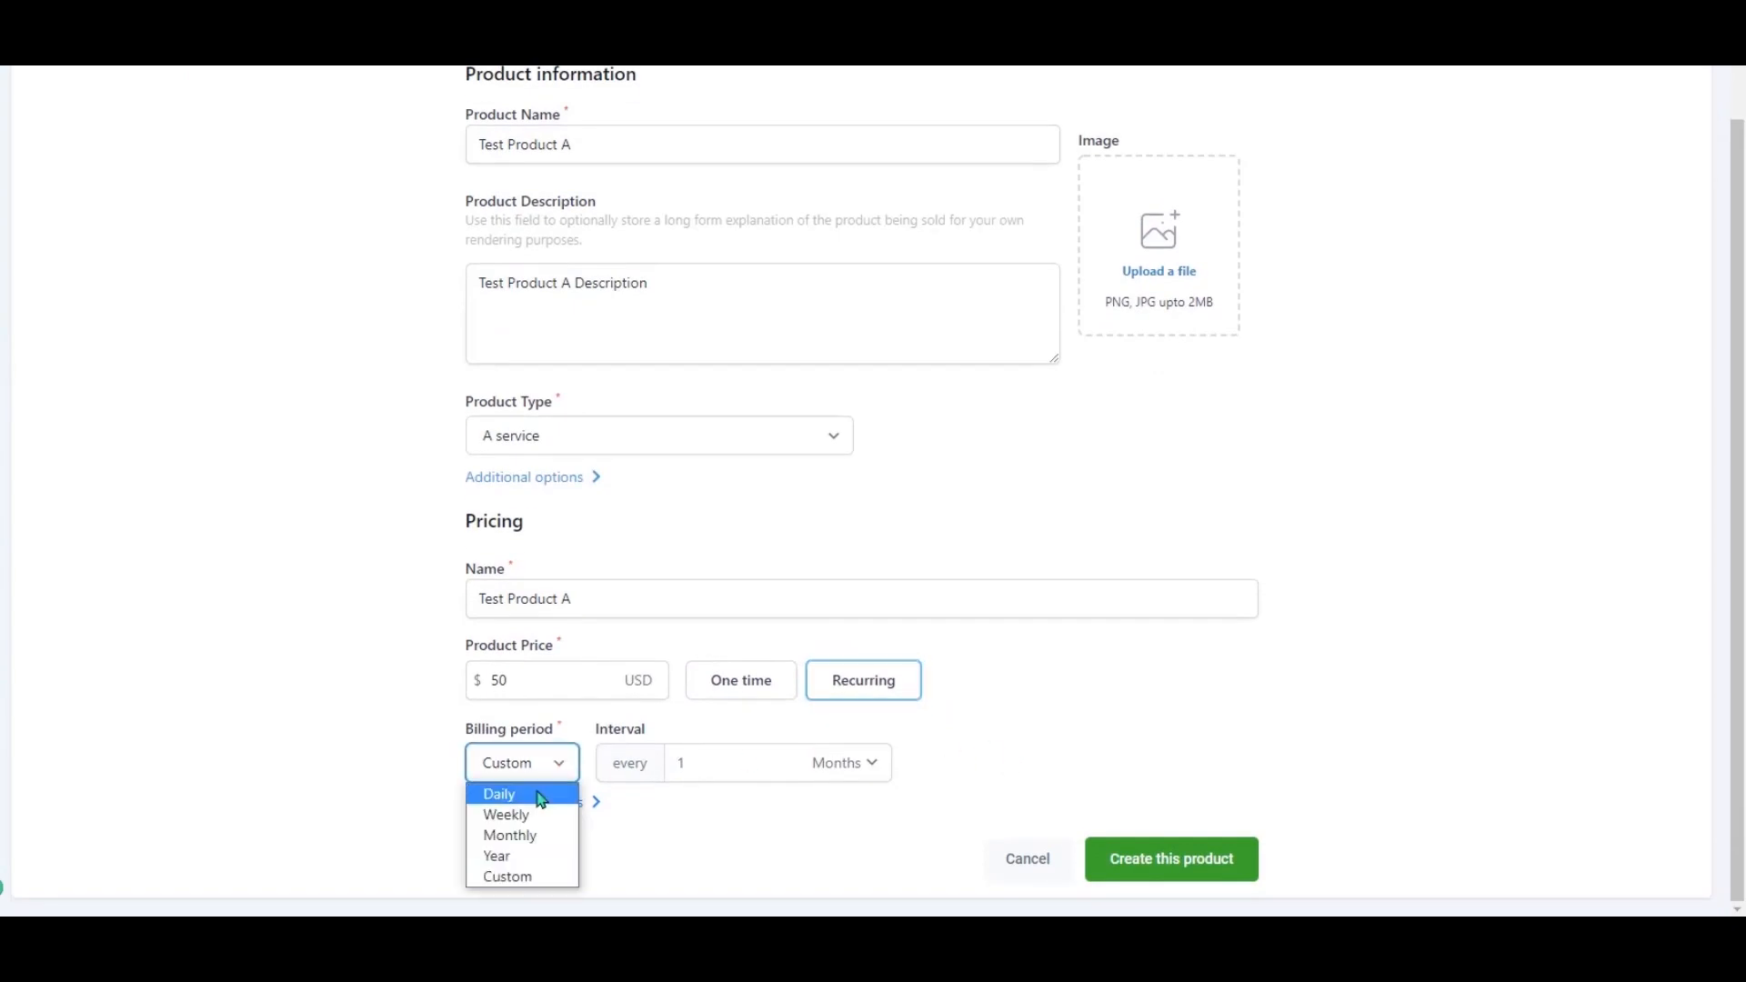
click(551, 878)
click(864, 763)
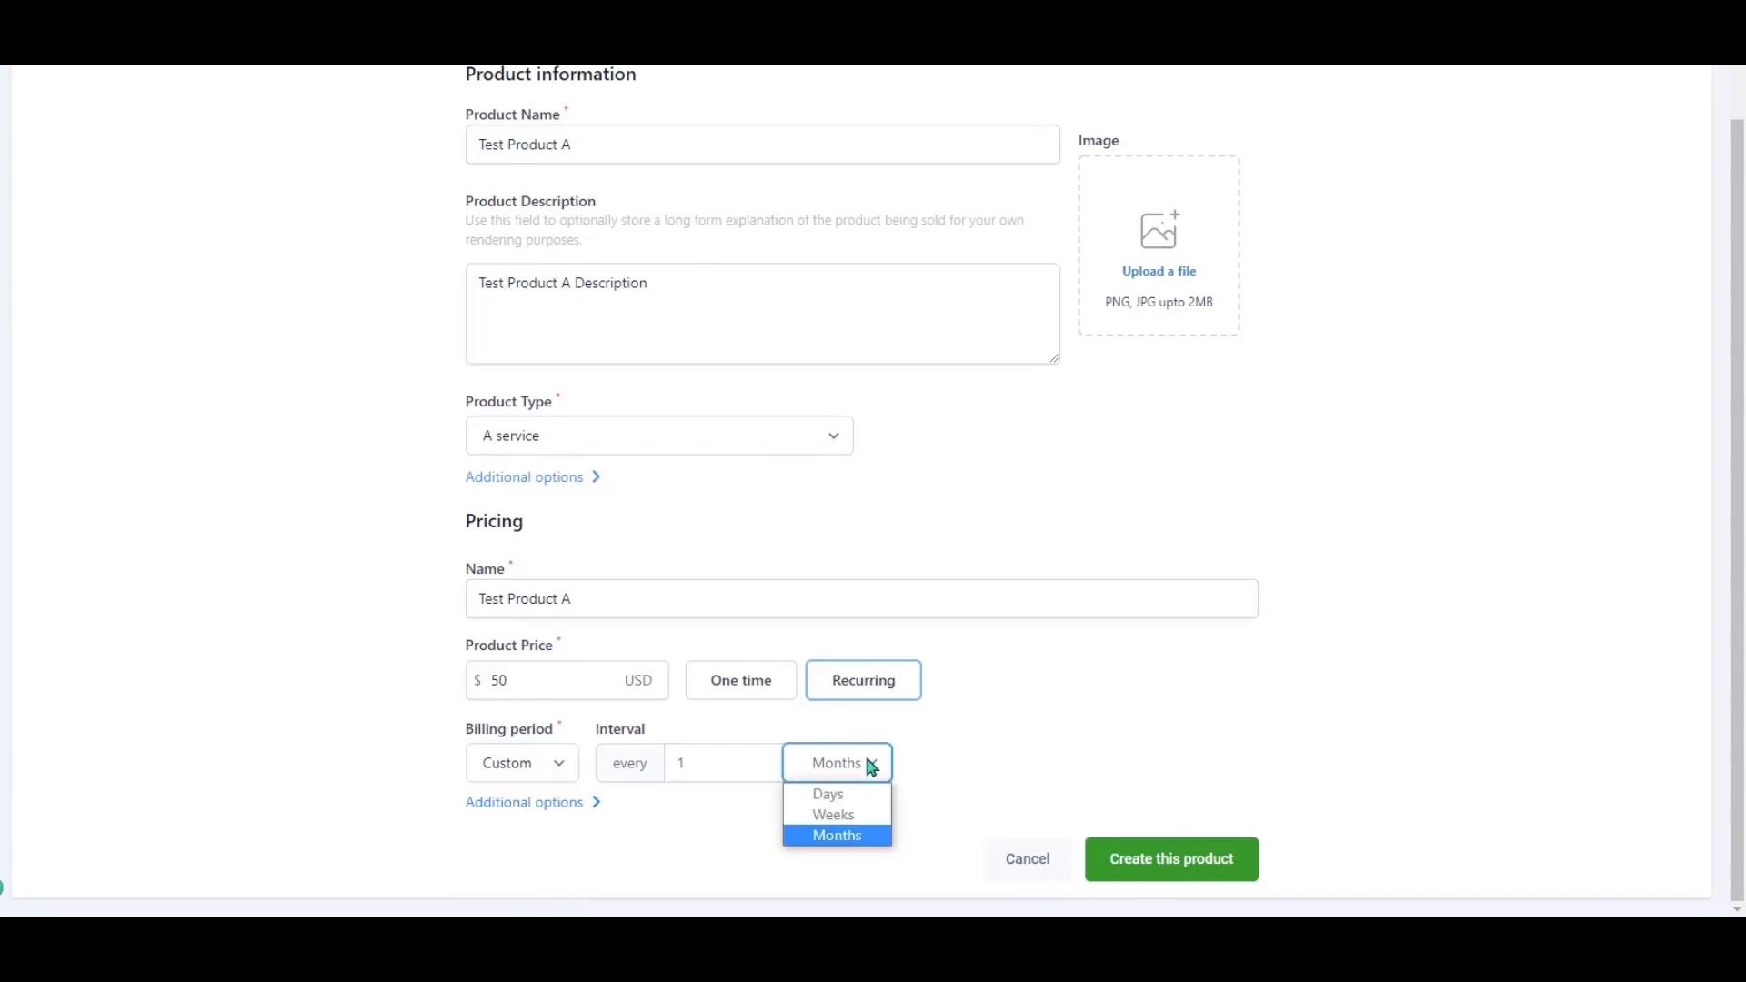
click(731, 762)
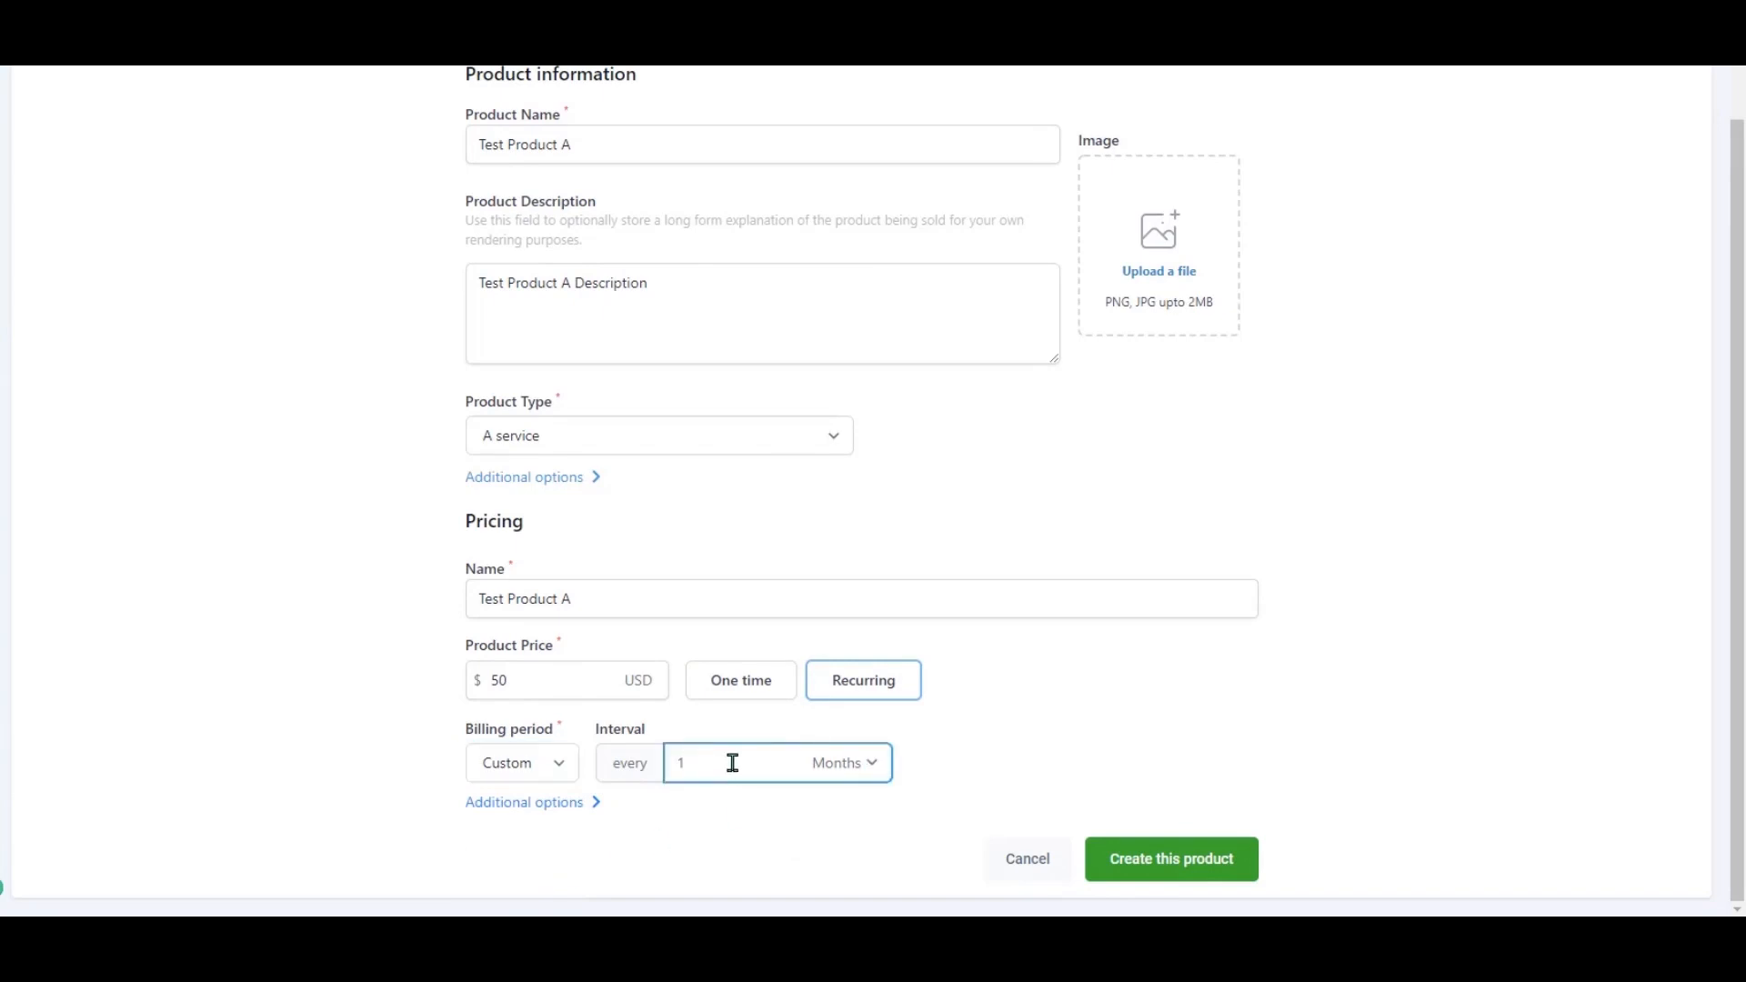
click(810, 763)
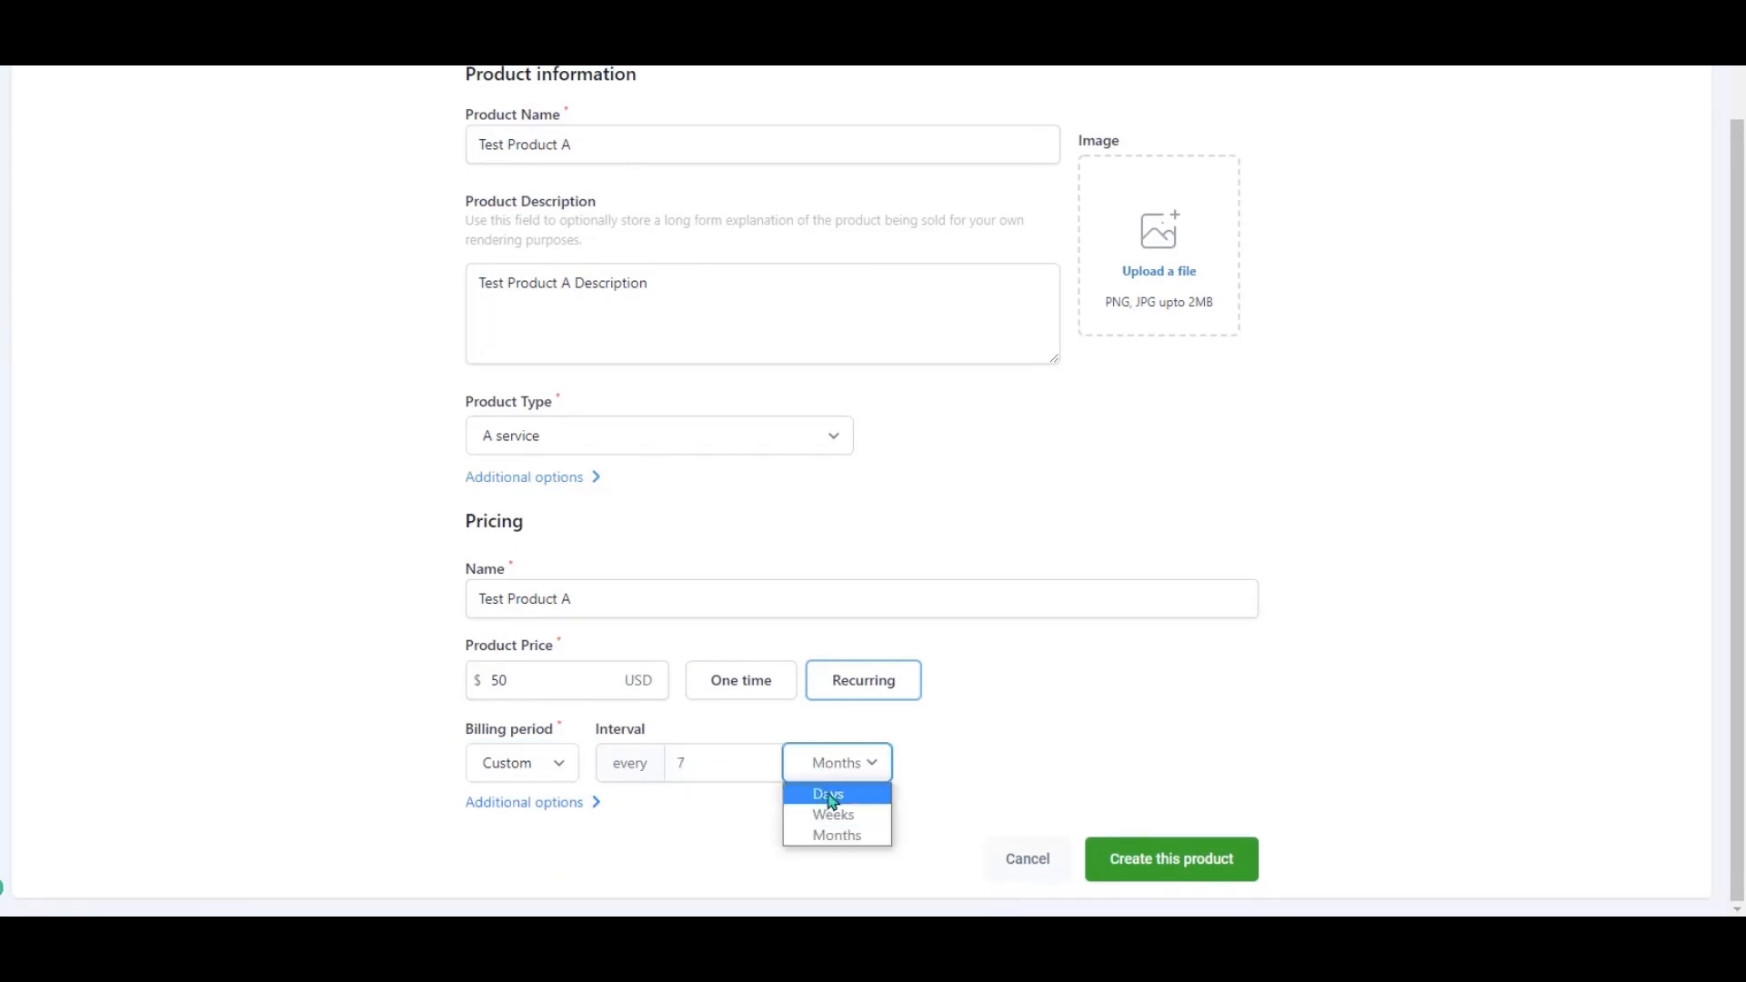
click(824, 791)
key(BackSpace)
text(2)
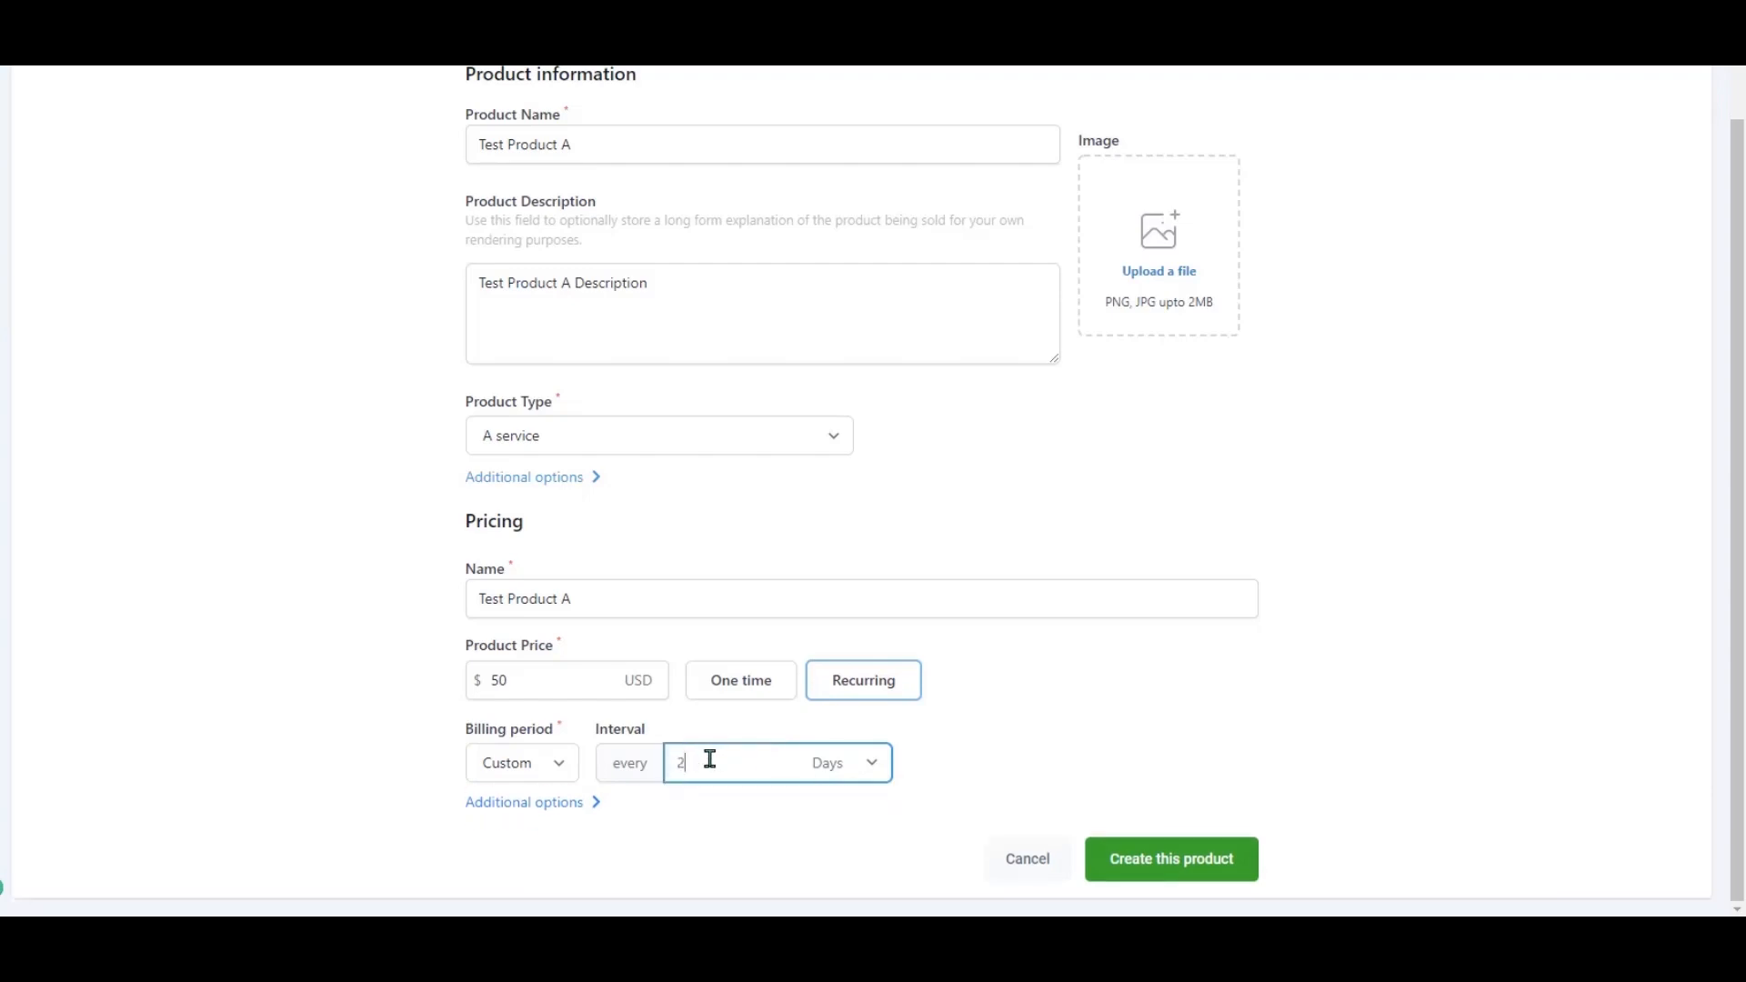
click(814, 764)
click(838, 815)
Set the billing period to Monthly and expand the price's additional options.
click(539, 766)
click(541, 835)
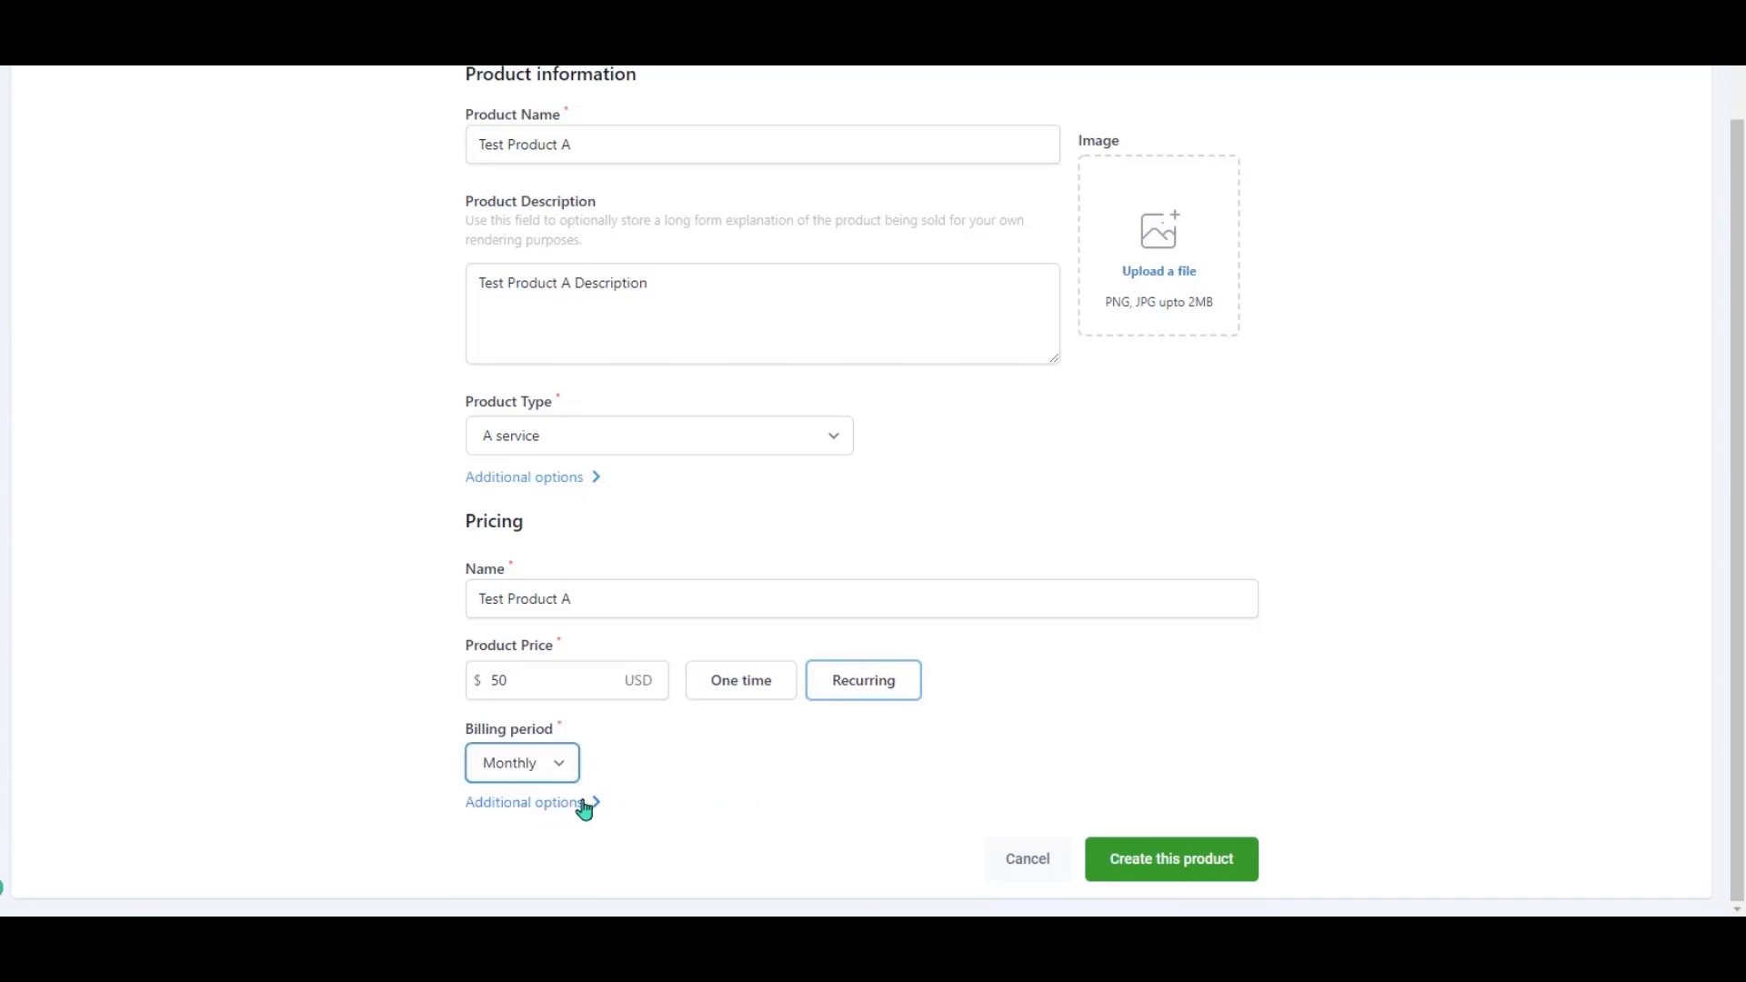
click(582, 805)
scroll(673, 788, down, 3)
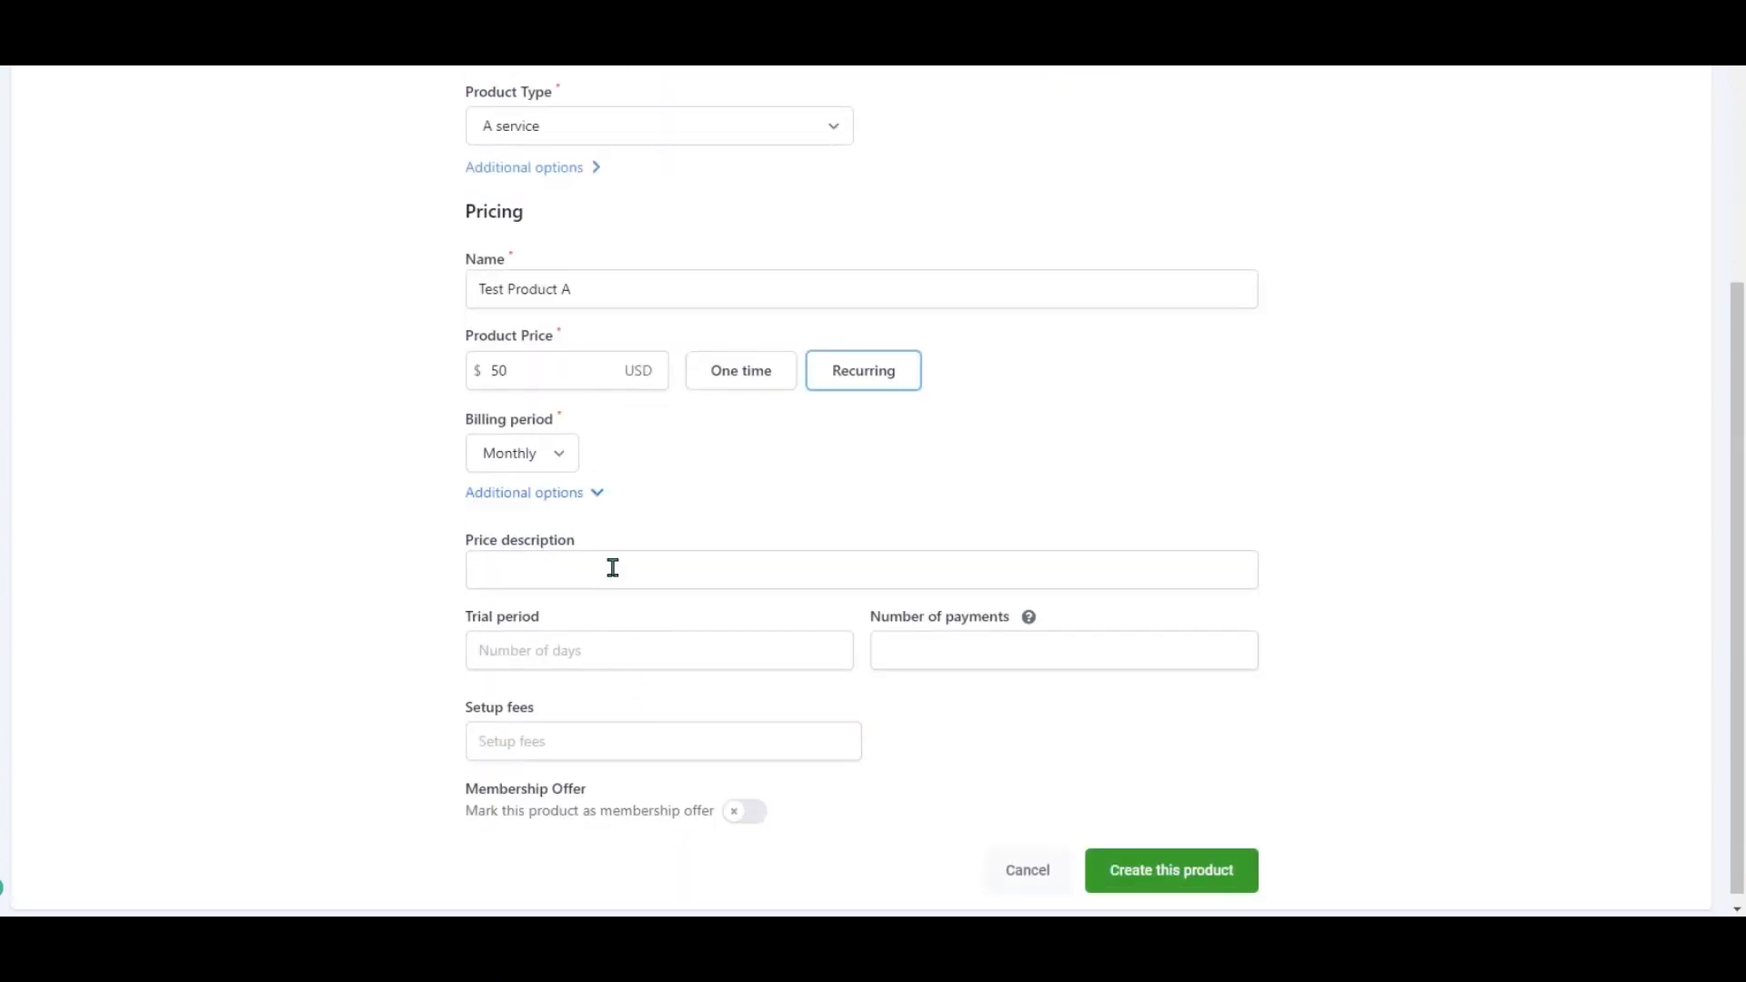
Enter a 30 trial period, 4 payments and a 200 setup fee for the price.
click(626, 647)
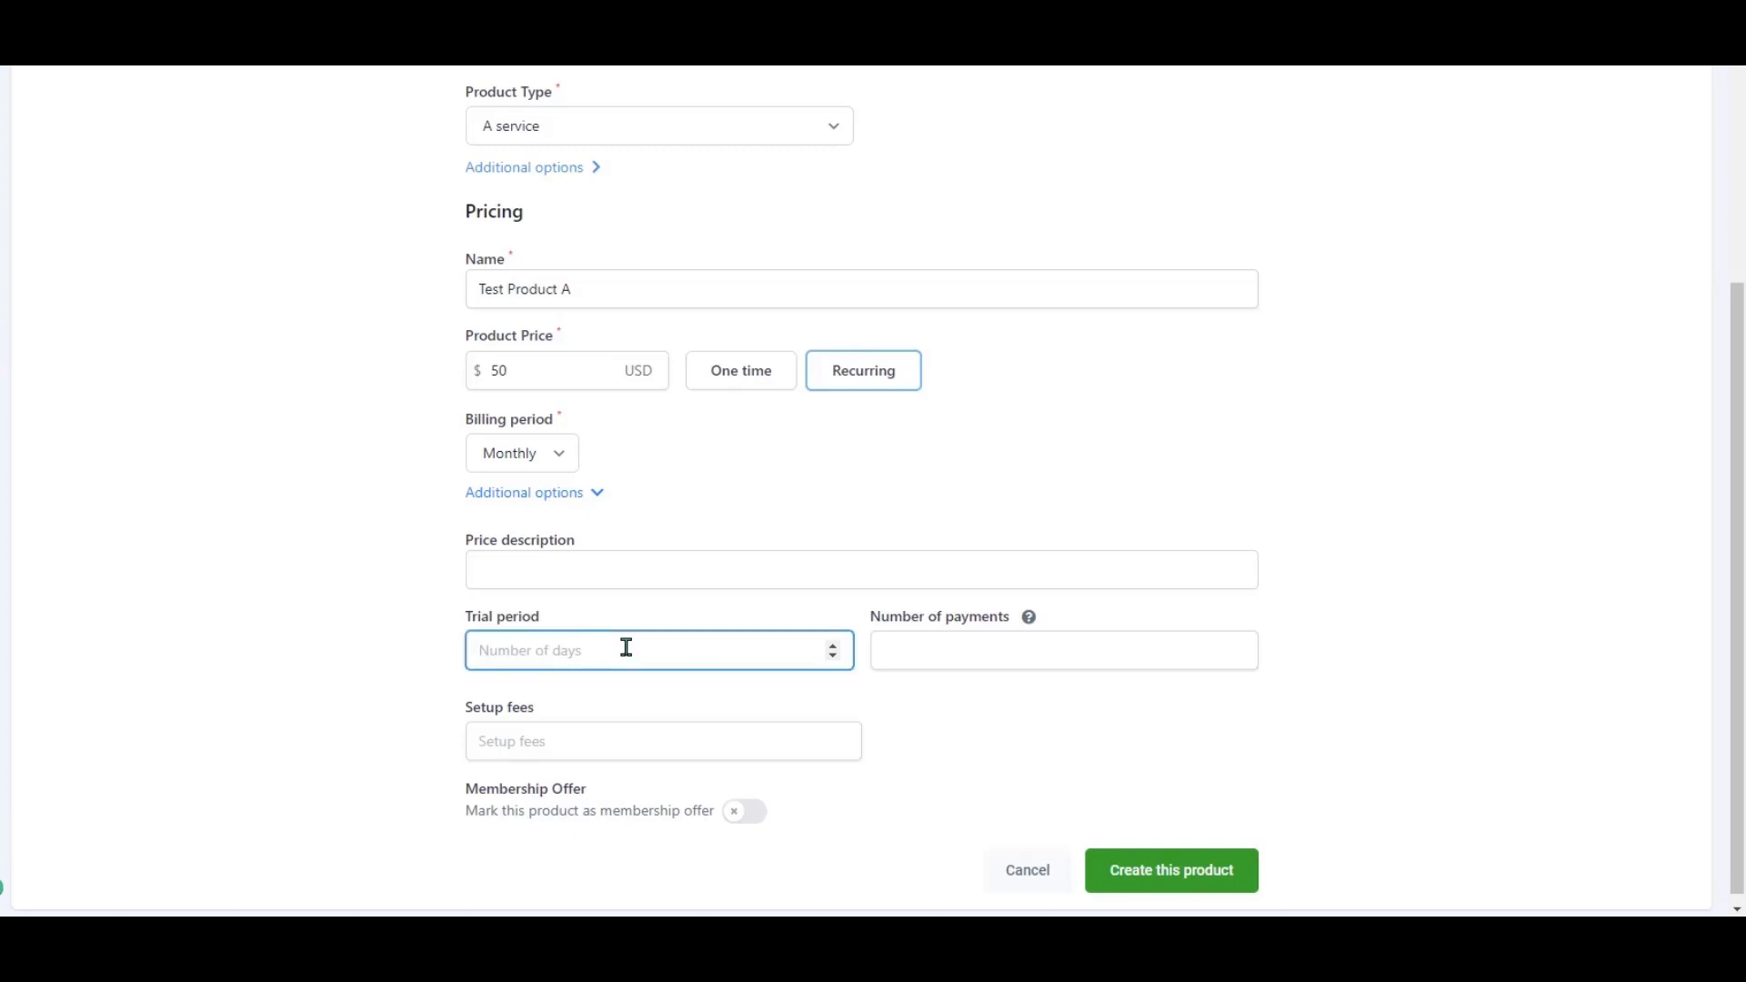
text(30)
click(1407, 628)
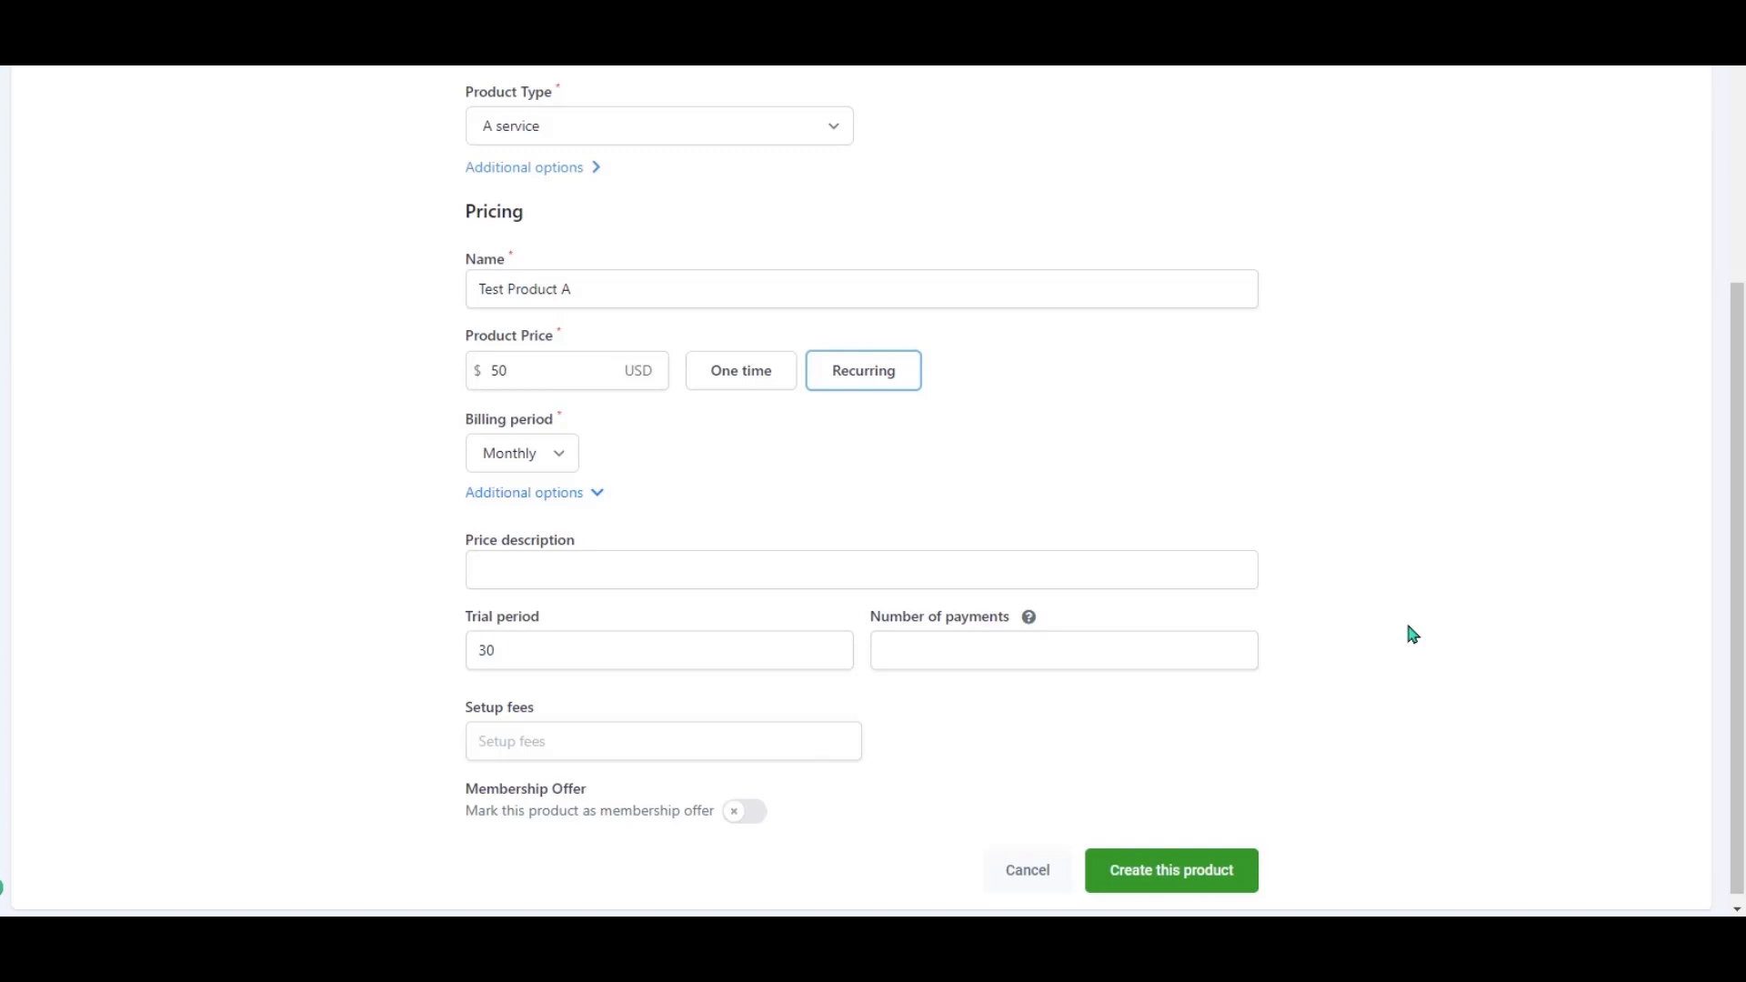
click(1103, 657)
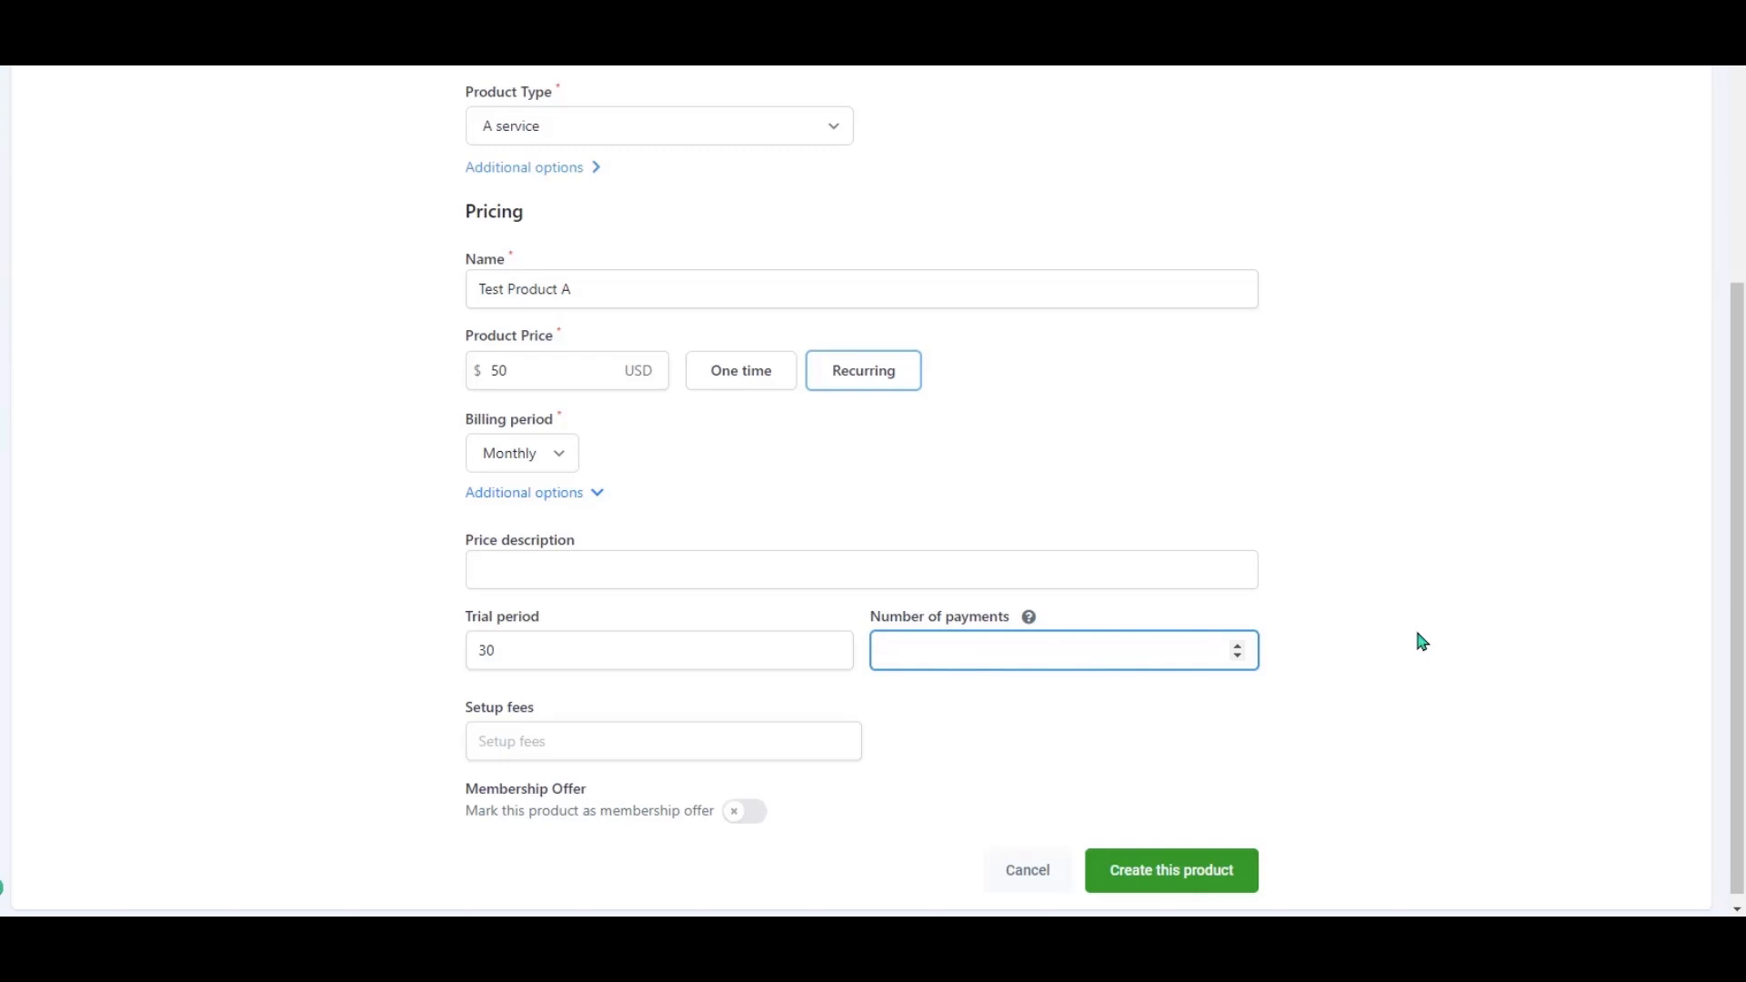
text(4)
click(591, 741)
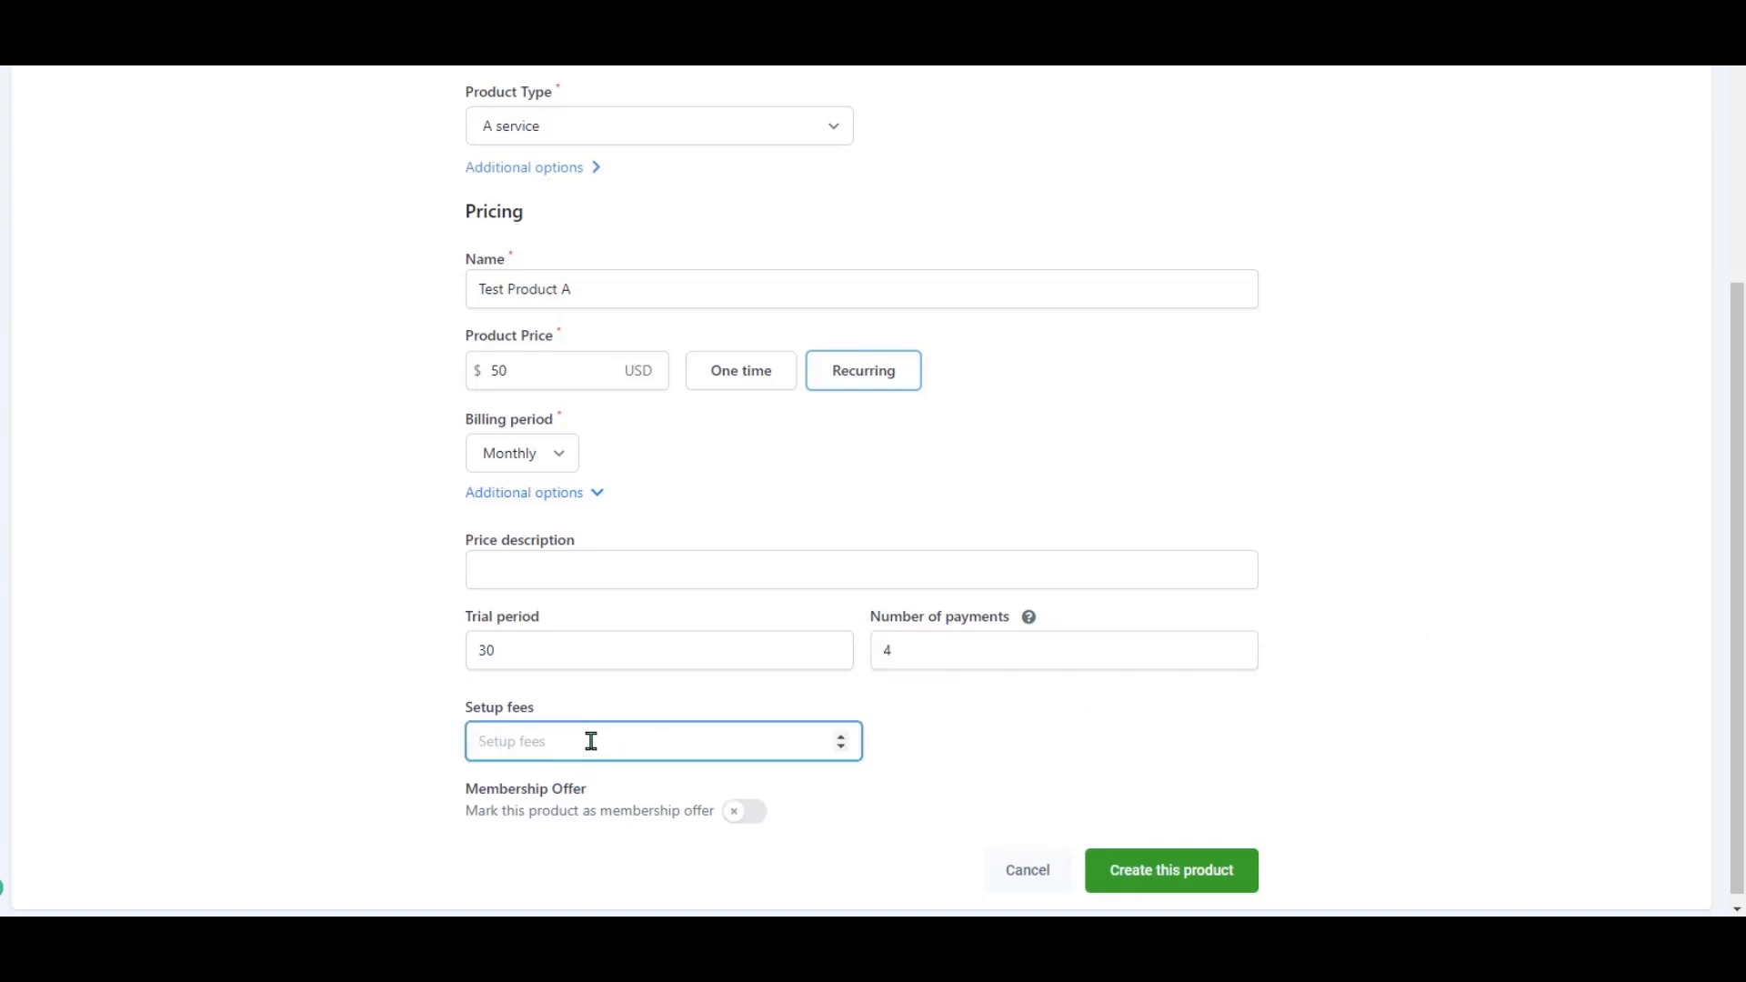
text(200)
click(1438, 654)
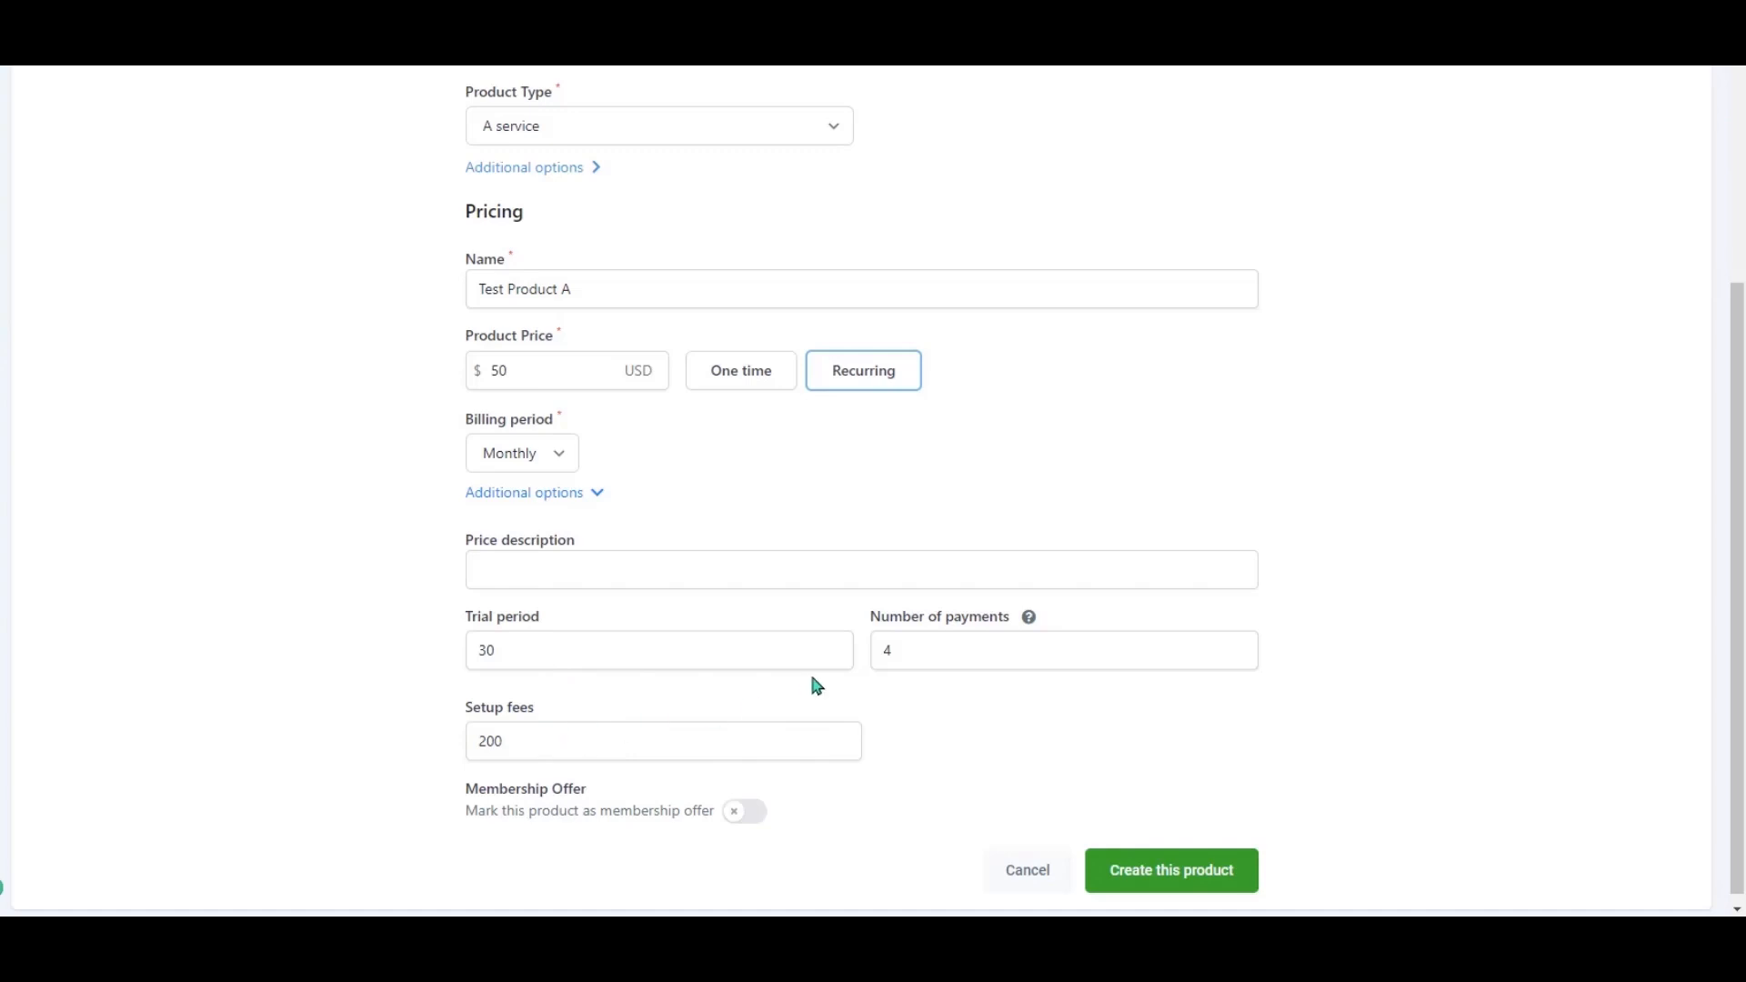
click(940, 656)
Clear the number of payments, switch billing to Weekly and change the trial period to 7.
key(BackSpace)
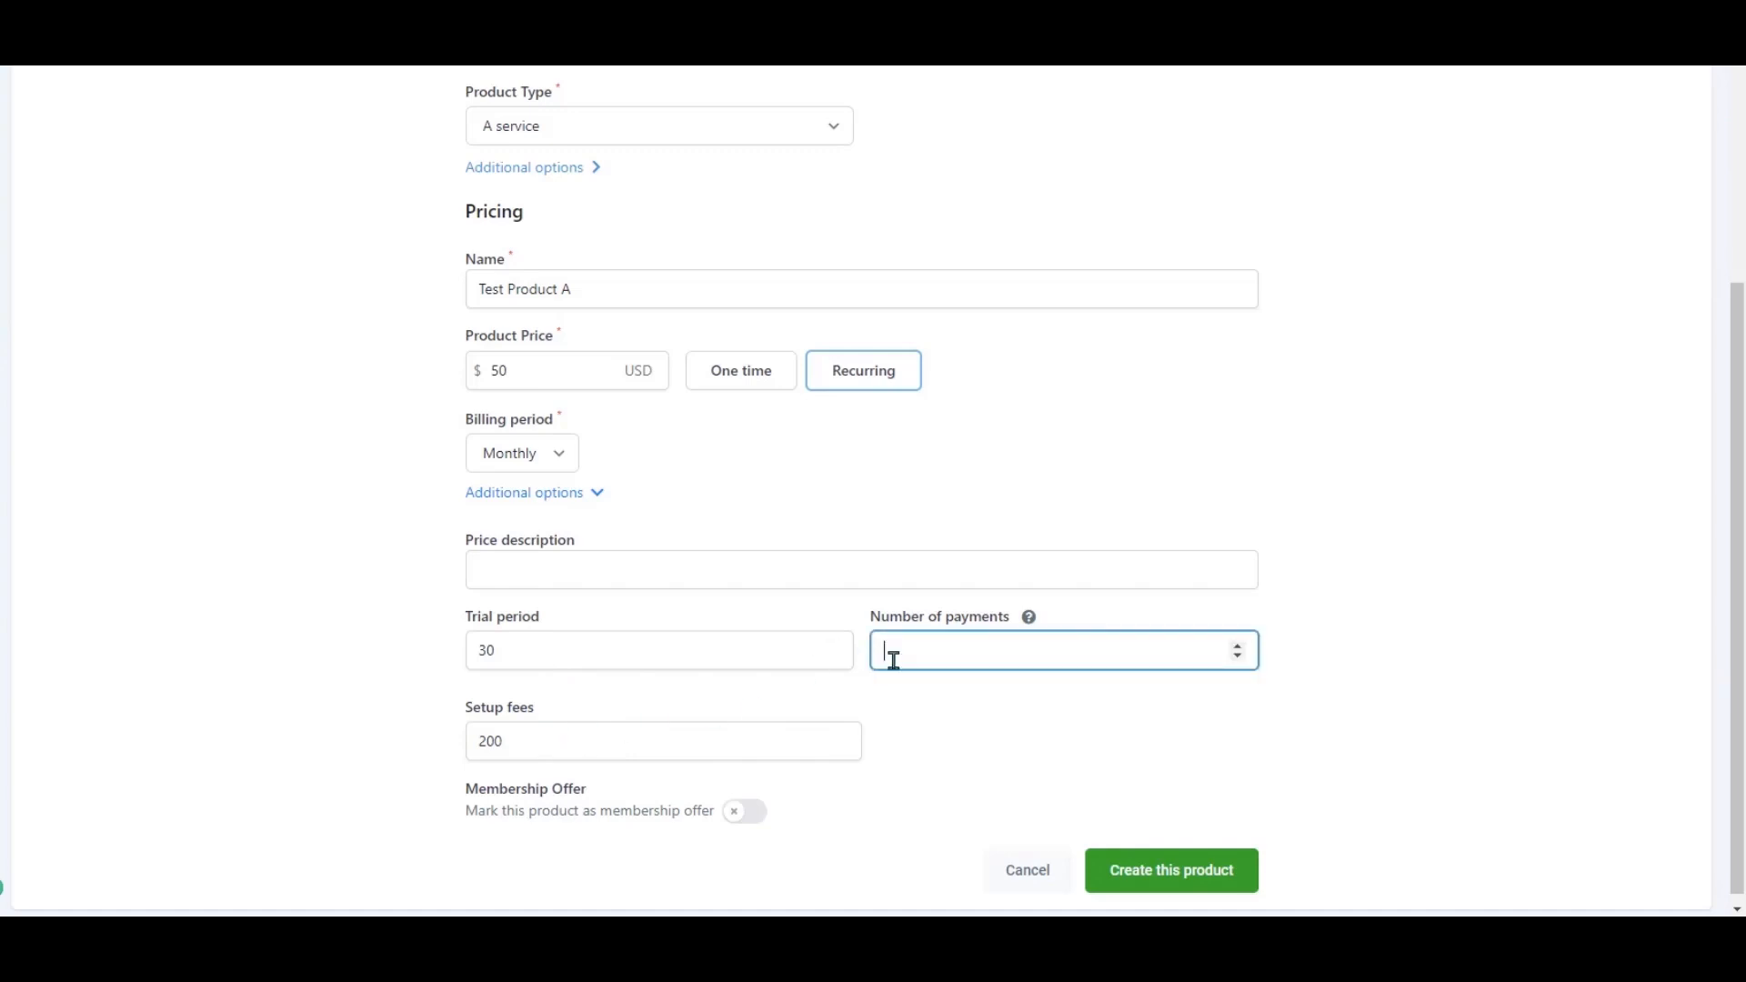
click(1416, 664)
click(544, 460)
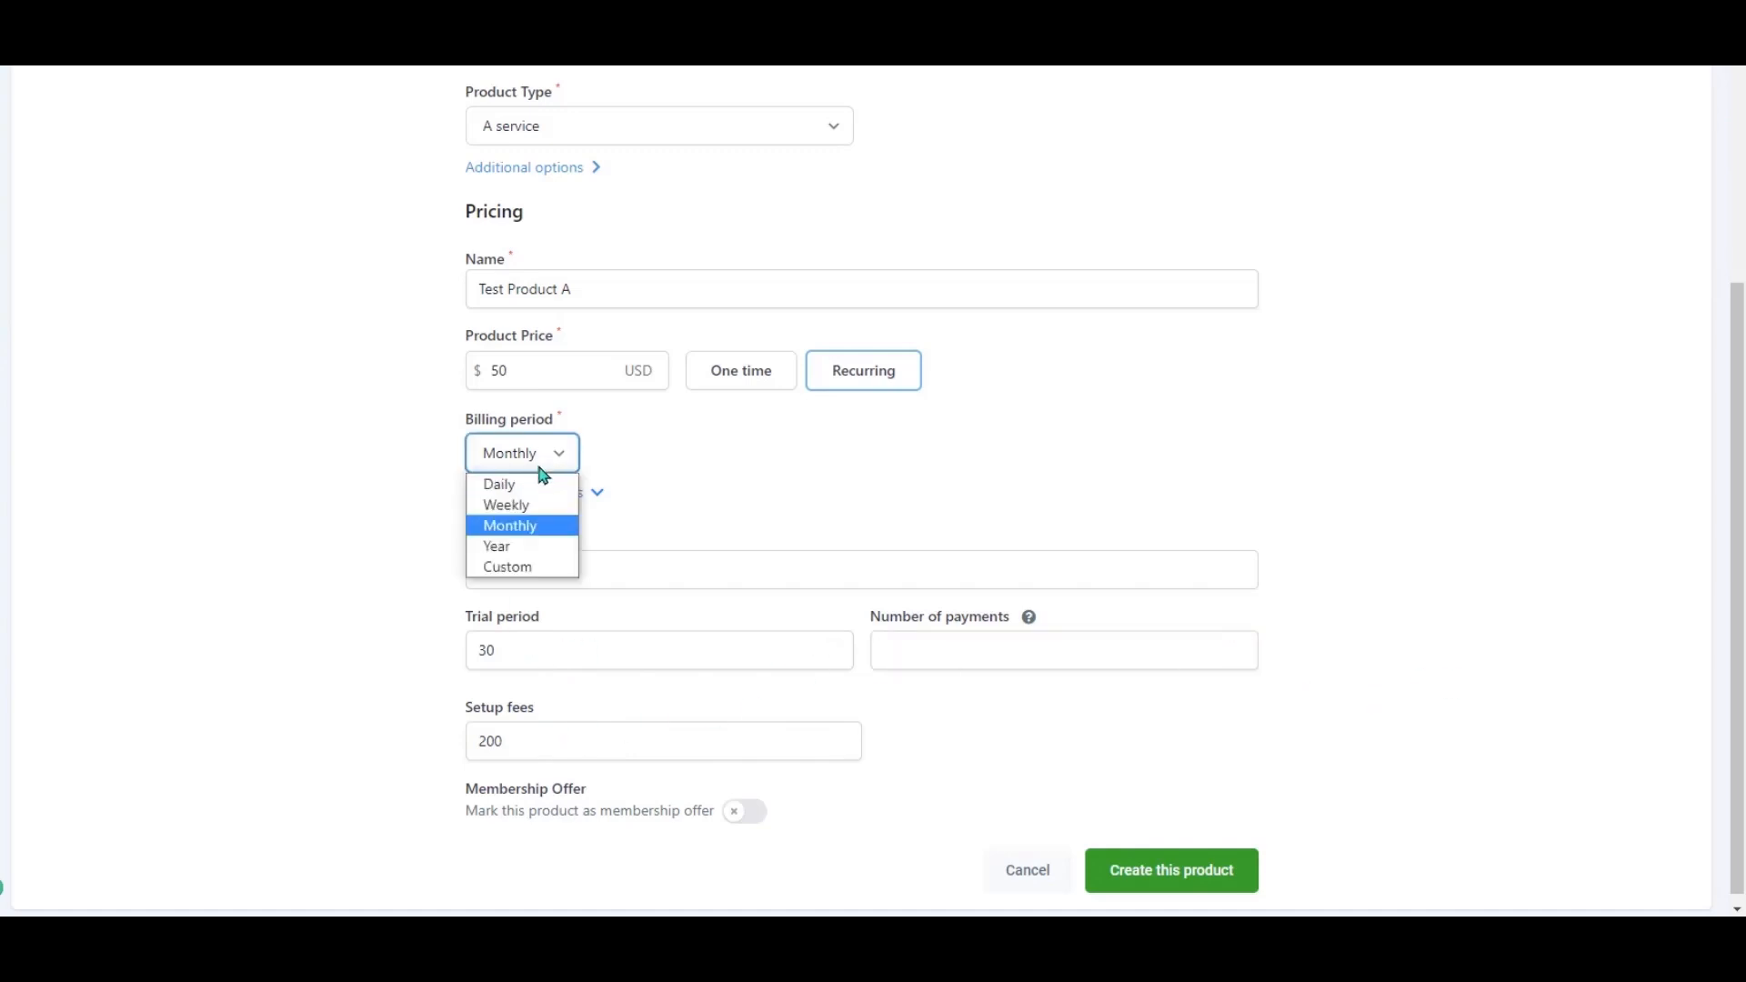
click(532, 505)
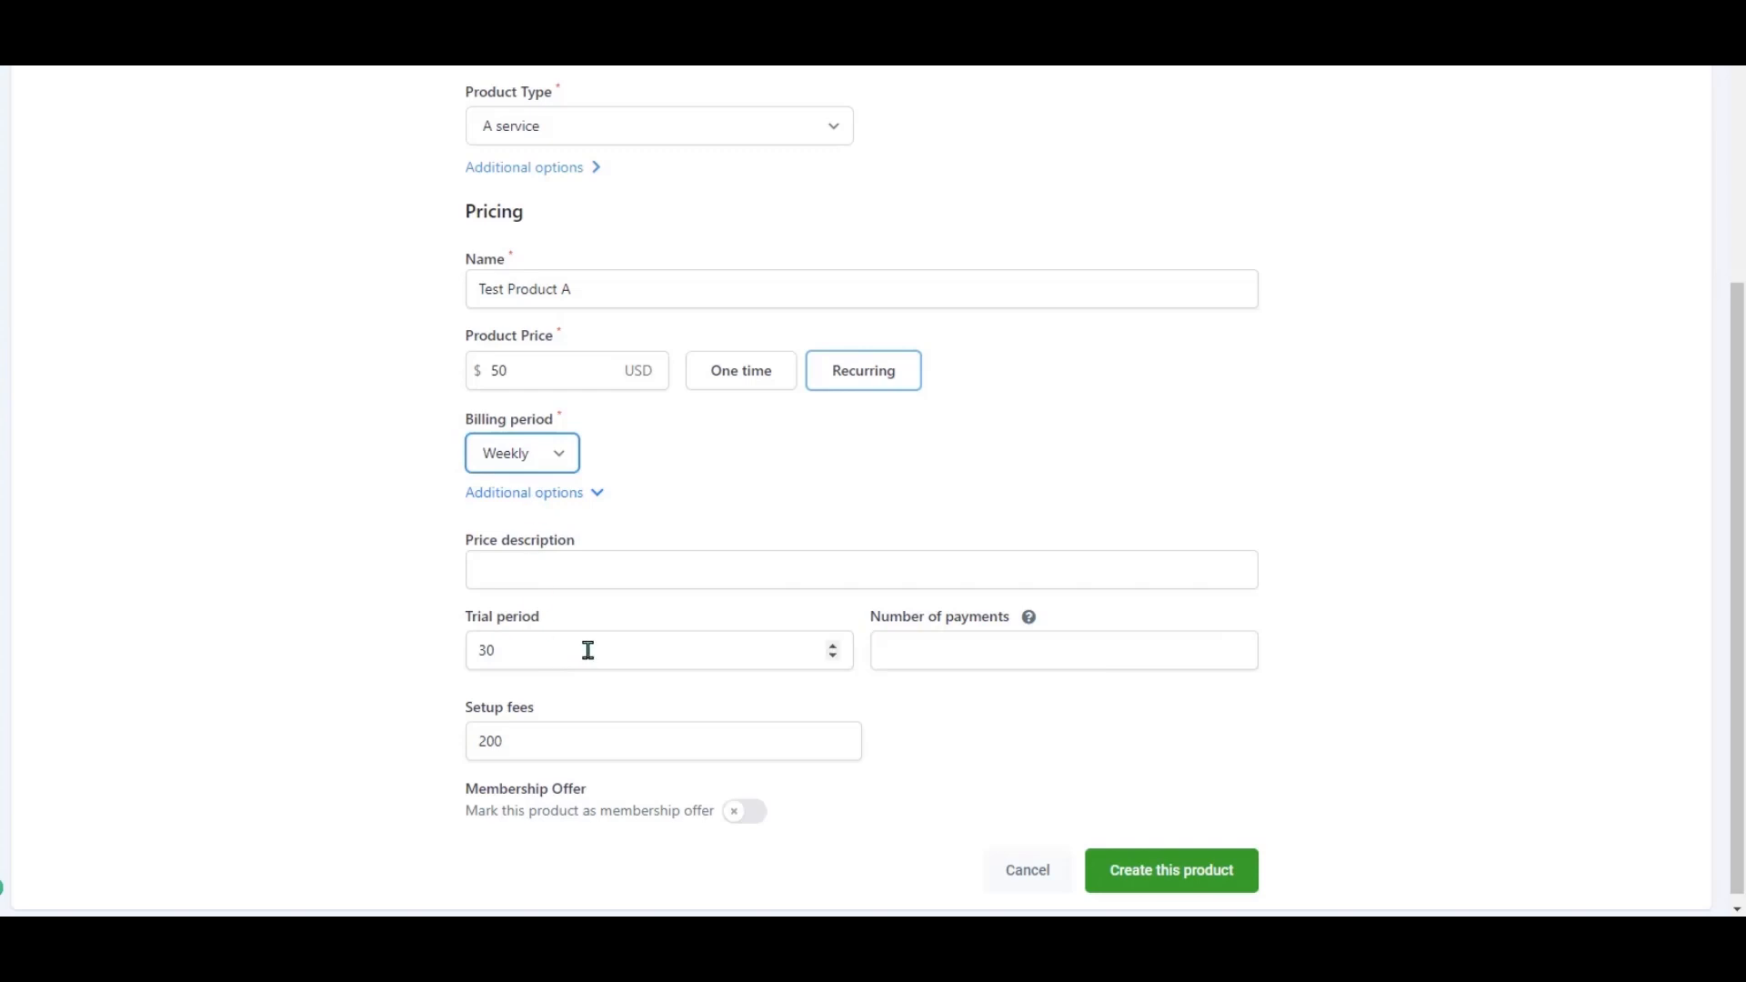
drag(589, 650, 463, 654)
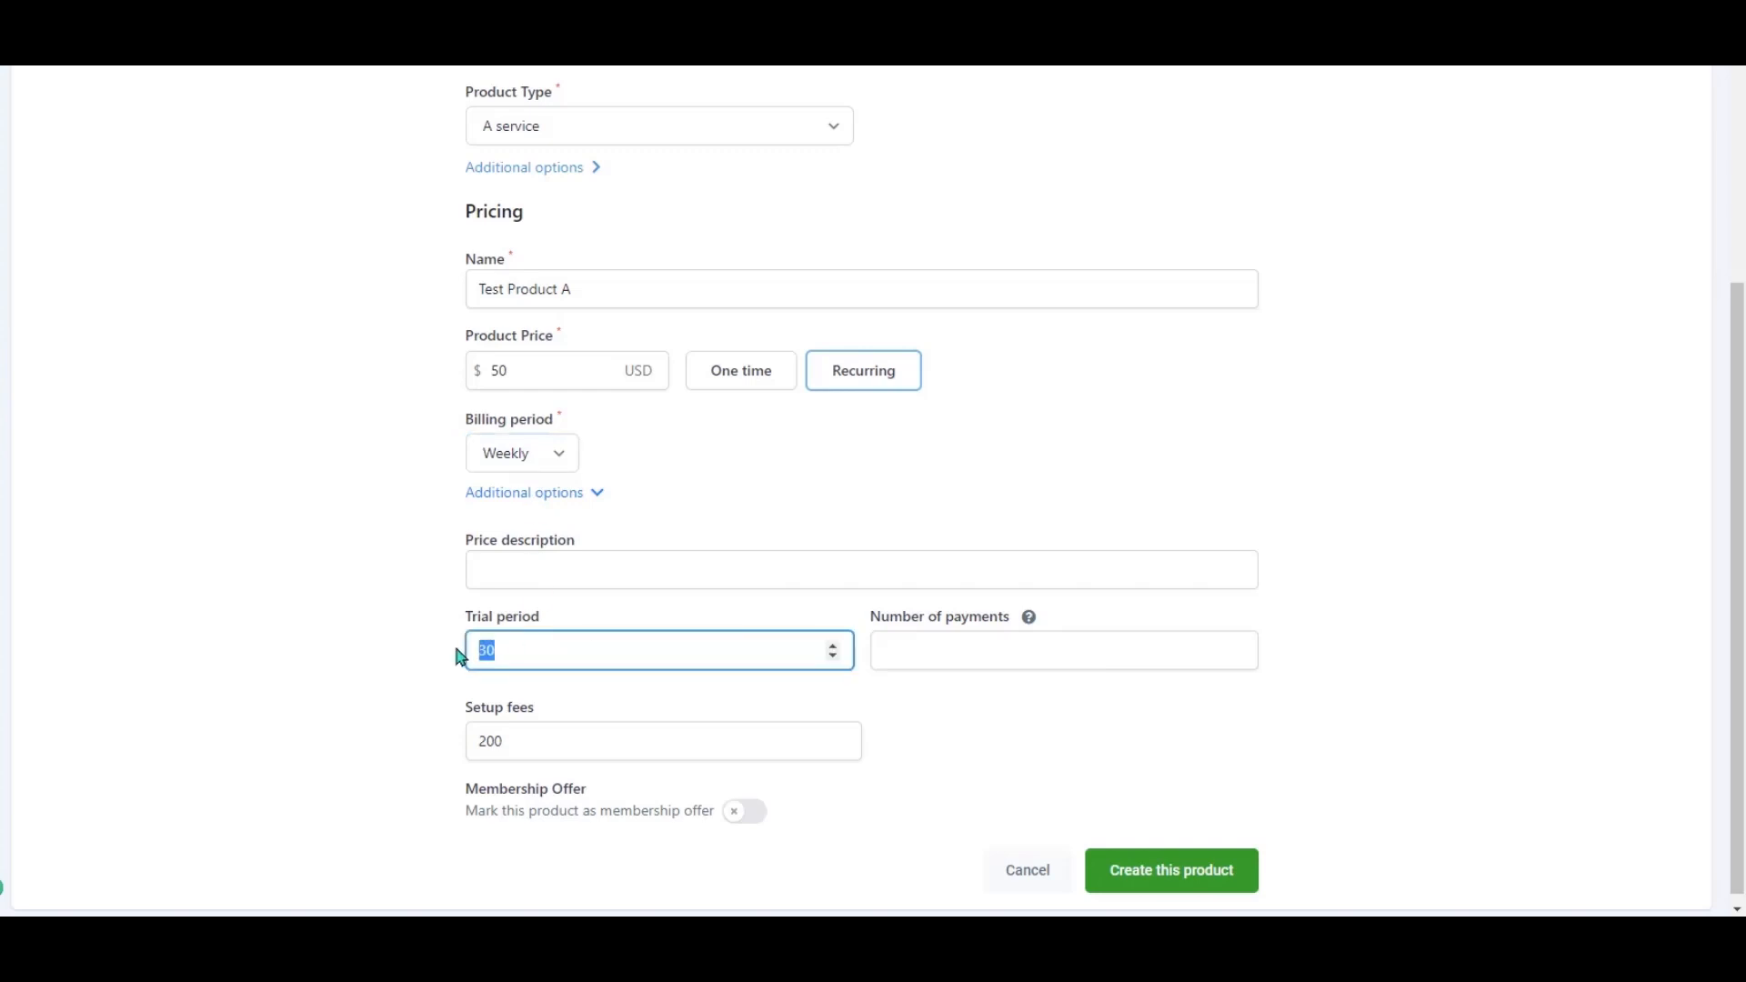
text(7)
click(1396, 627)
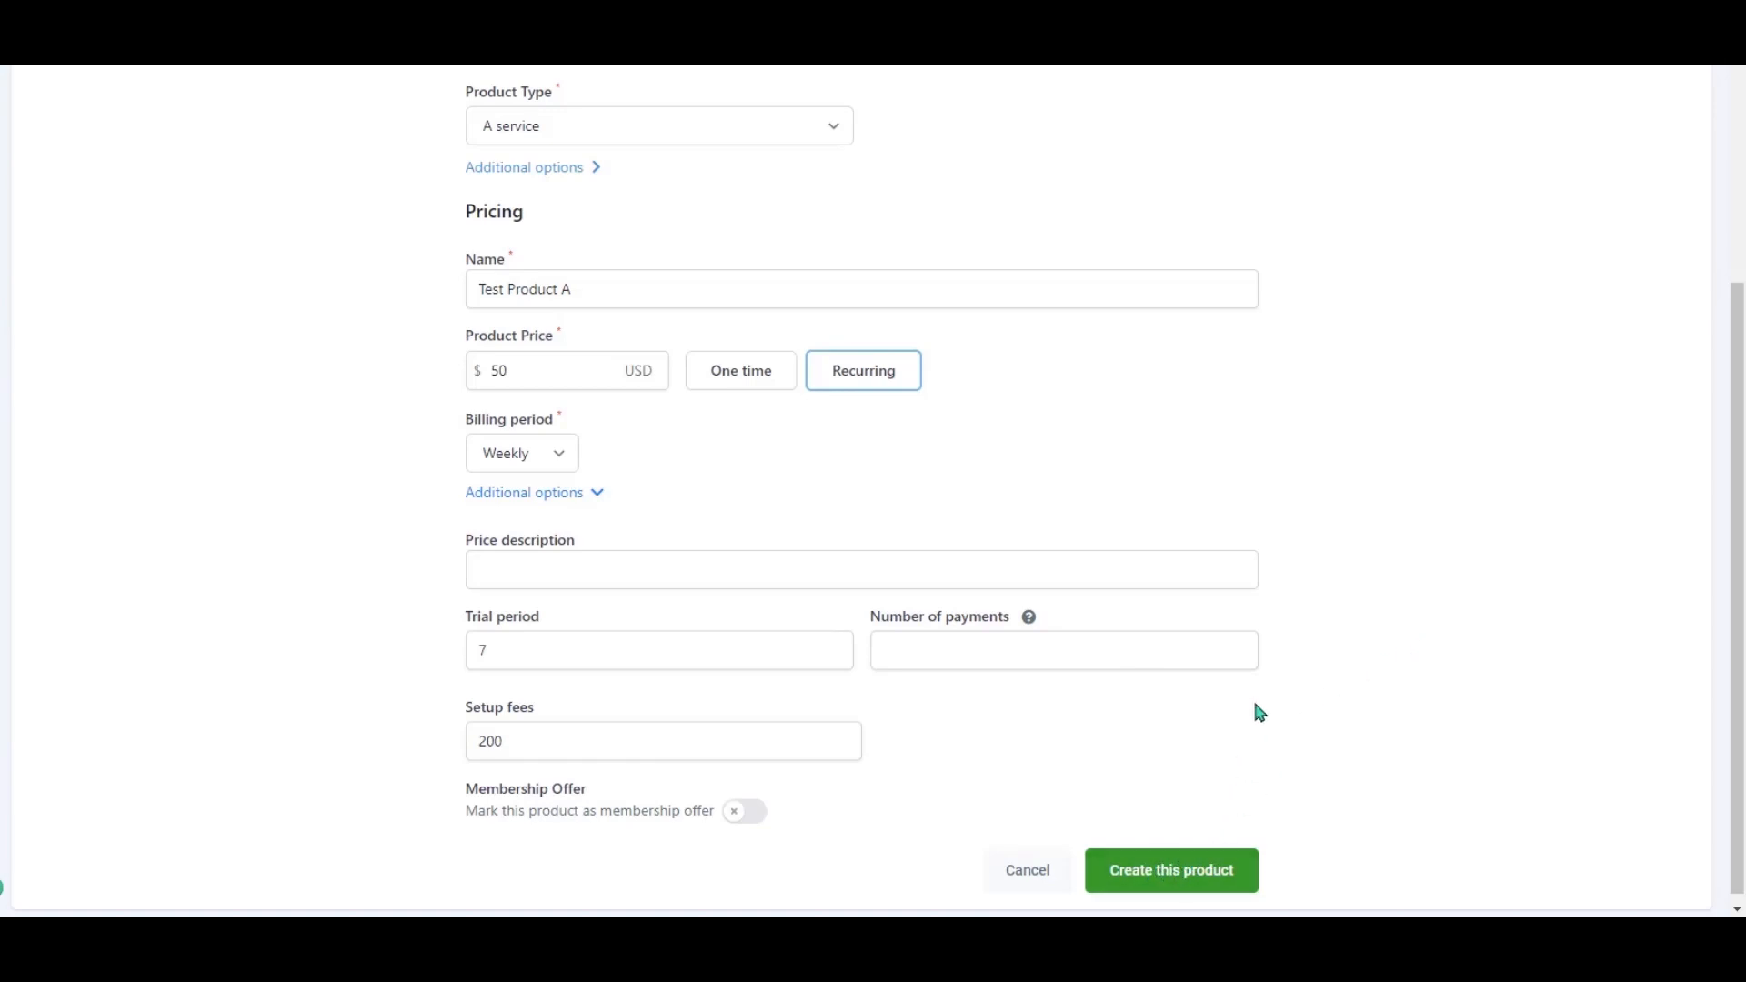
scroll(1315, 764, up, 6)
Upload the product image and create Test Product A.
click(1161, 459)
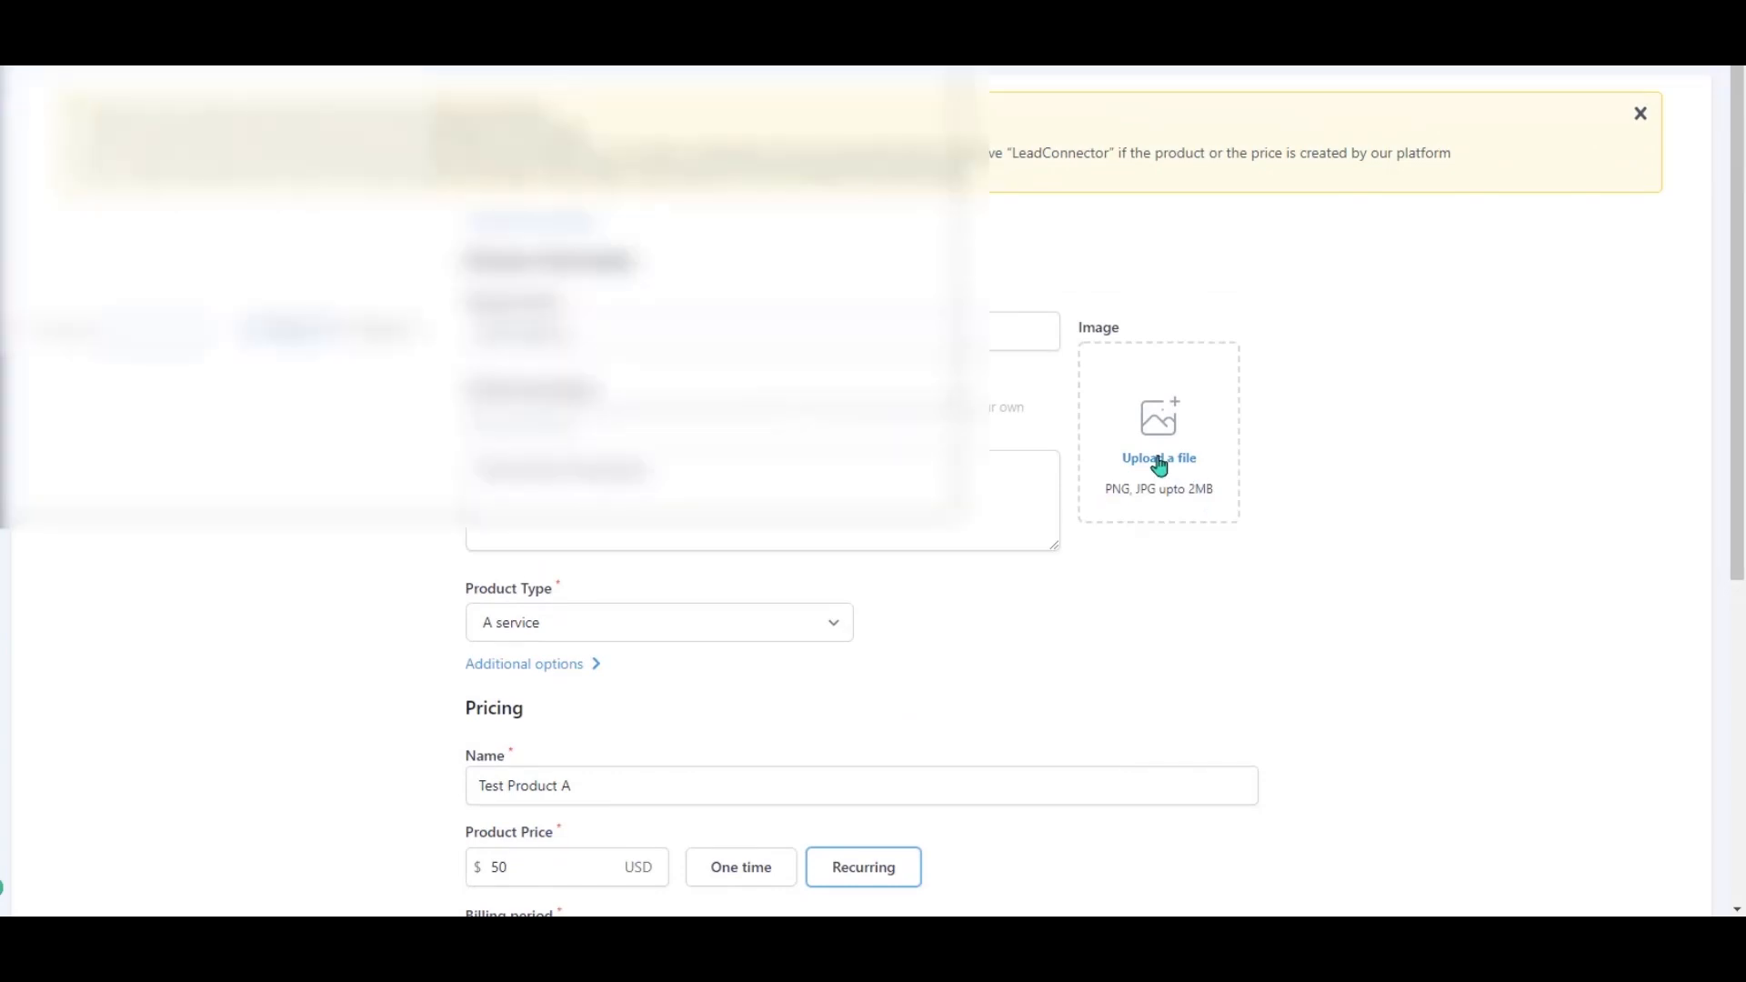
click(880, 129)
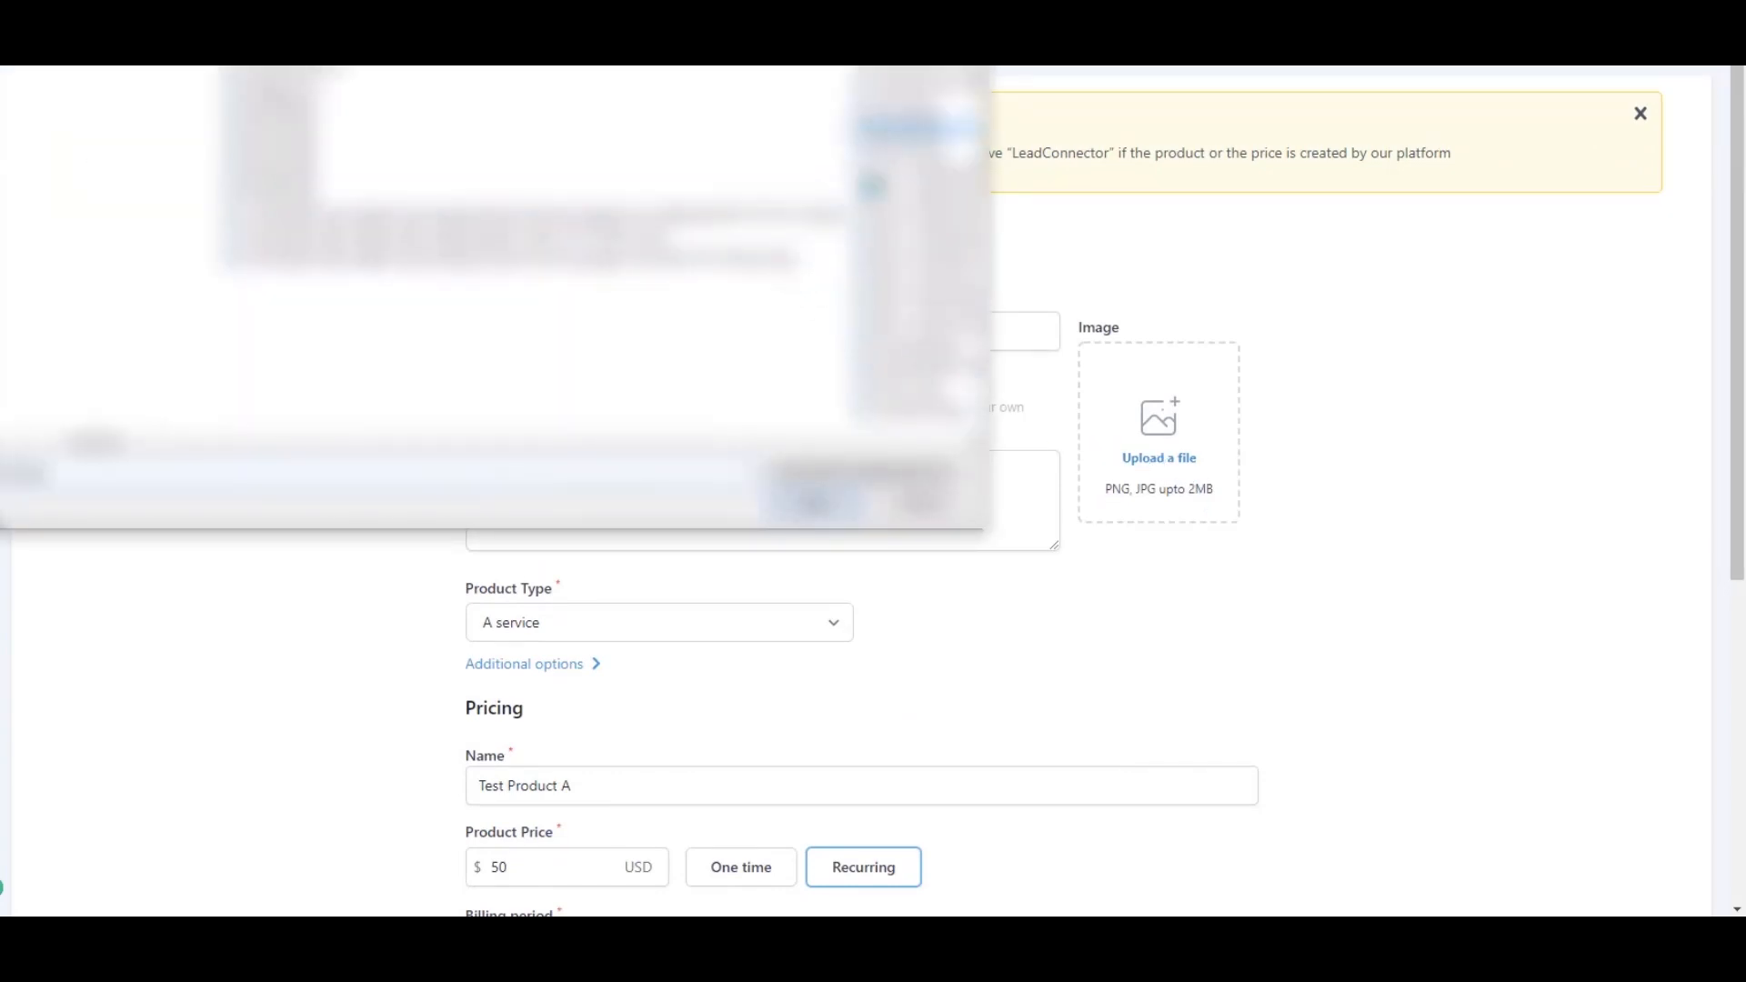
click(816, 502)
scroll(1442, 627, down, 6)
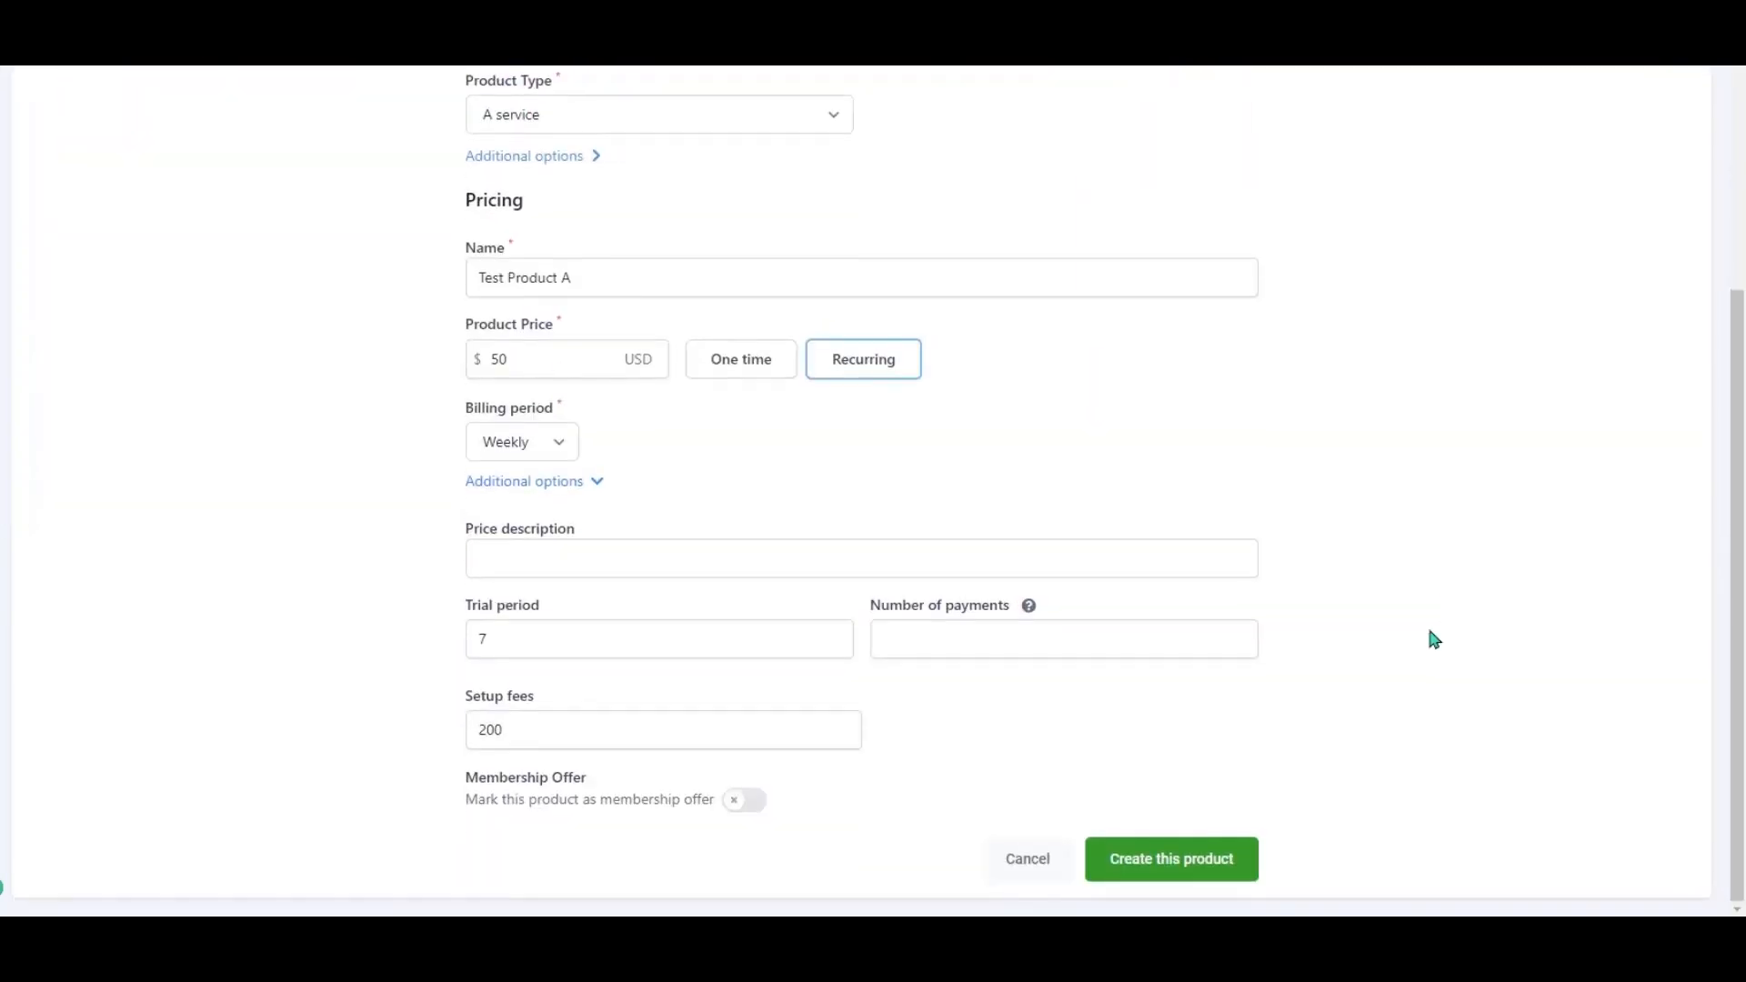
click(1207, 867)
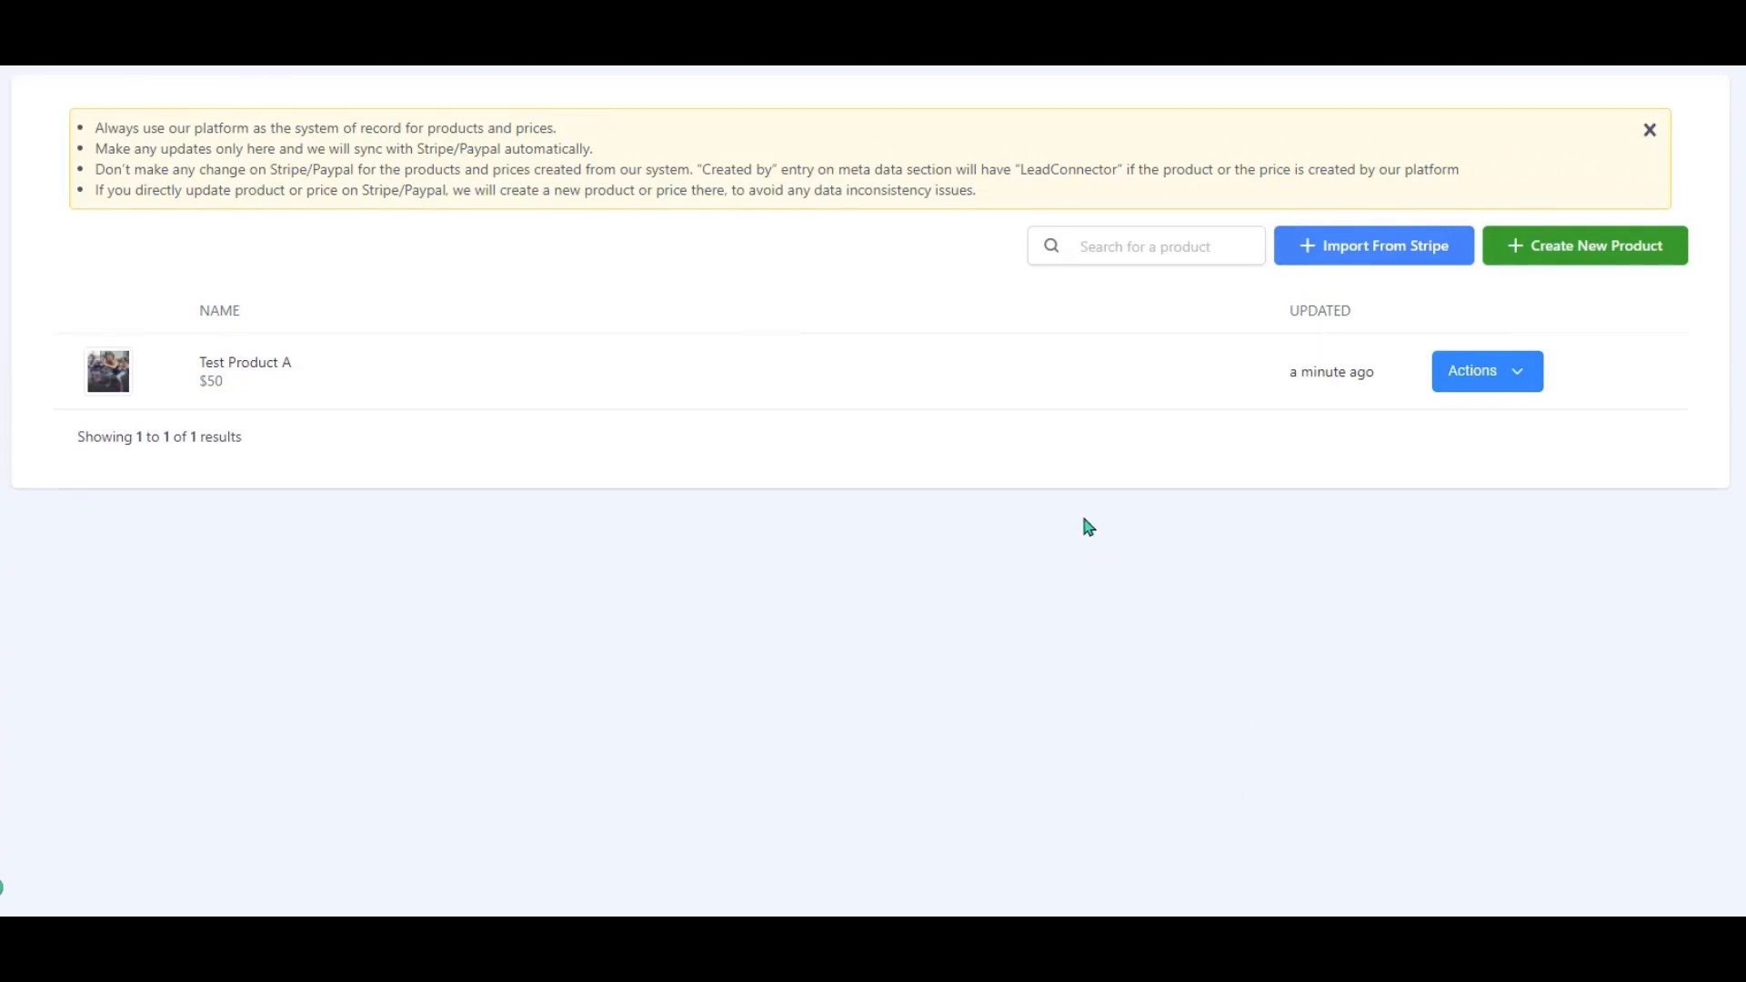
Open Test Product A's detail page from the Products list.
click(1525, 371)
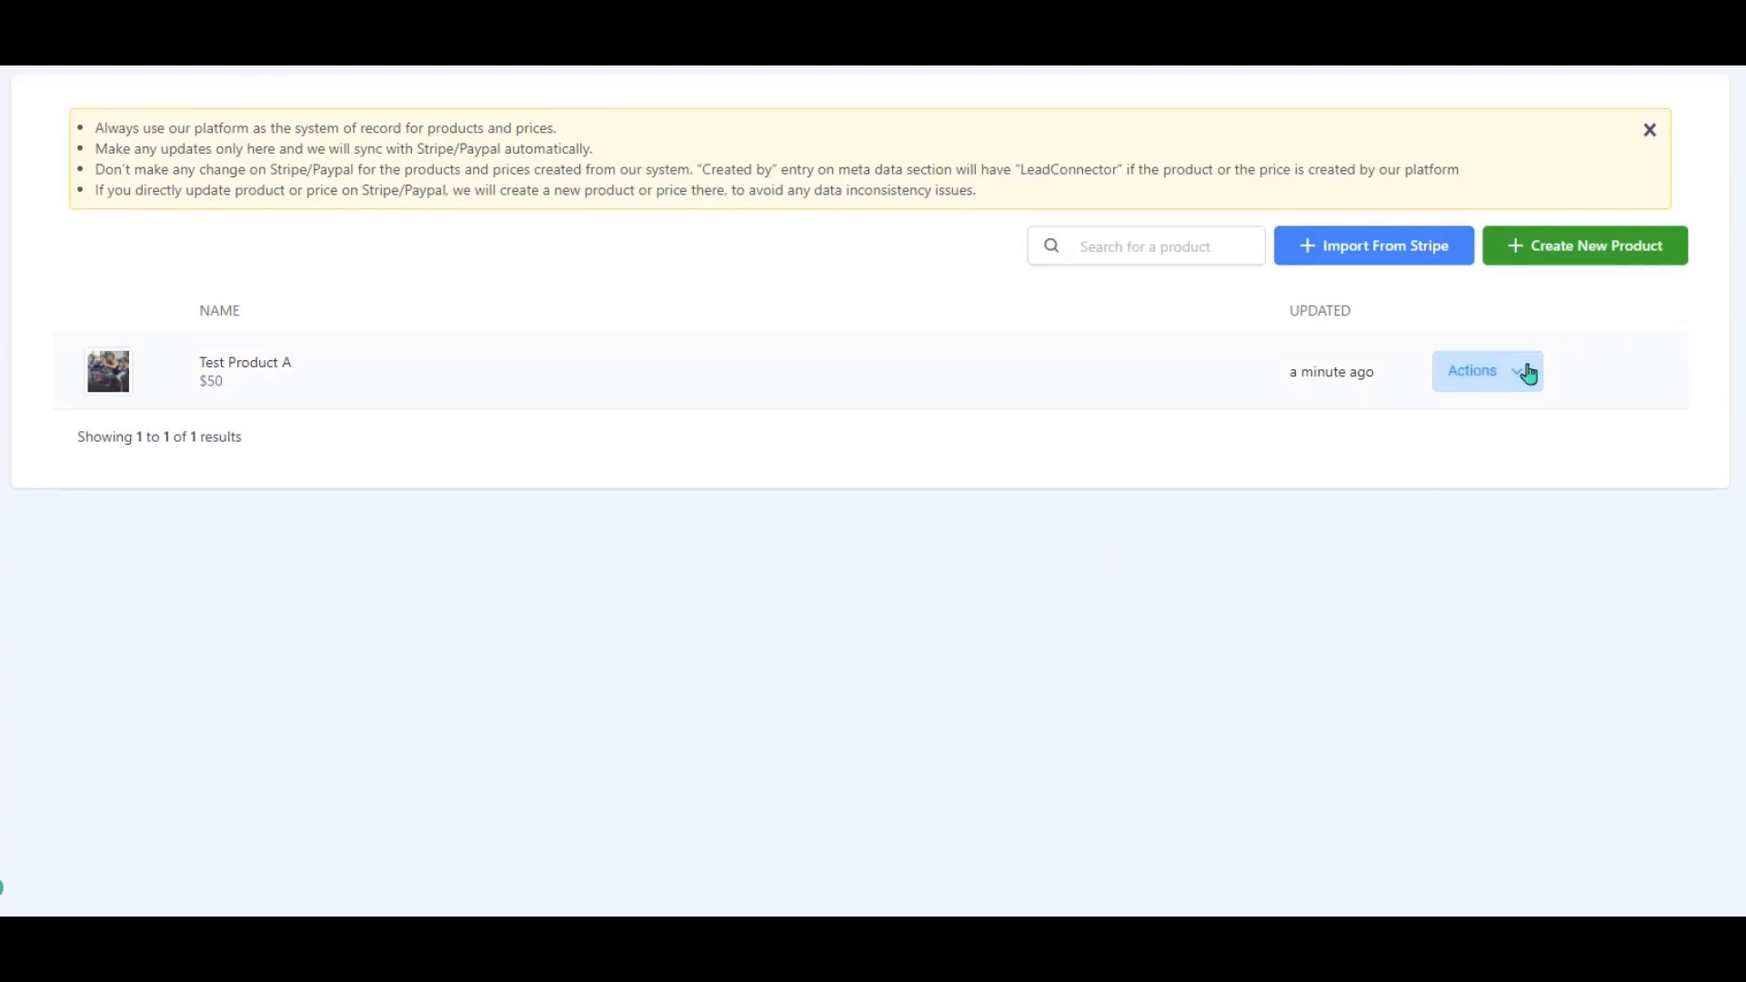
click(1422, 420)
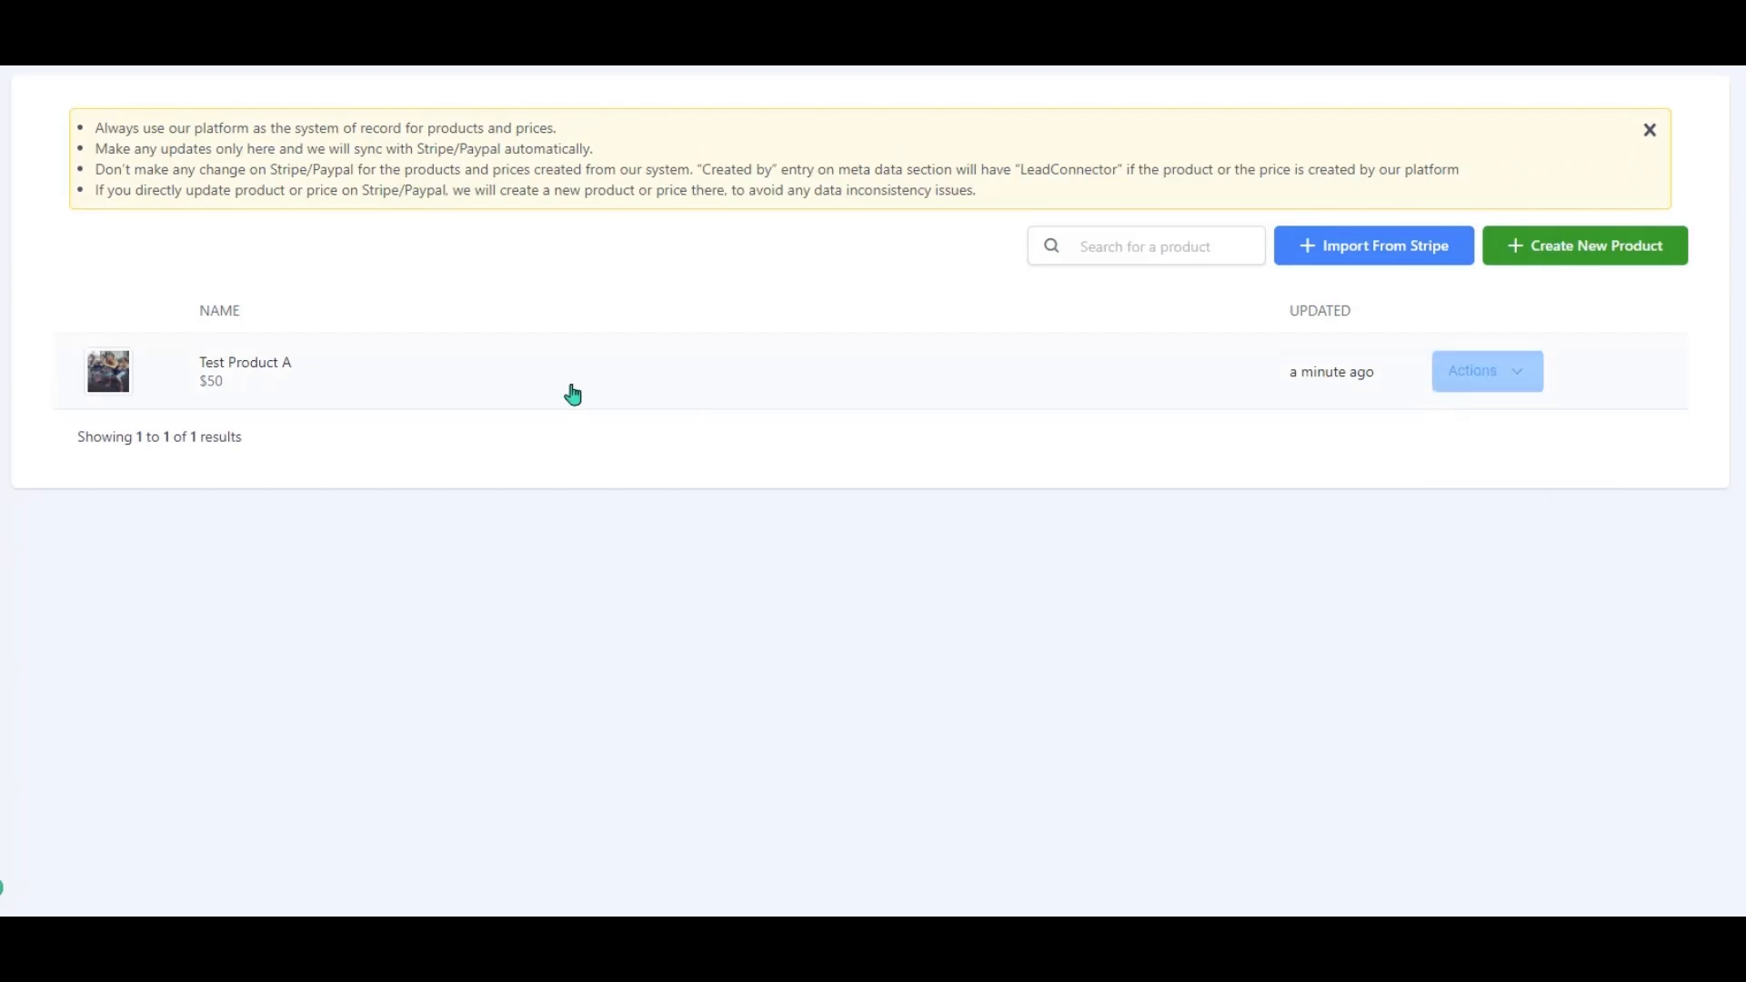
click(234, 367)
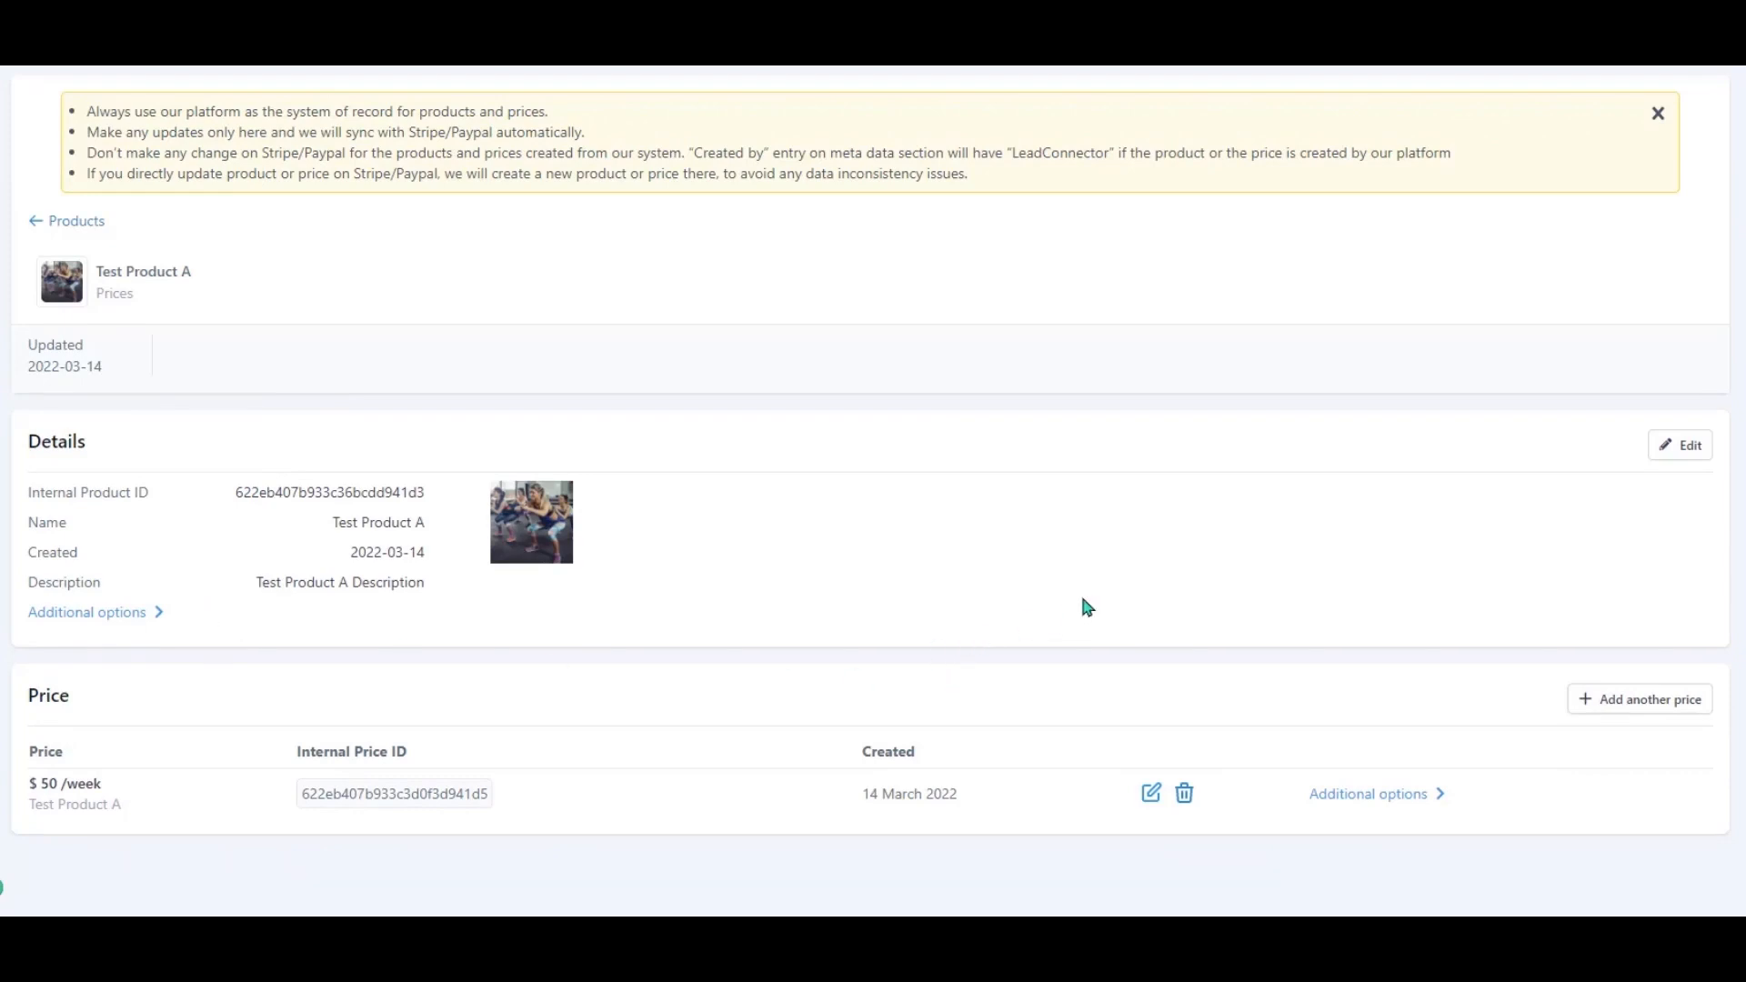
Preview the product edit settings, cancel, and show the $50/week price's Stripe LIVE and TEST sync details.
click(1681, 446)
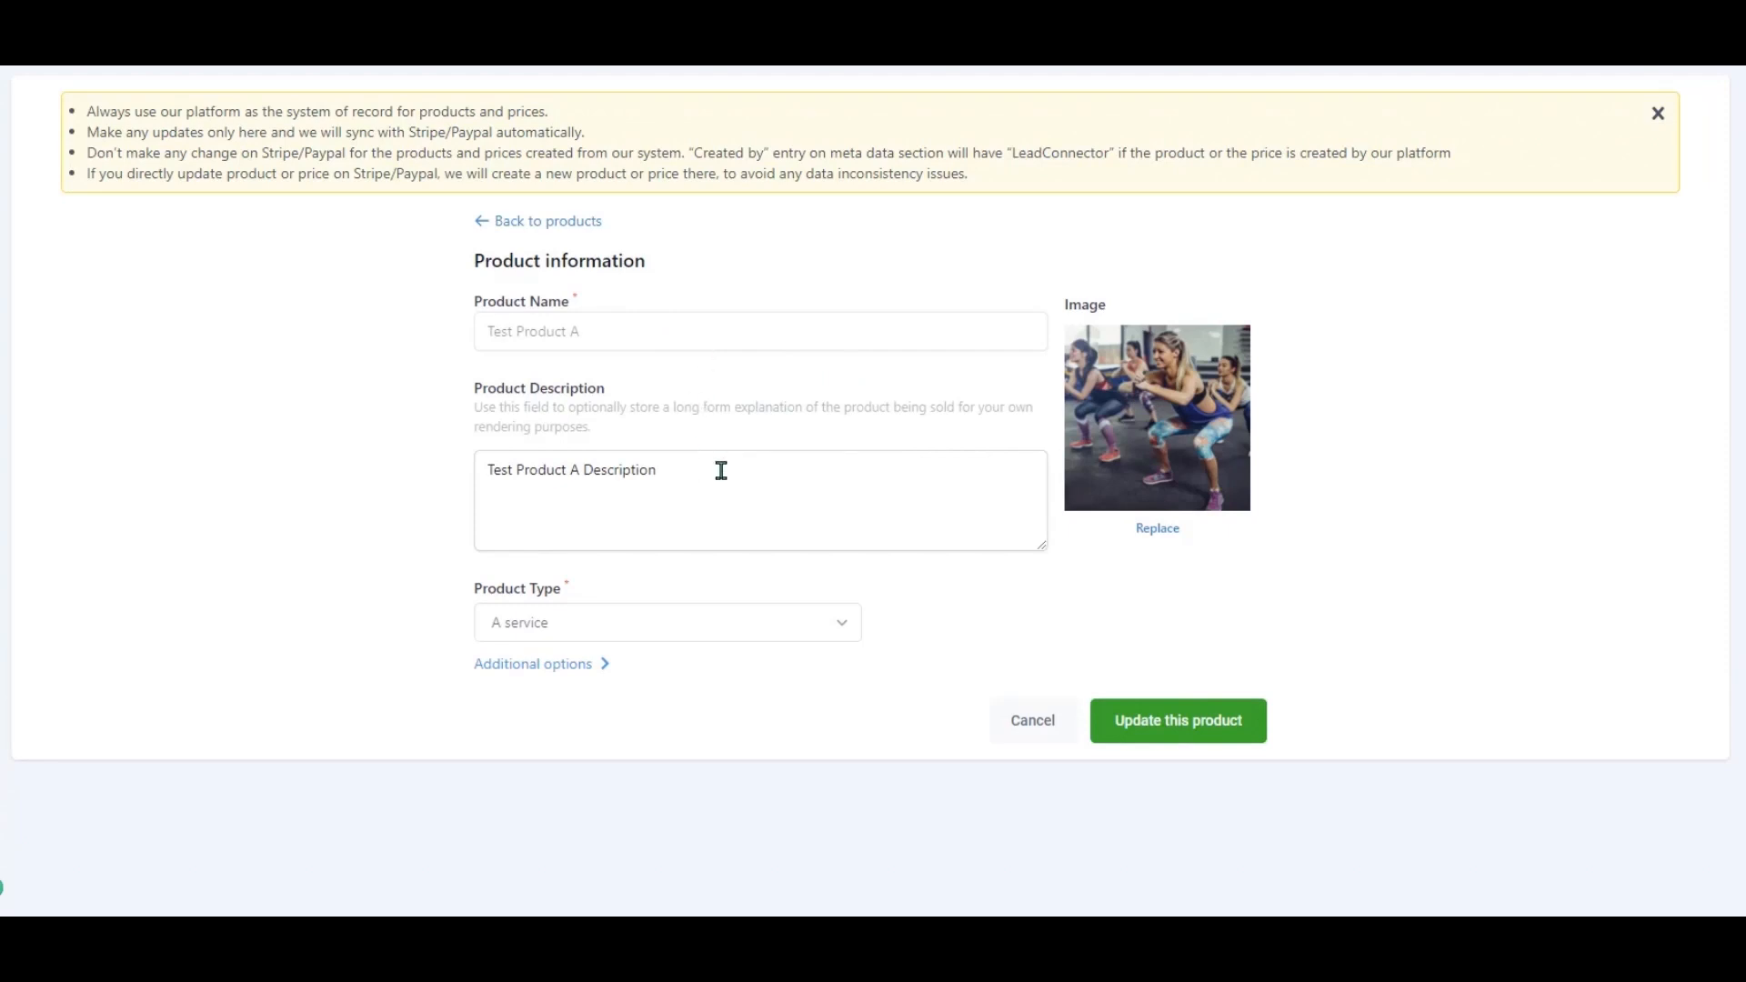
click(610, 665)
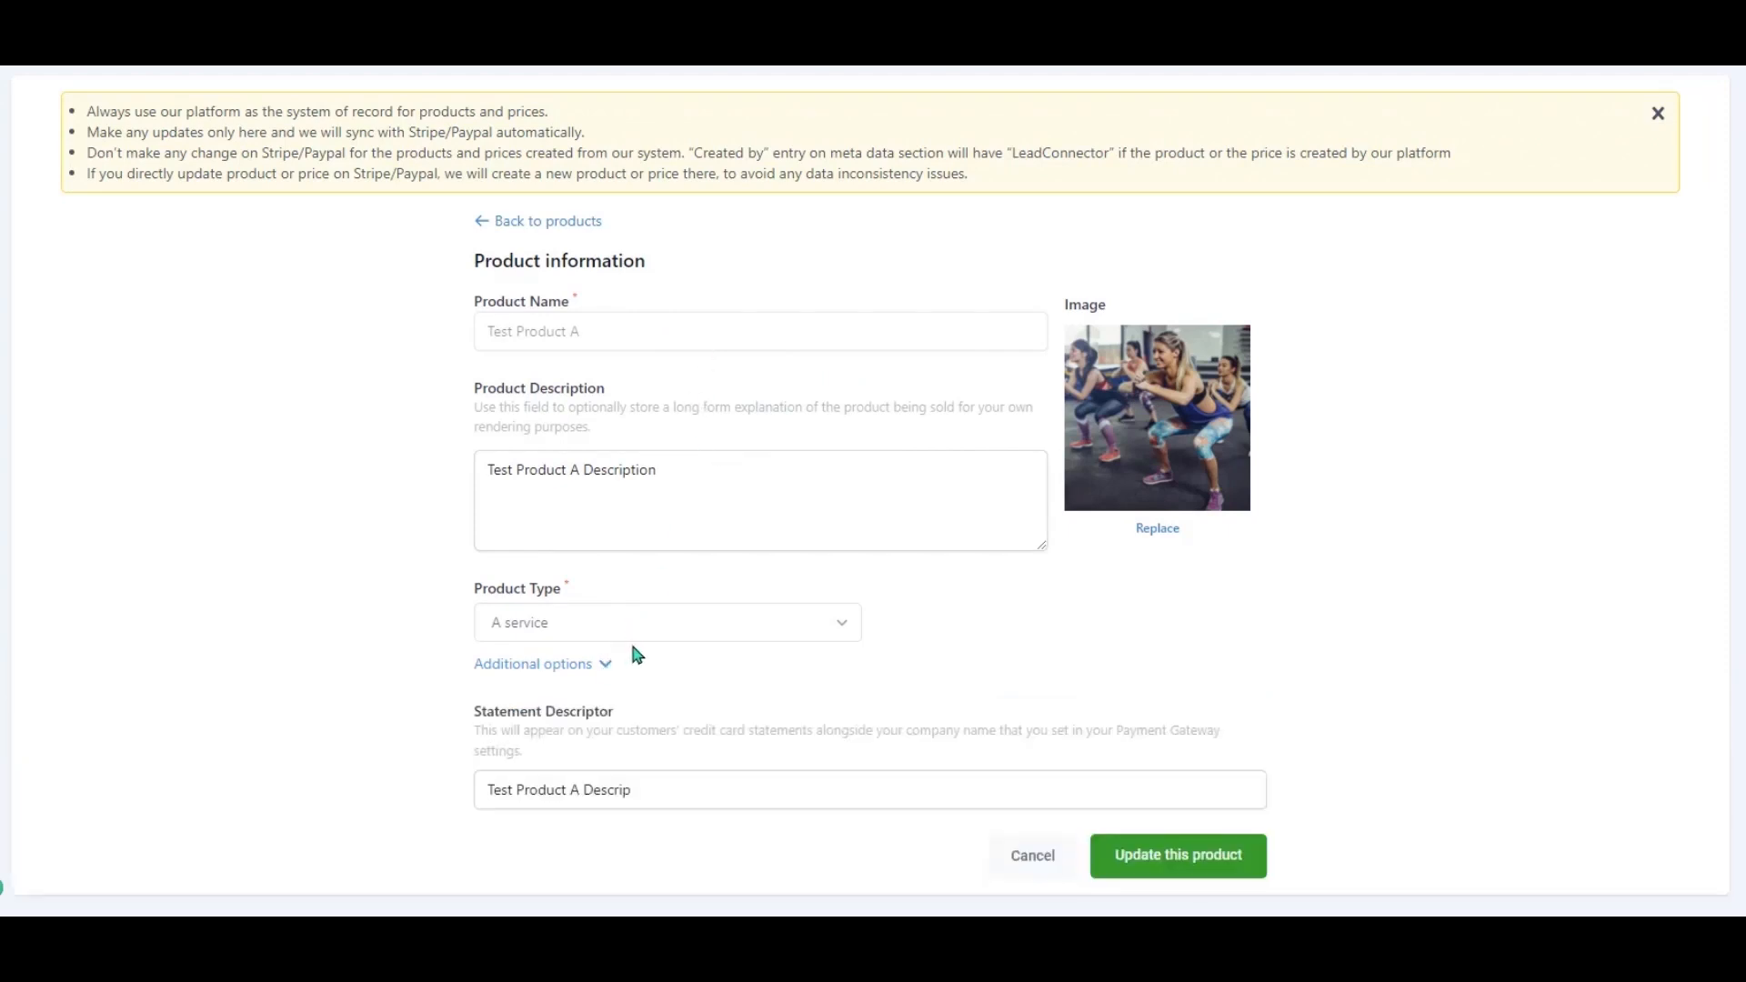
click(1026, 862)
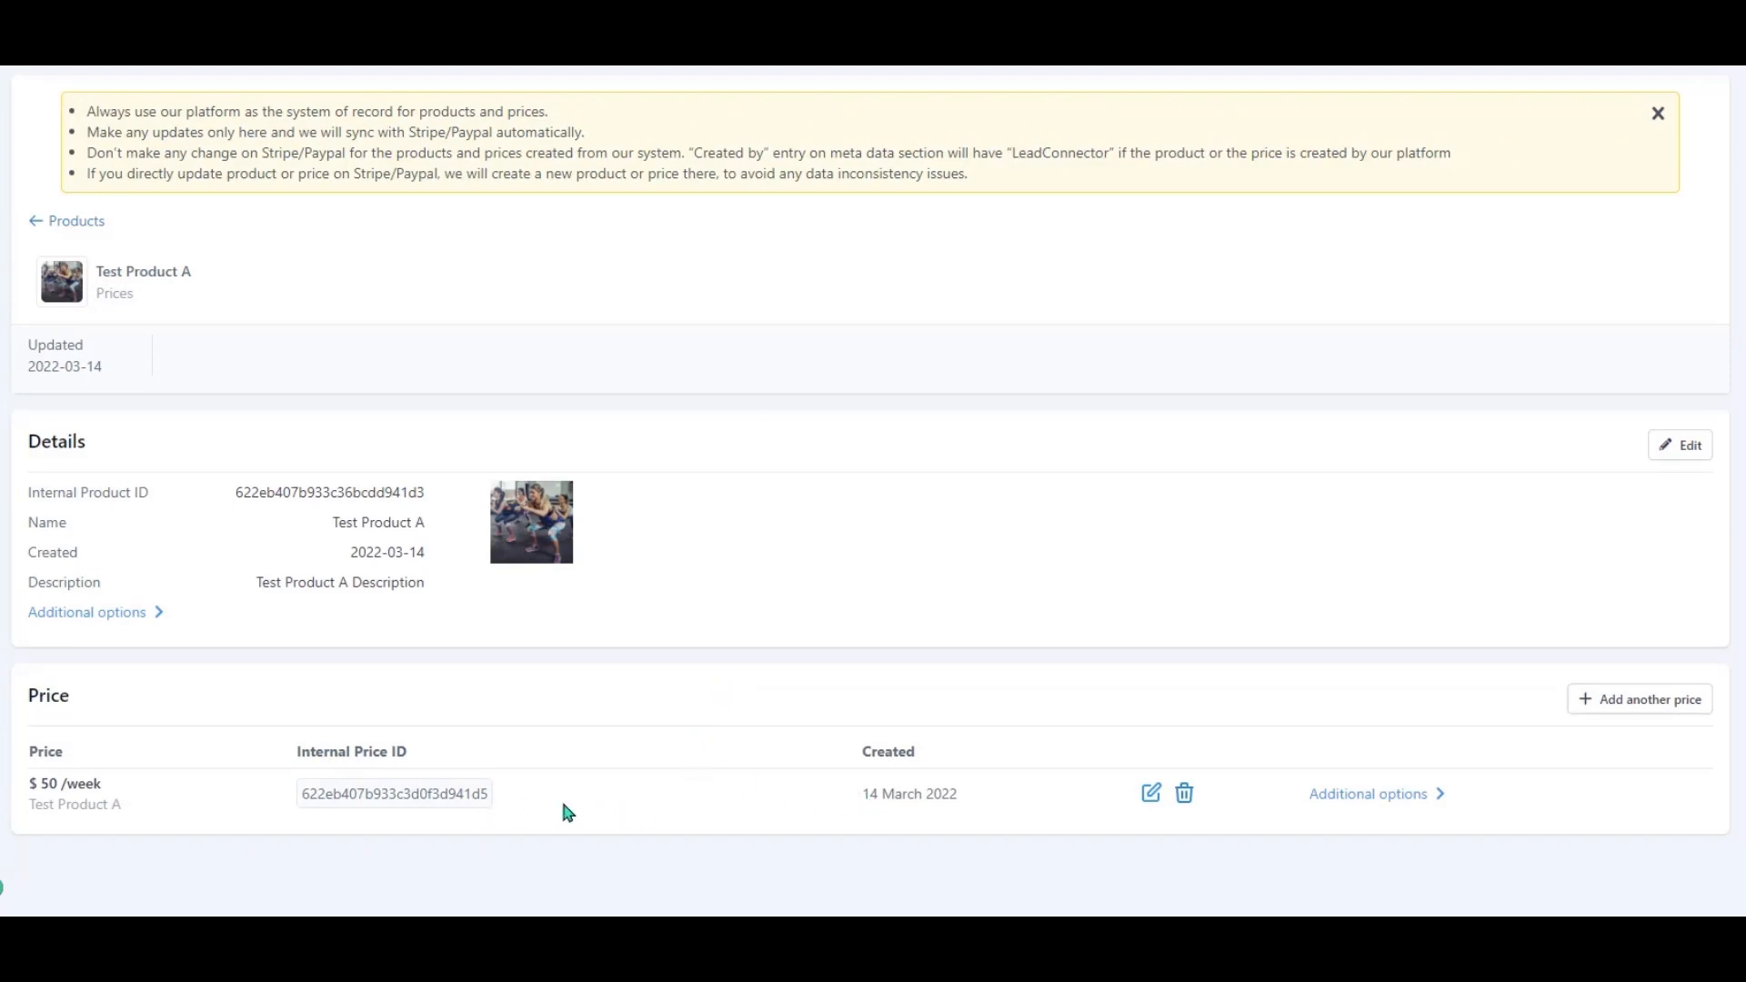
click(1316, 803)
scroll(1313, 800, down, 1)
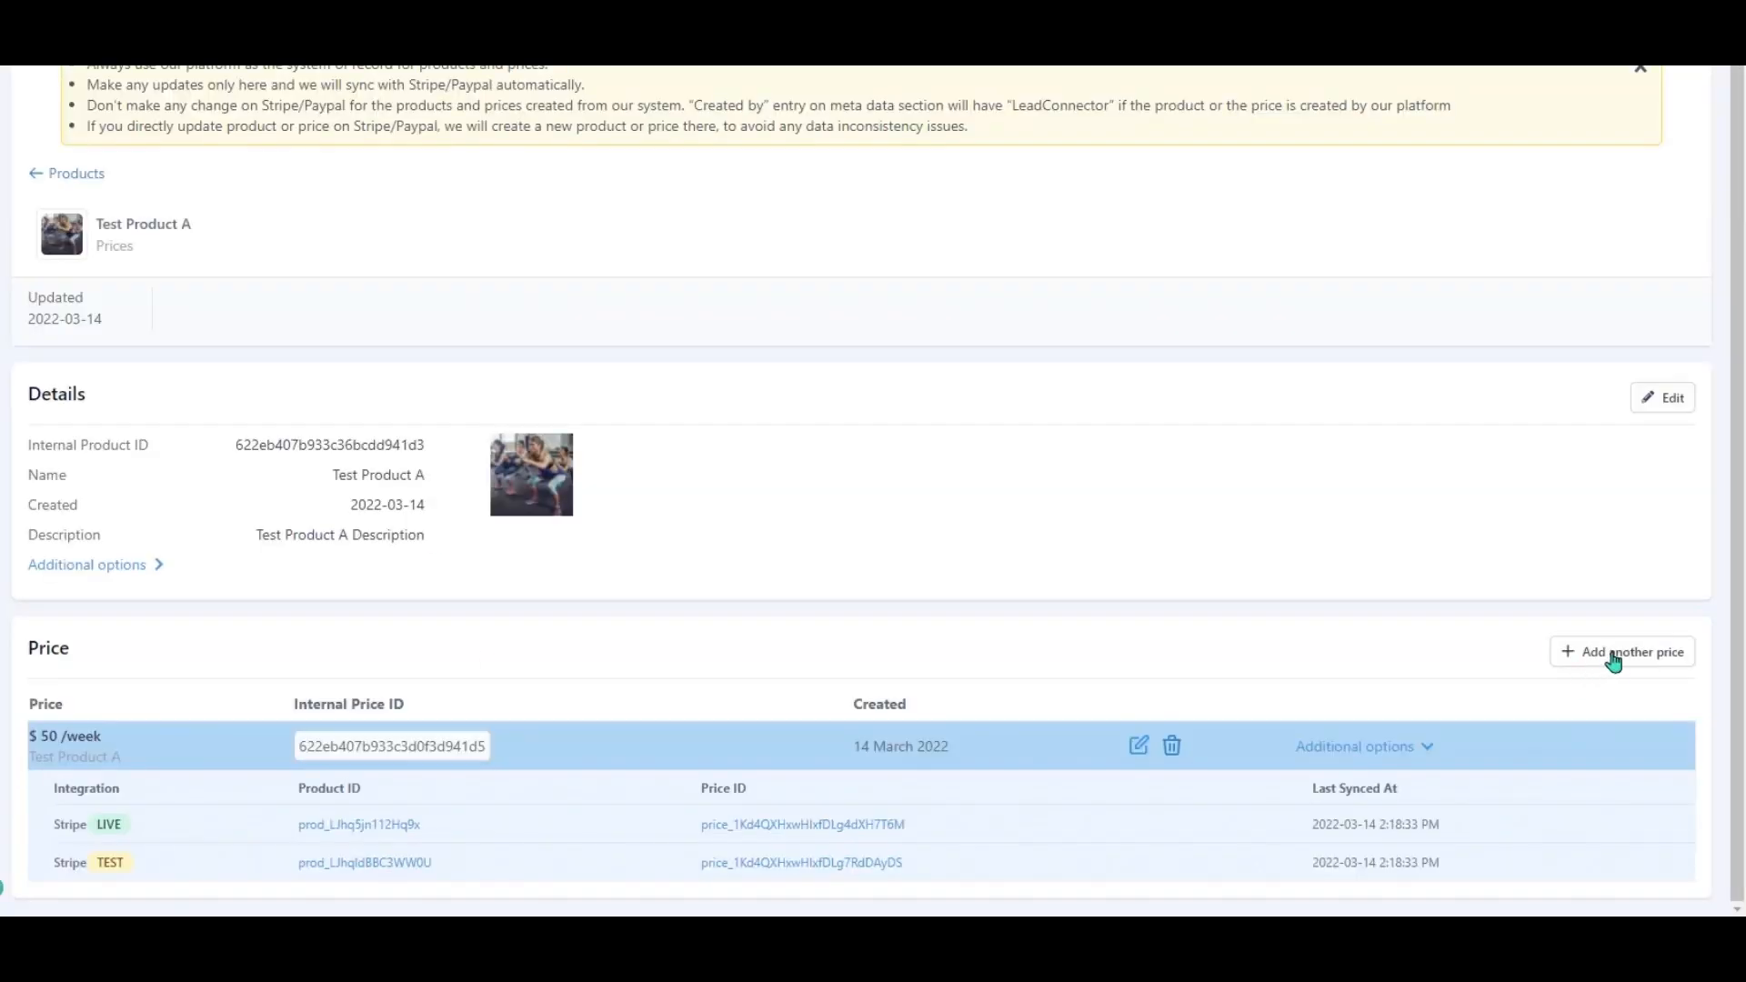
Start a second price named '$75 Option' with amount 75, set to recurring.
click(1611, 655)
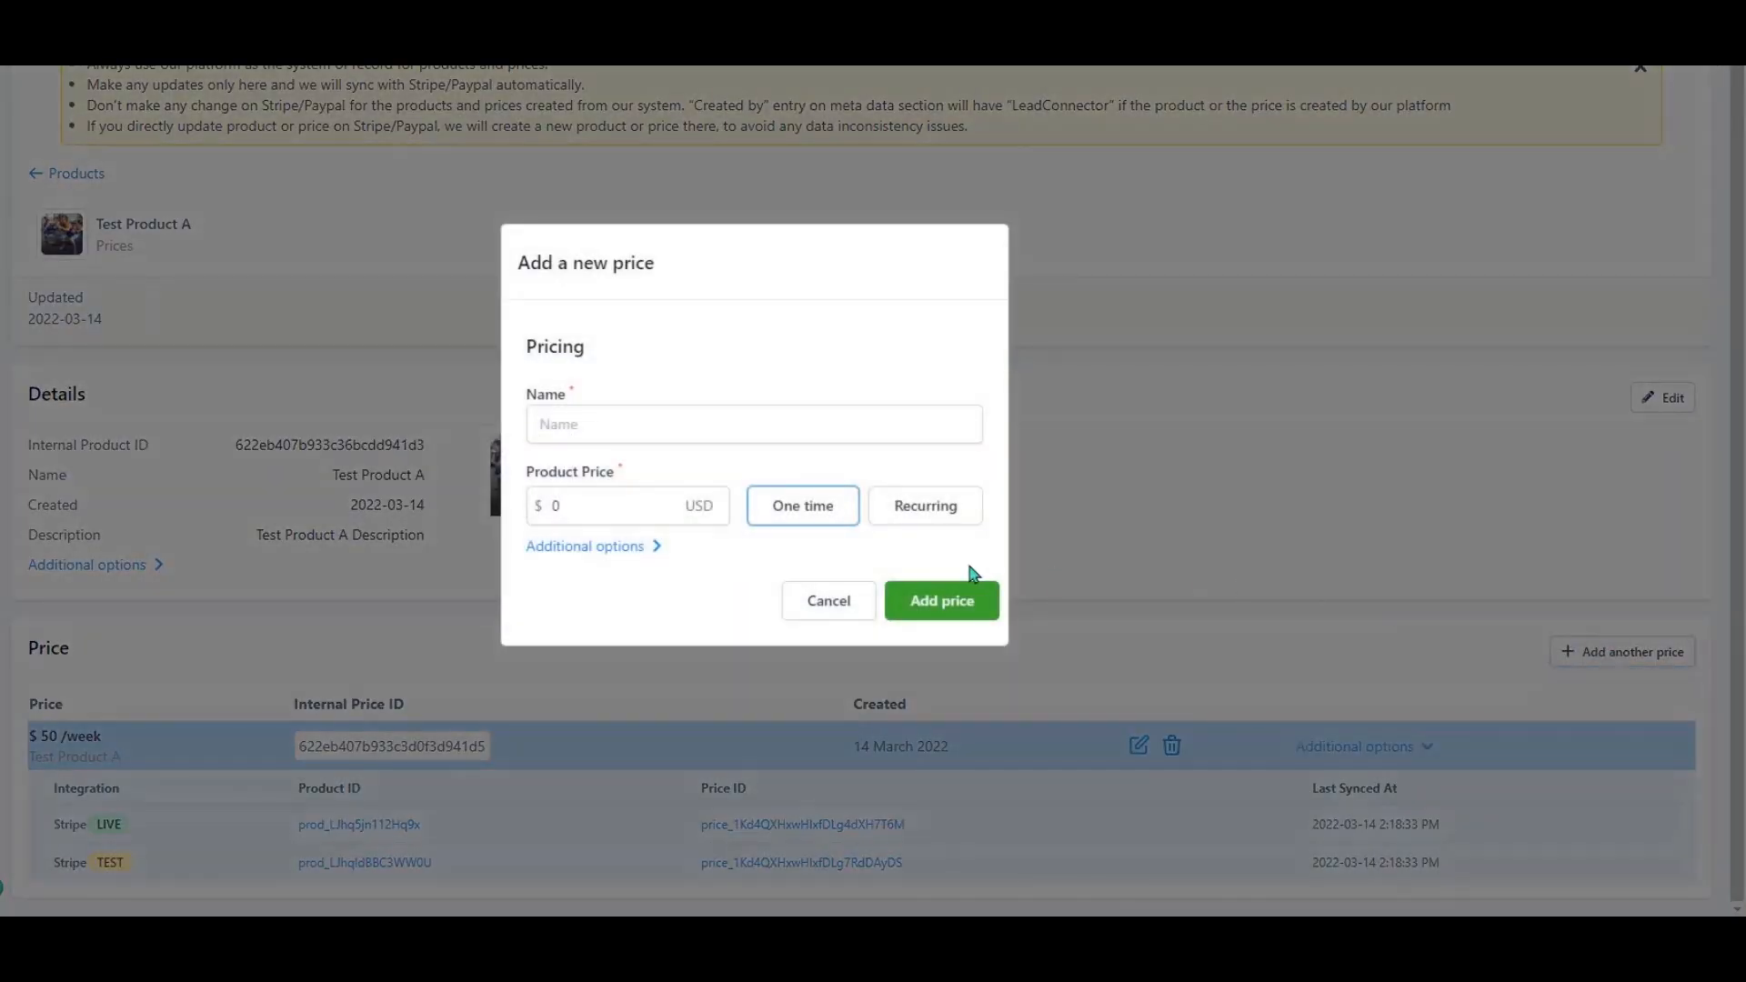
click(641, 546)
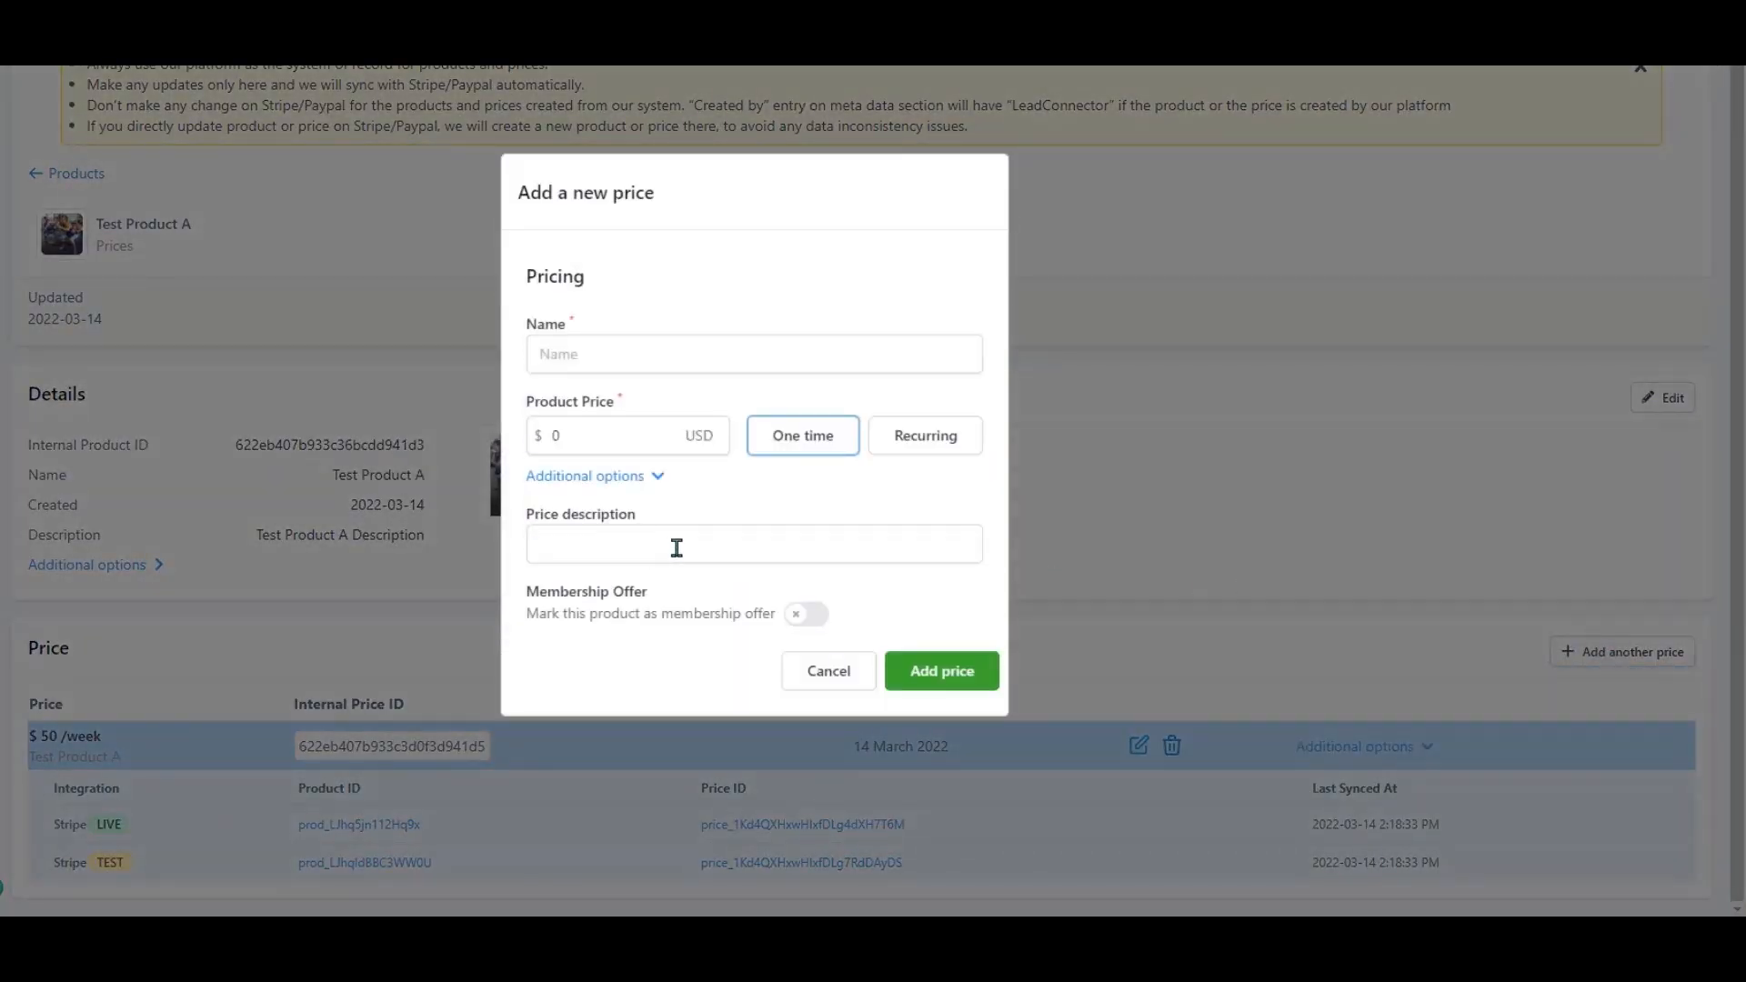
click(623, 351)
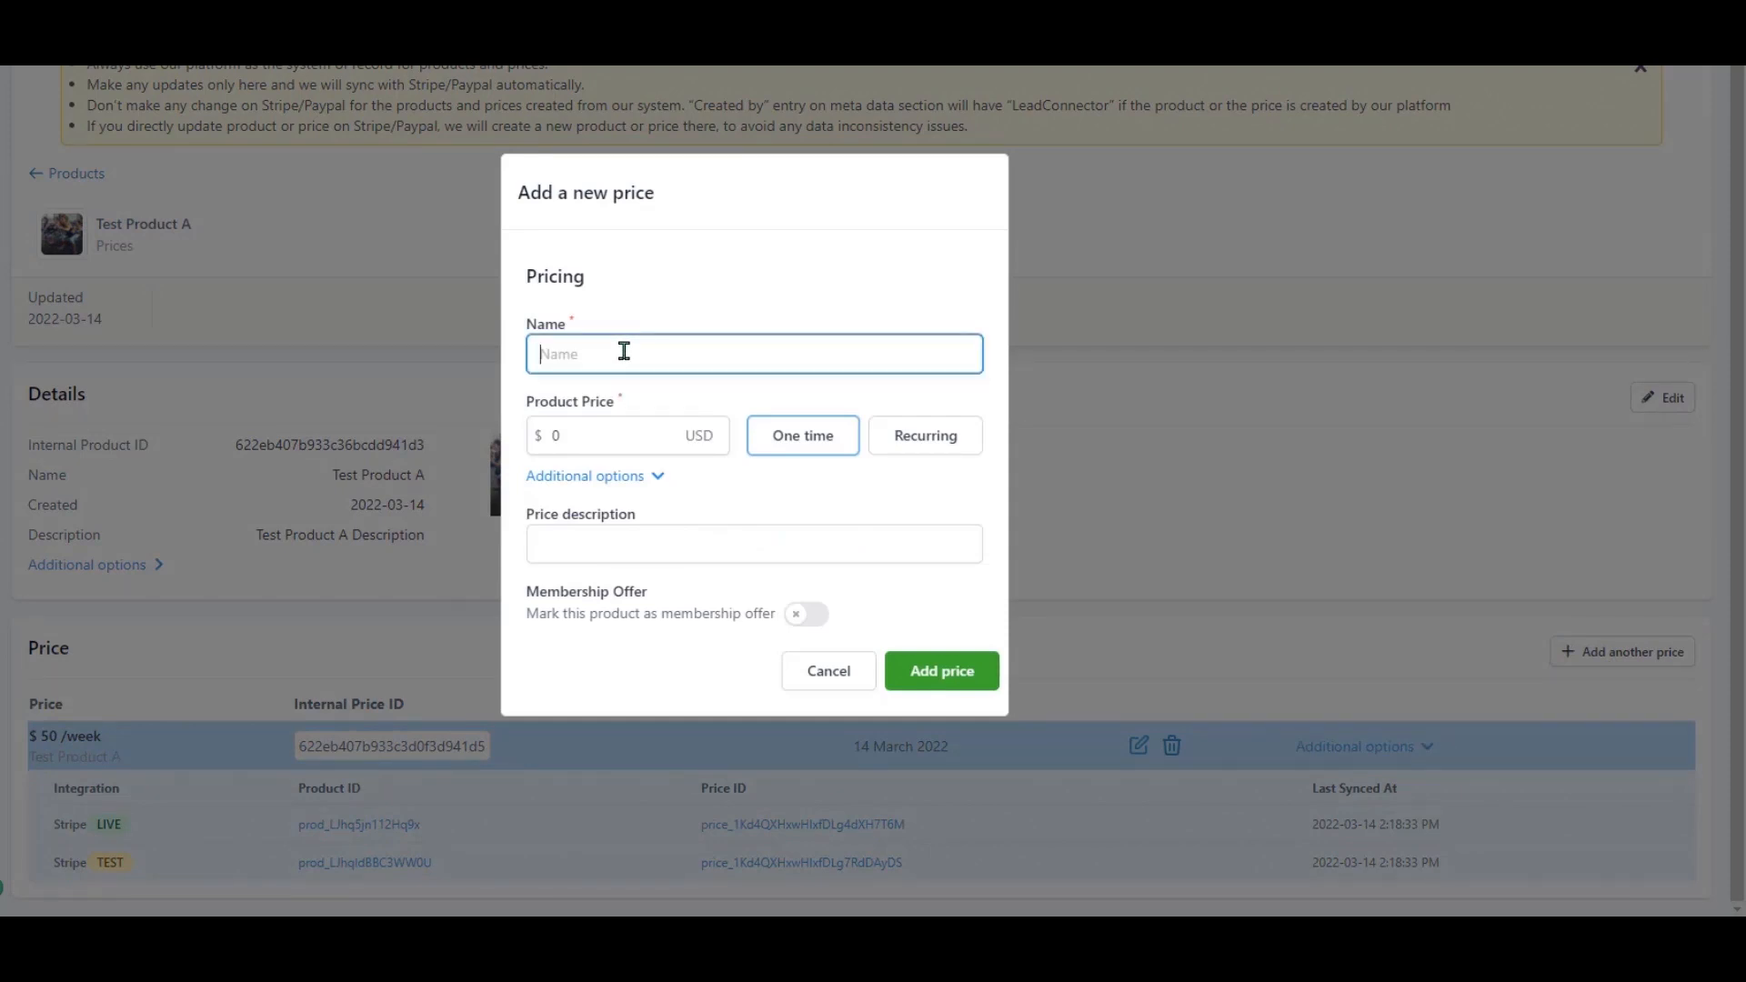
text(&)
key(BackSpace)
text($75 Option)
click(529, 434)
text(75)
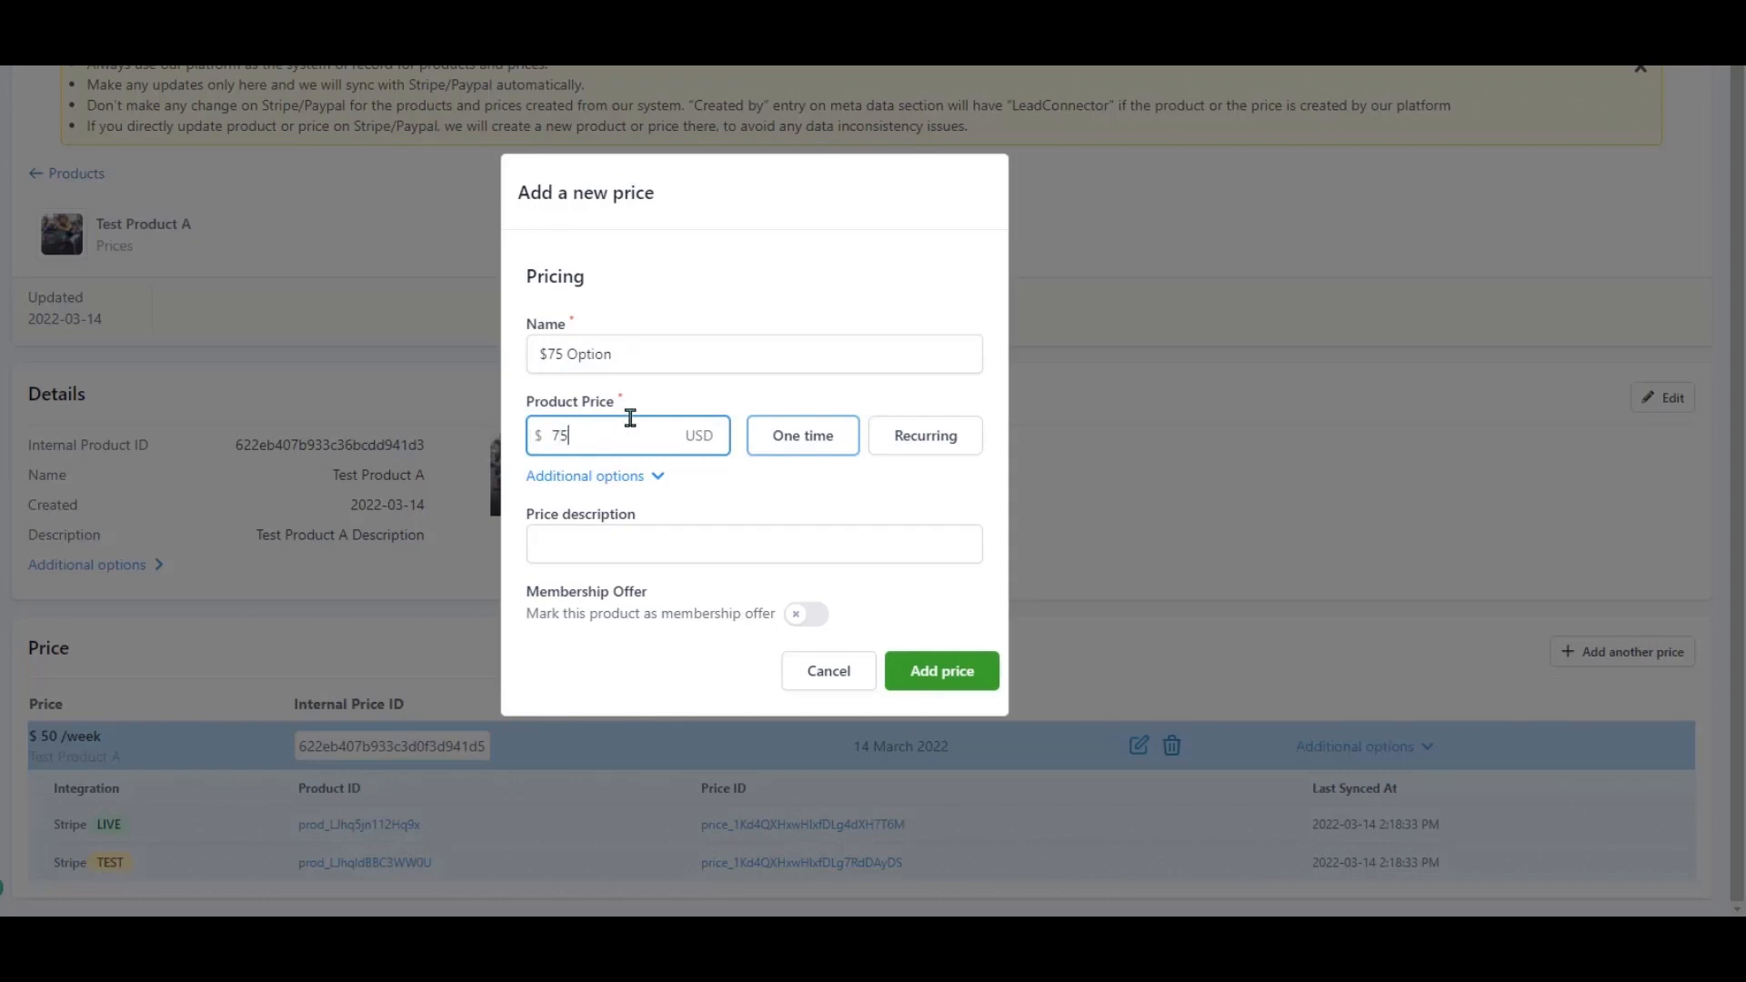
click(880, 443)
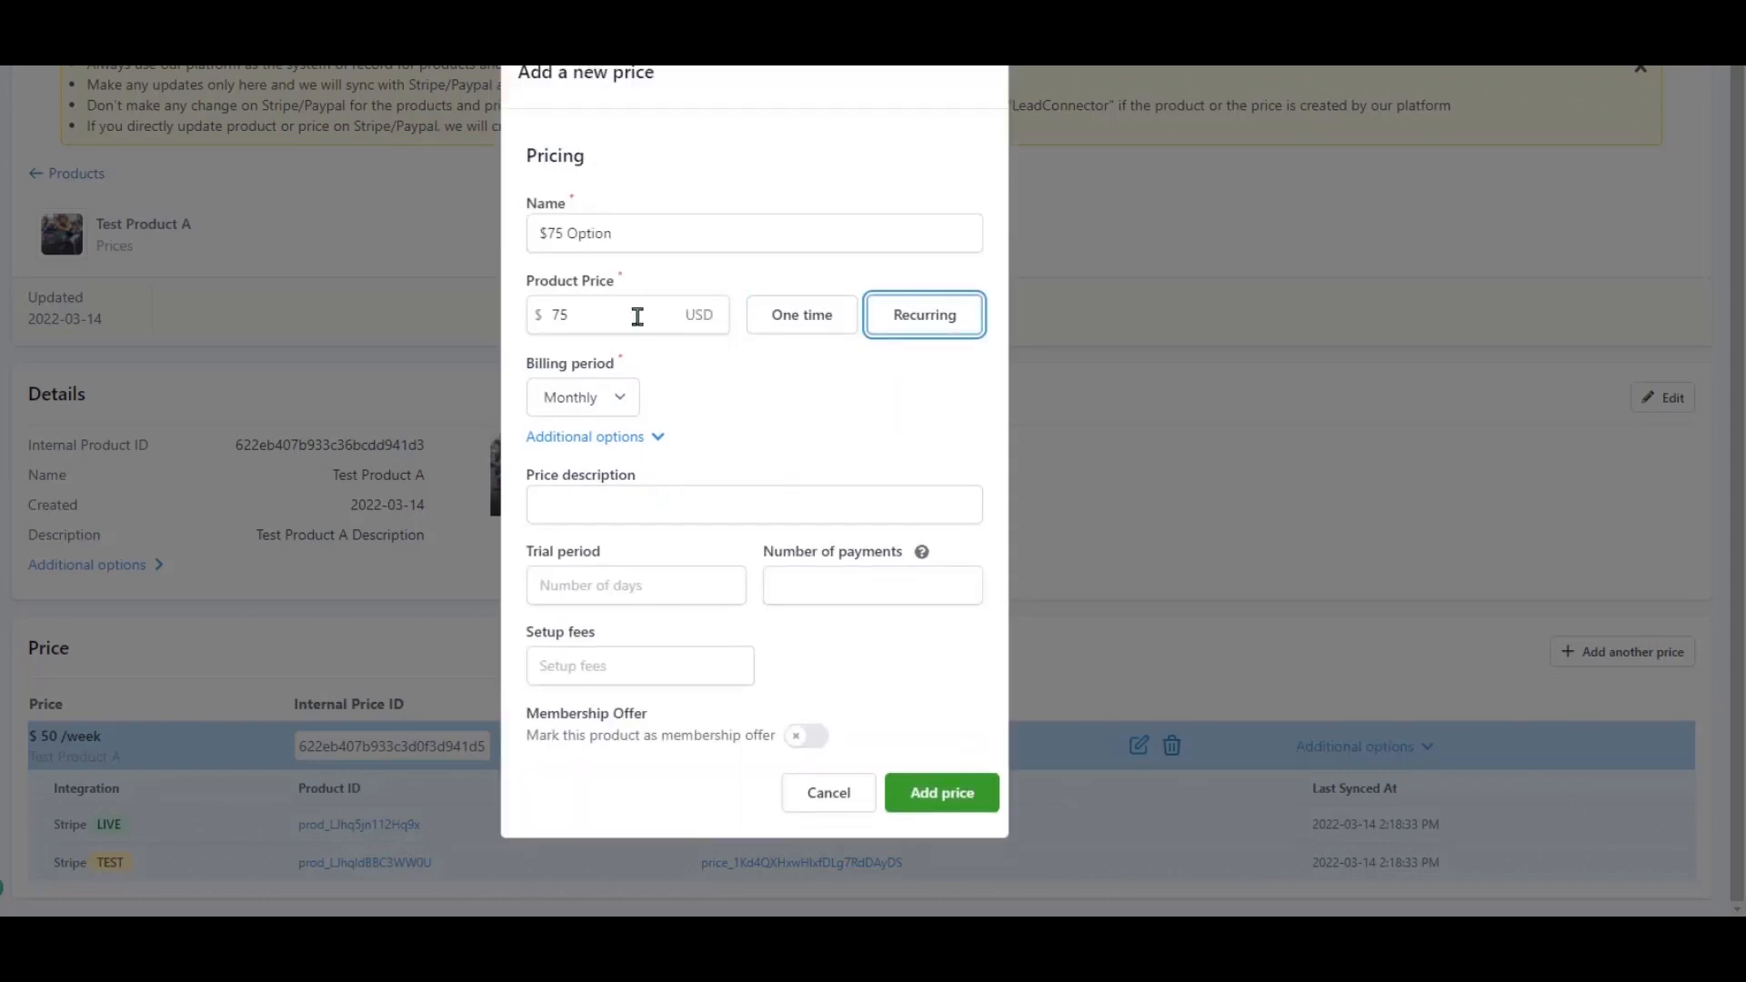
Use the name as its description, set trial period 7 and setup fee 200, and save the price.
drag(624, 234, 485, 240)
key(ctrl+c)
click(635, 507)
key(ctrl+v)
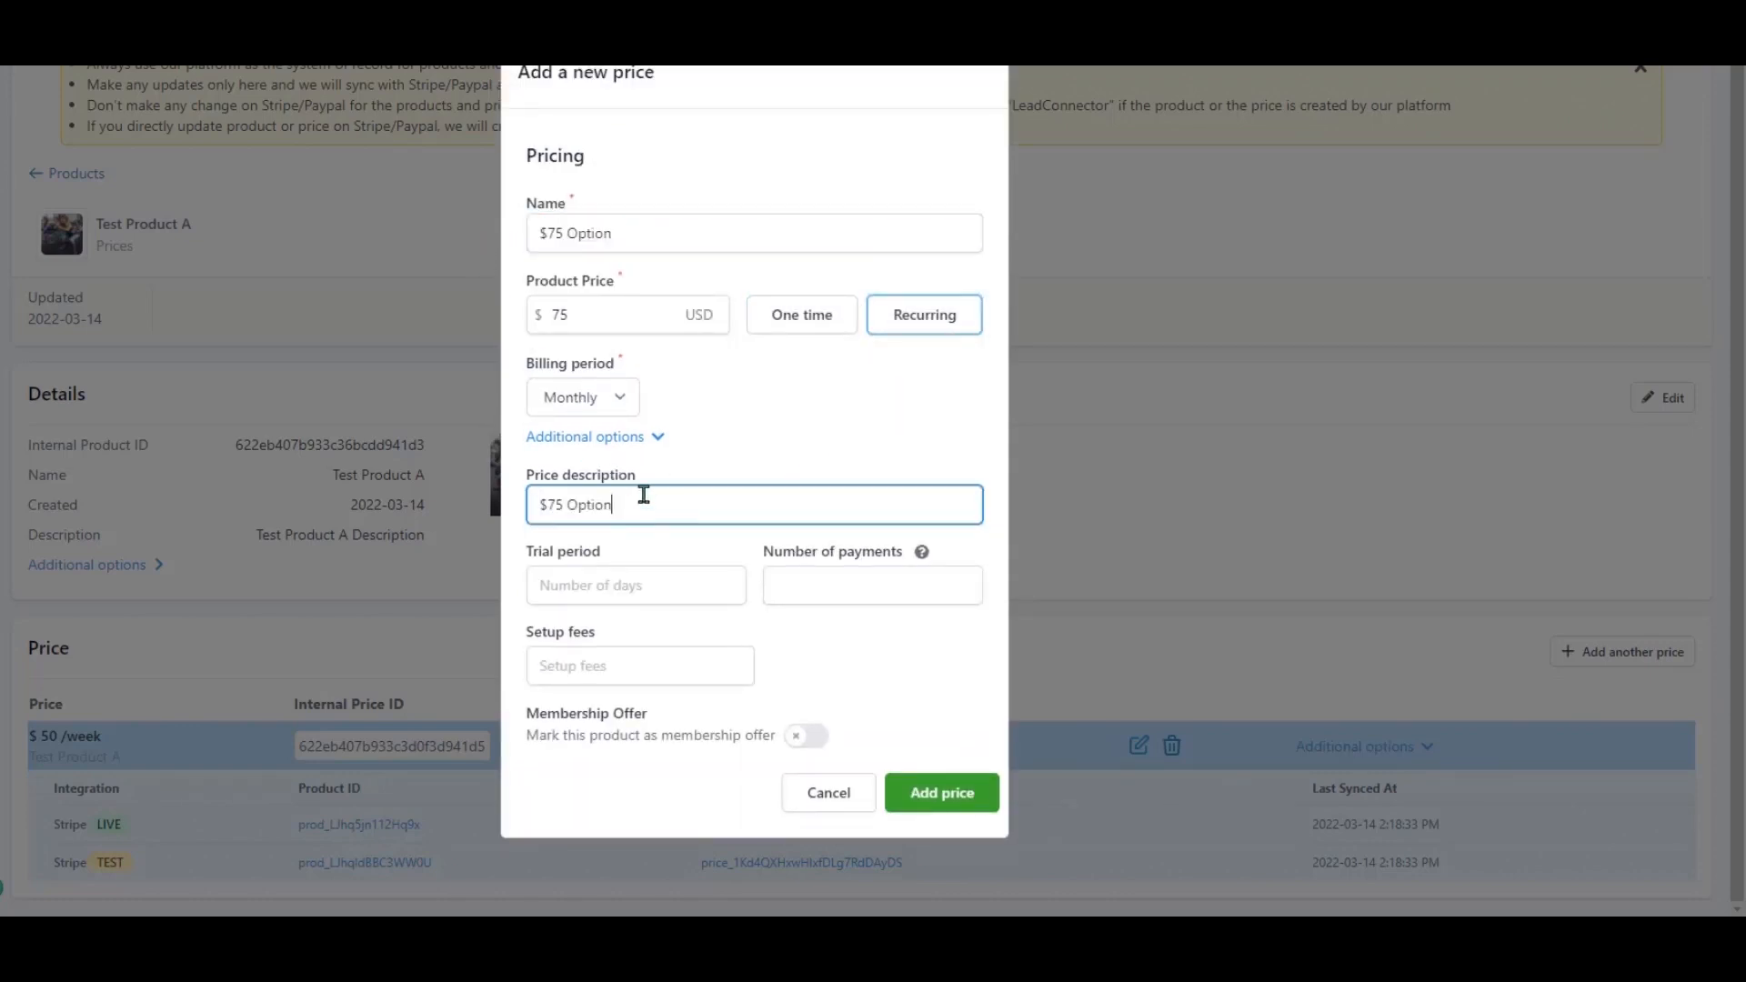
click(670, 585)
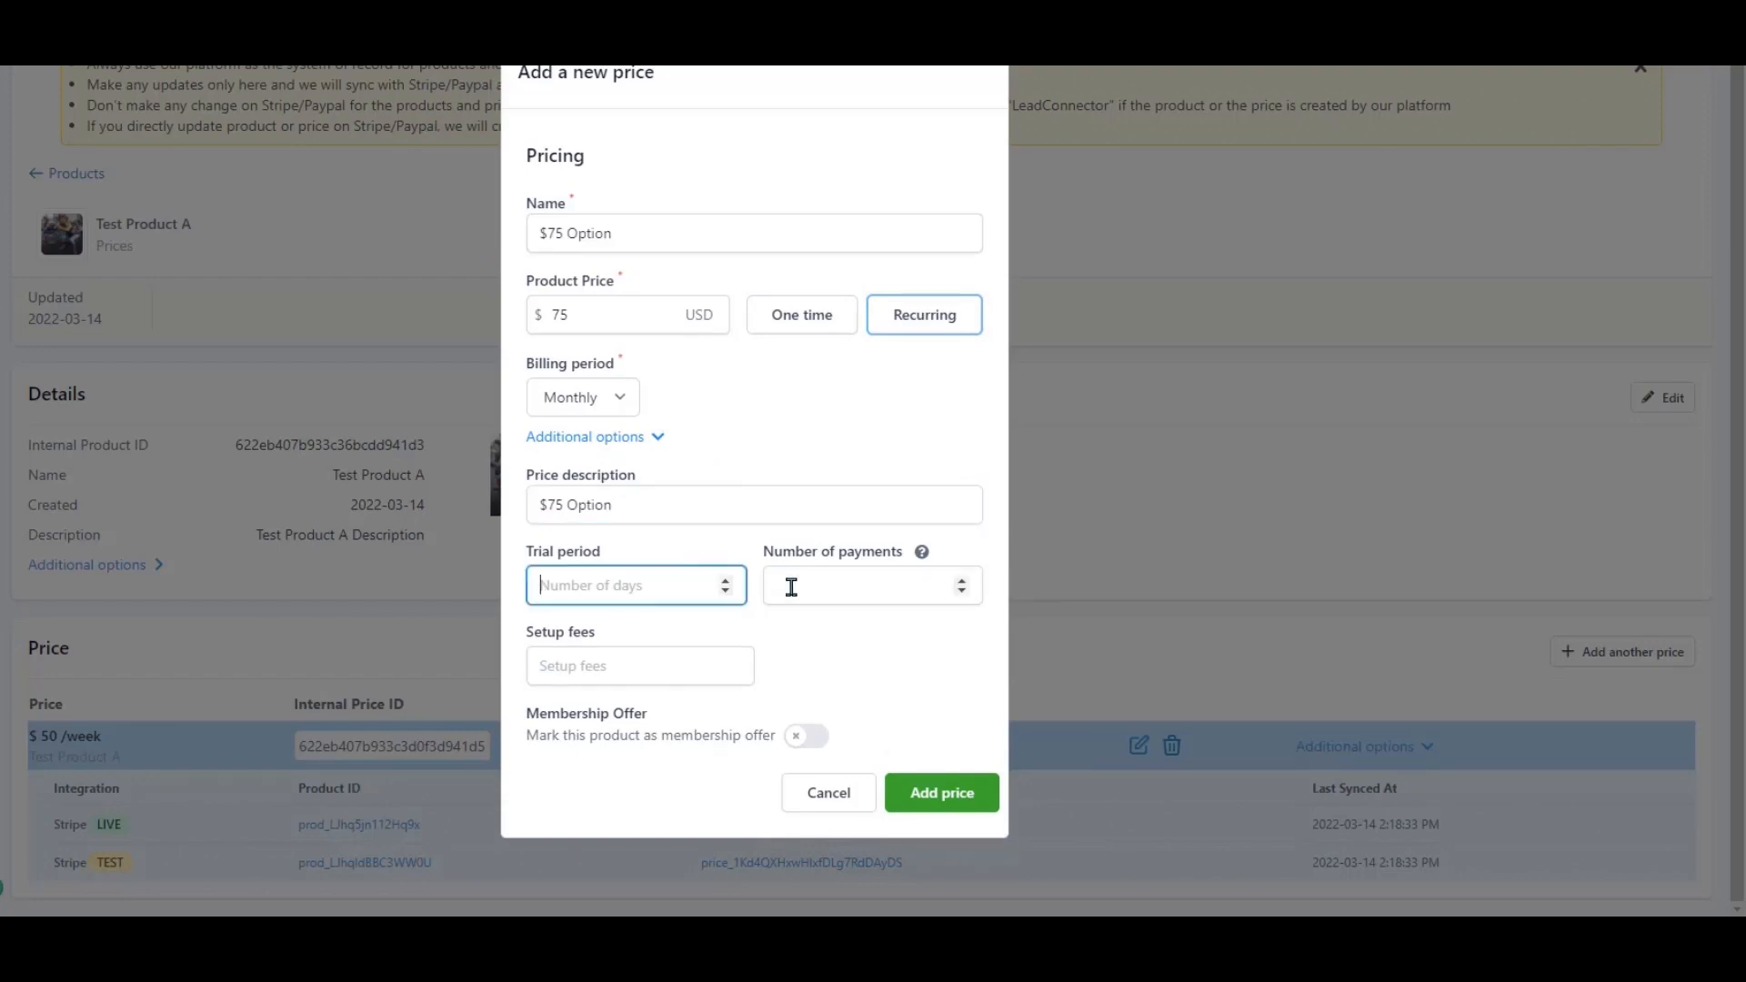
text(7)
click(801, 595)
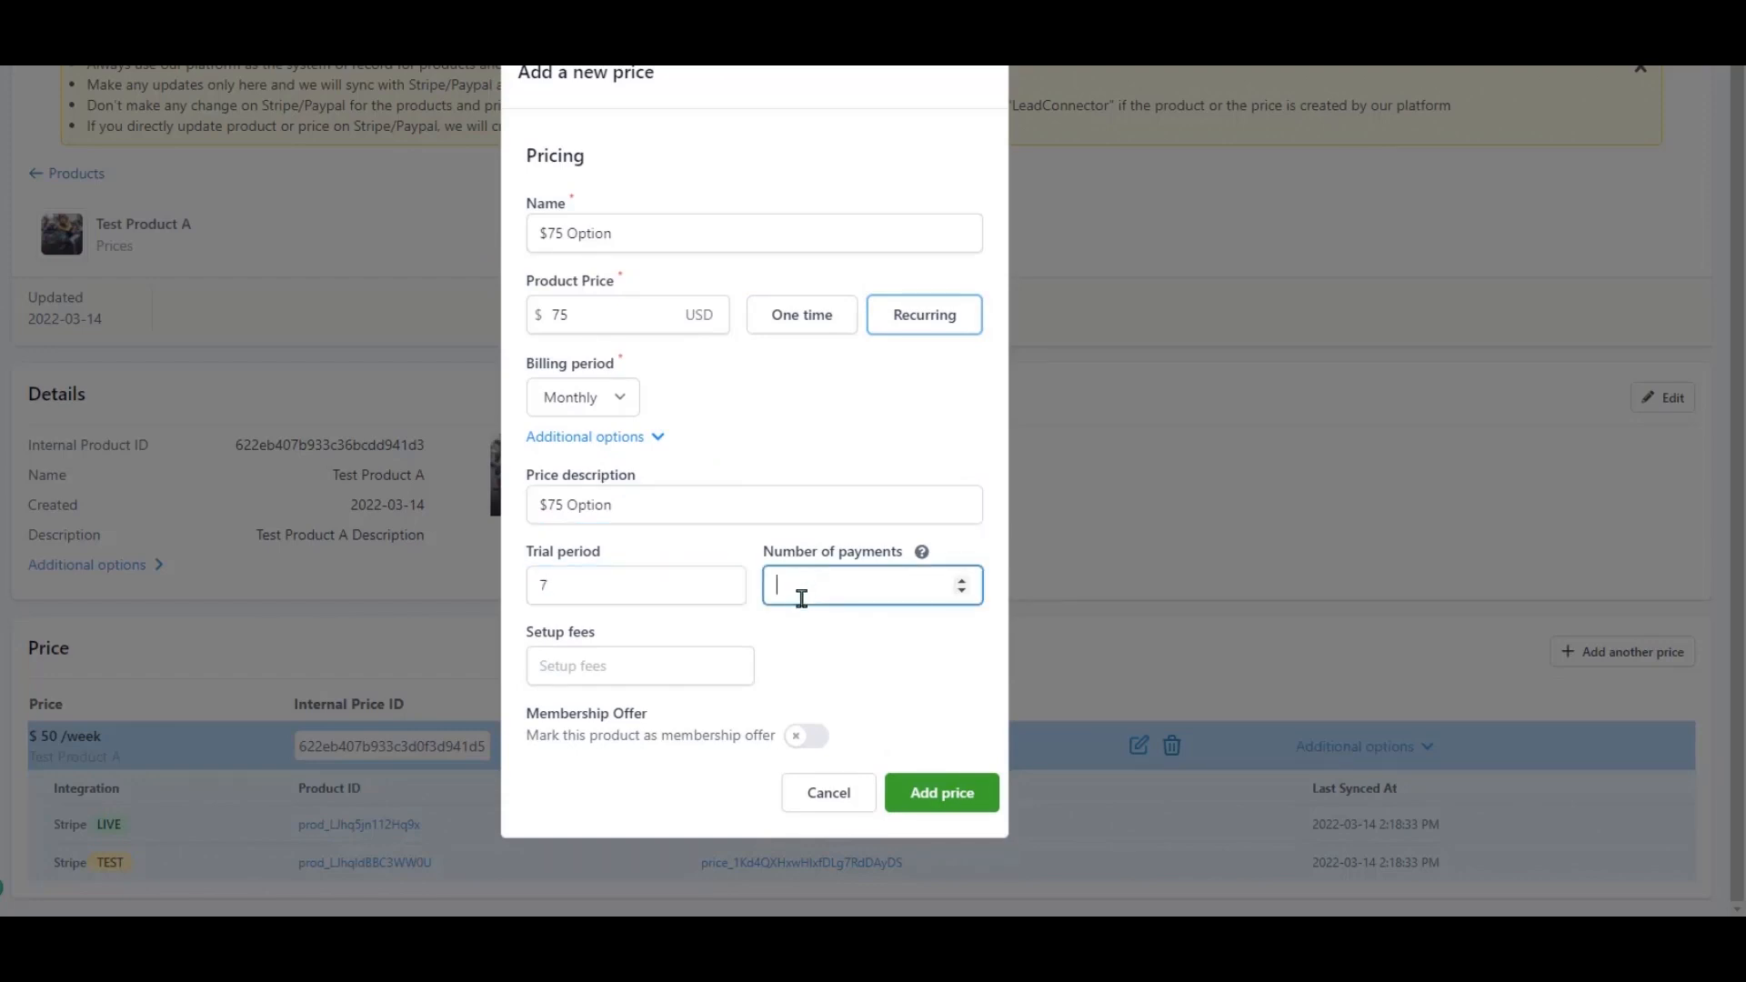
click(647, 656)
text(200)
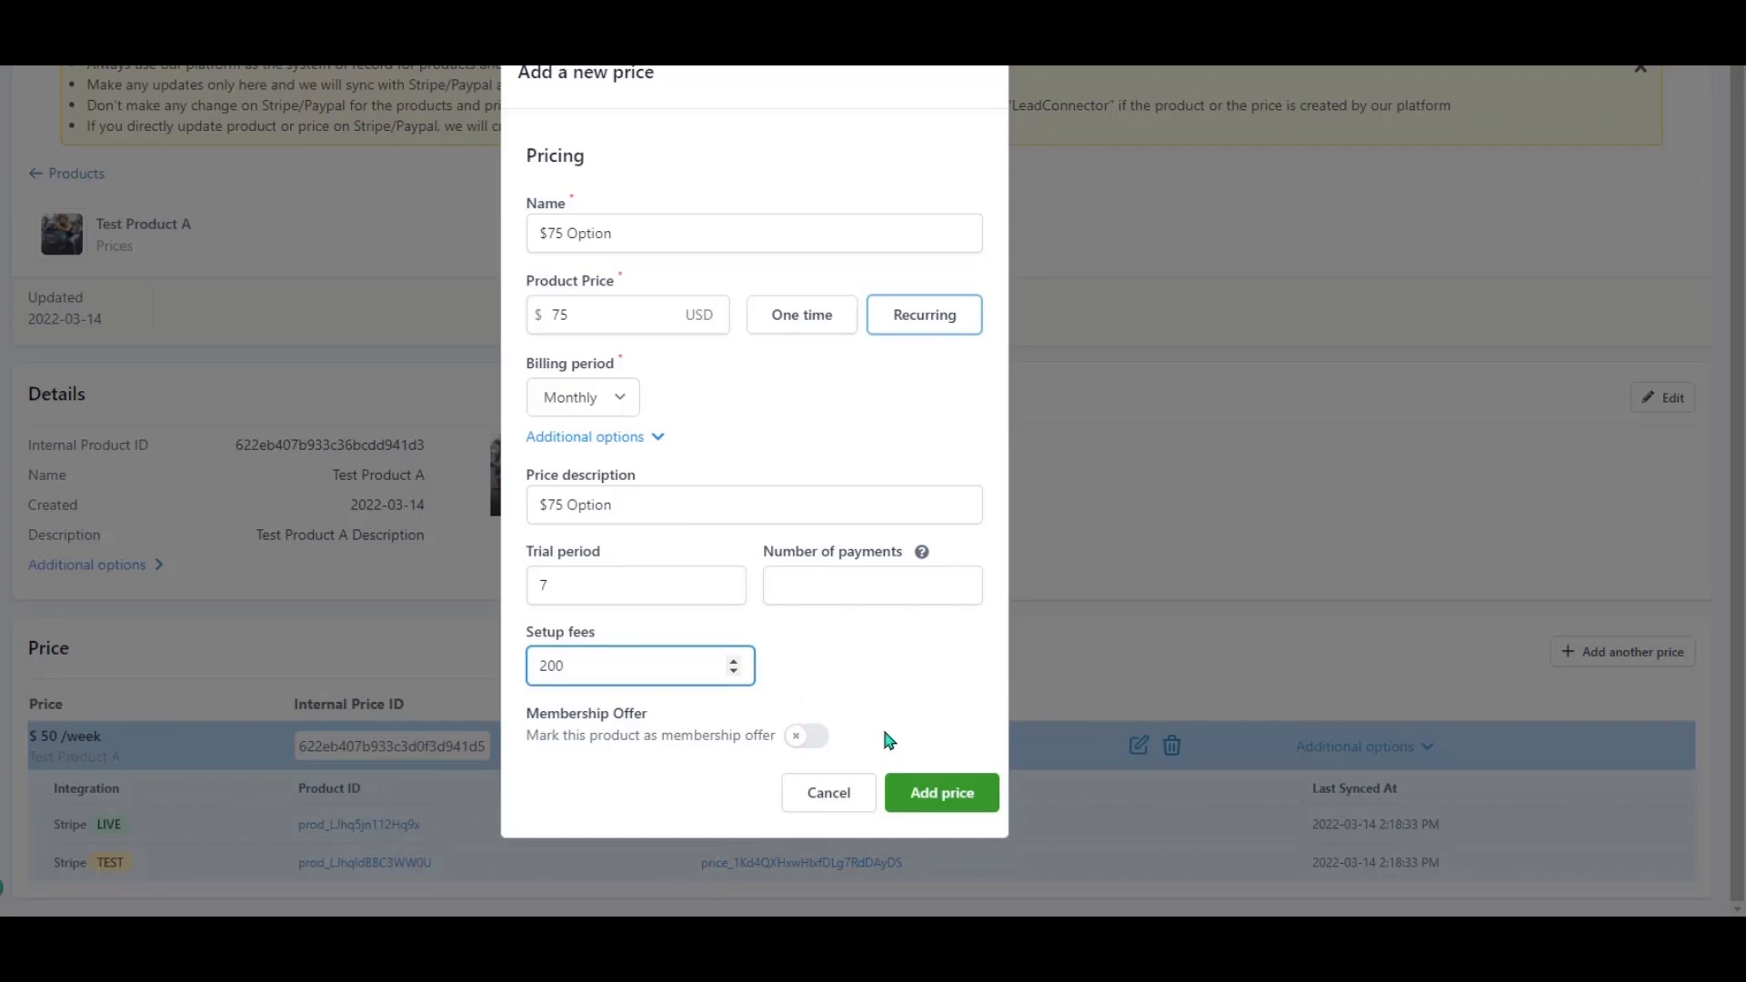
click(806, 736)
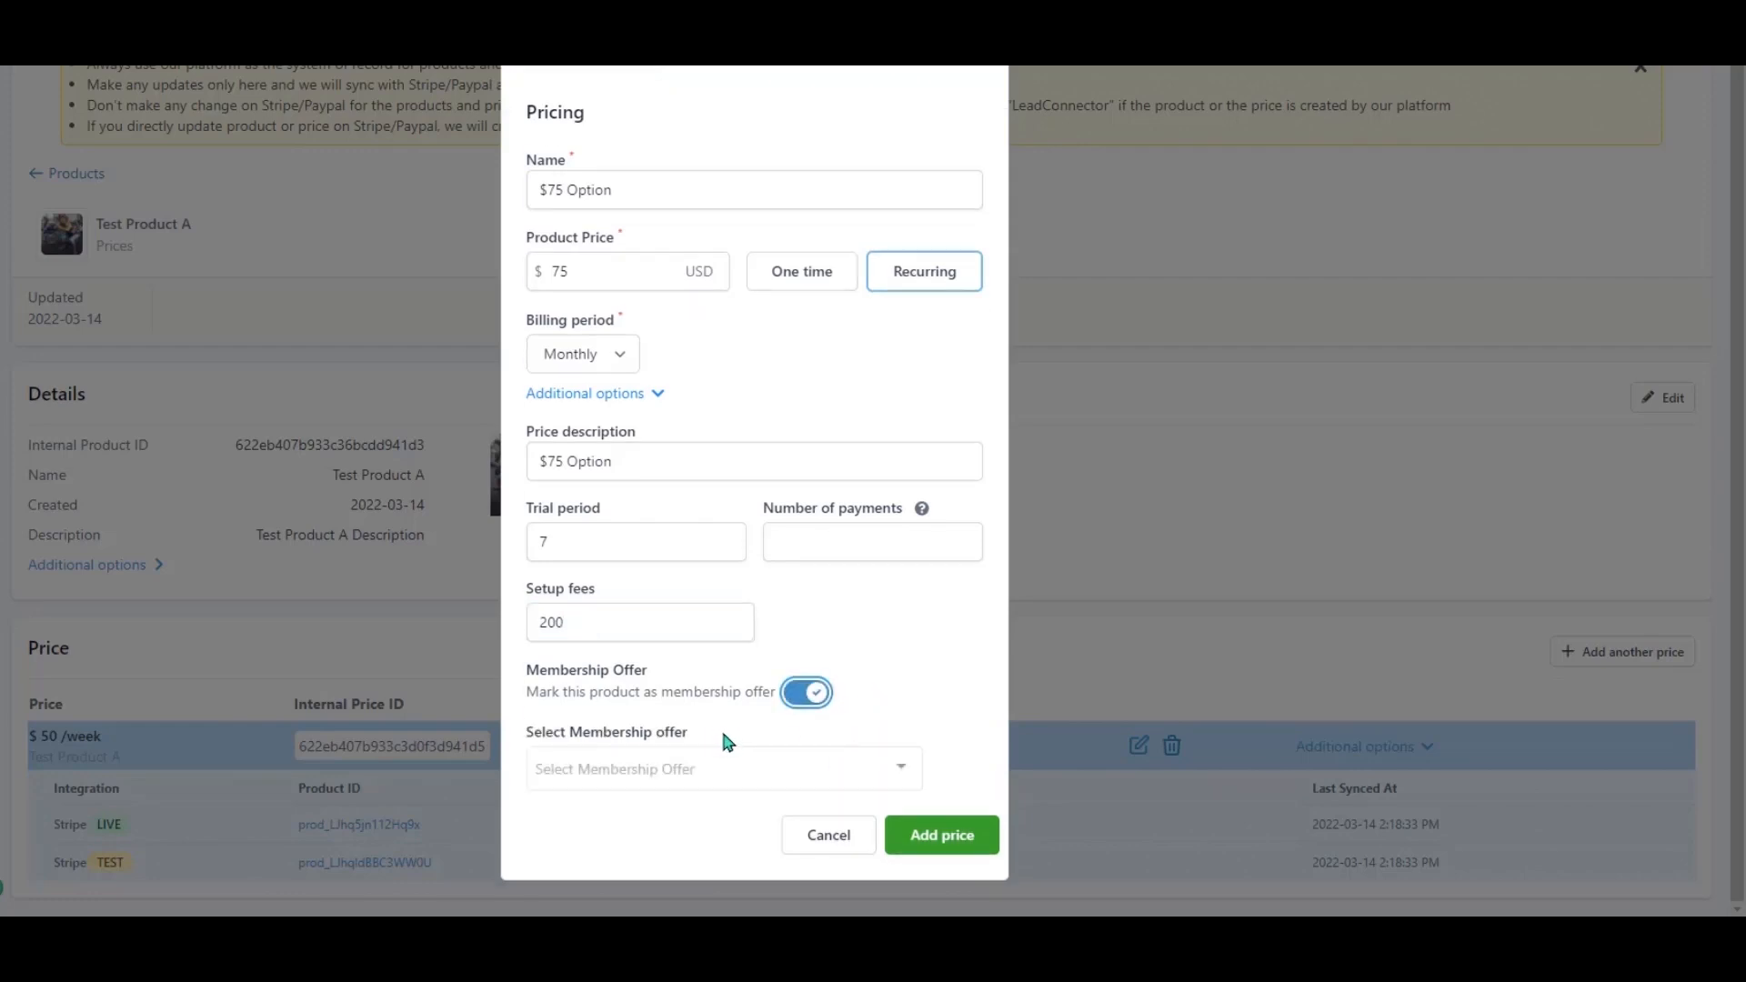
click(806, 693)
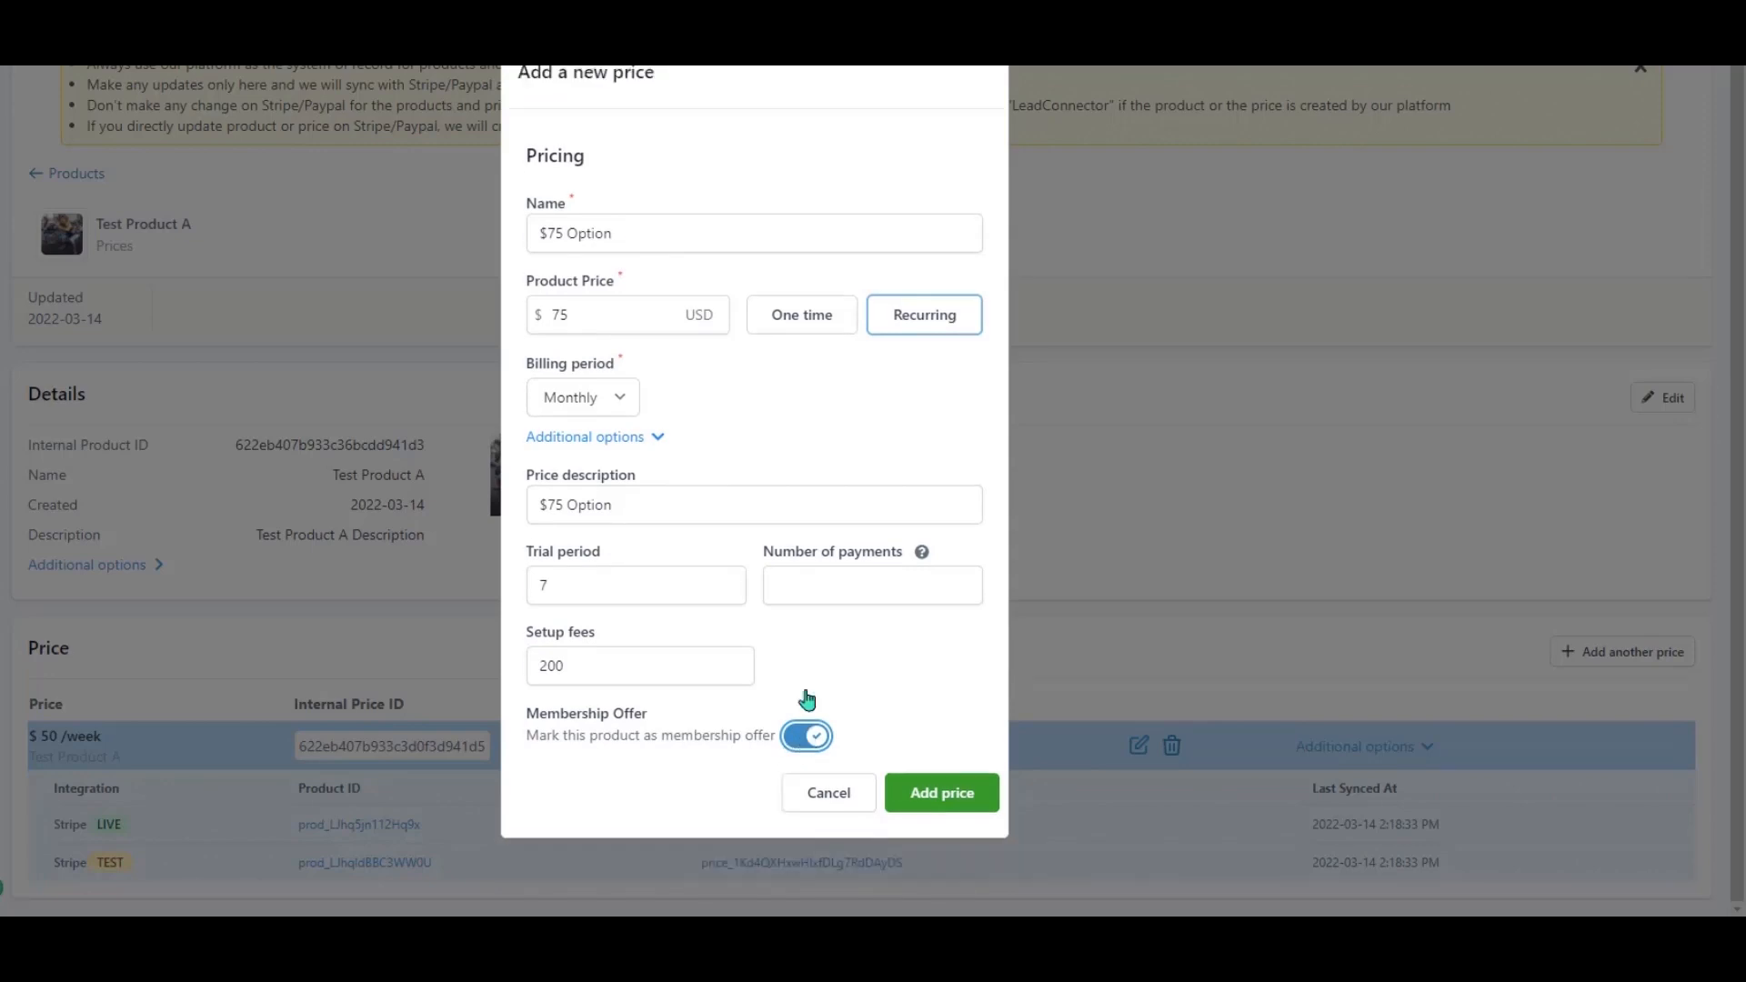
click(942, 795)
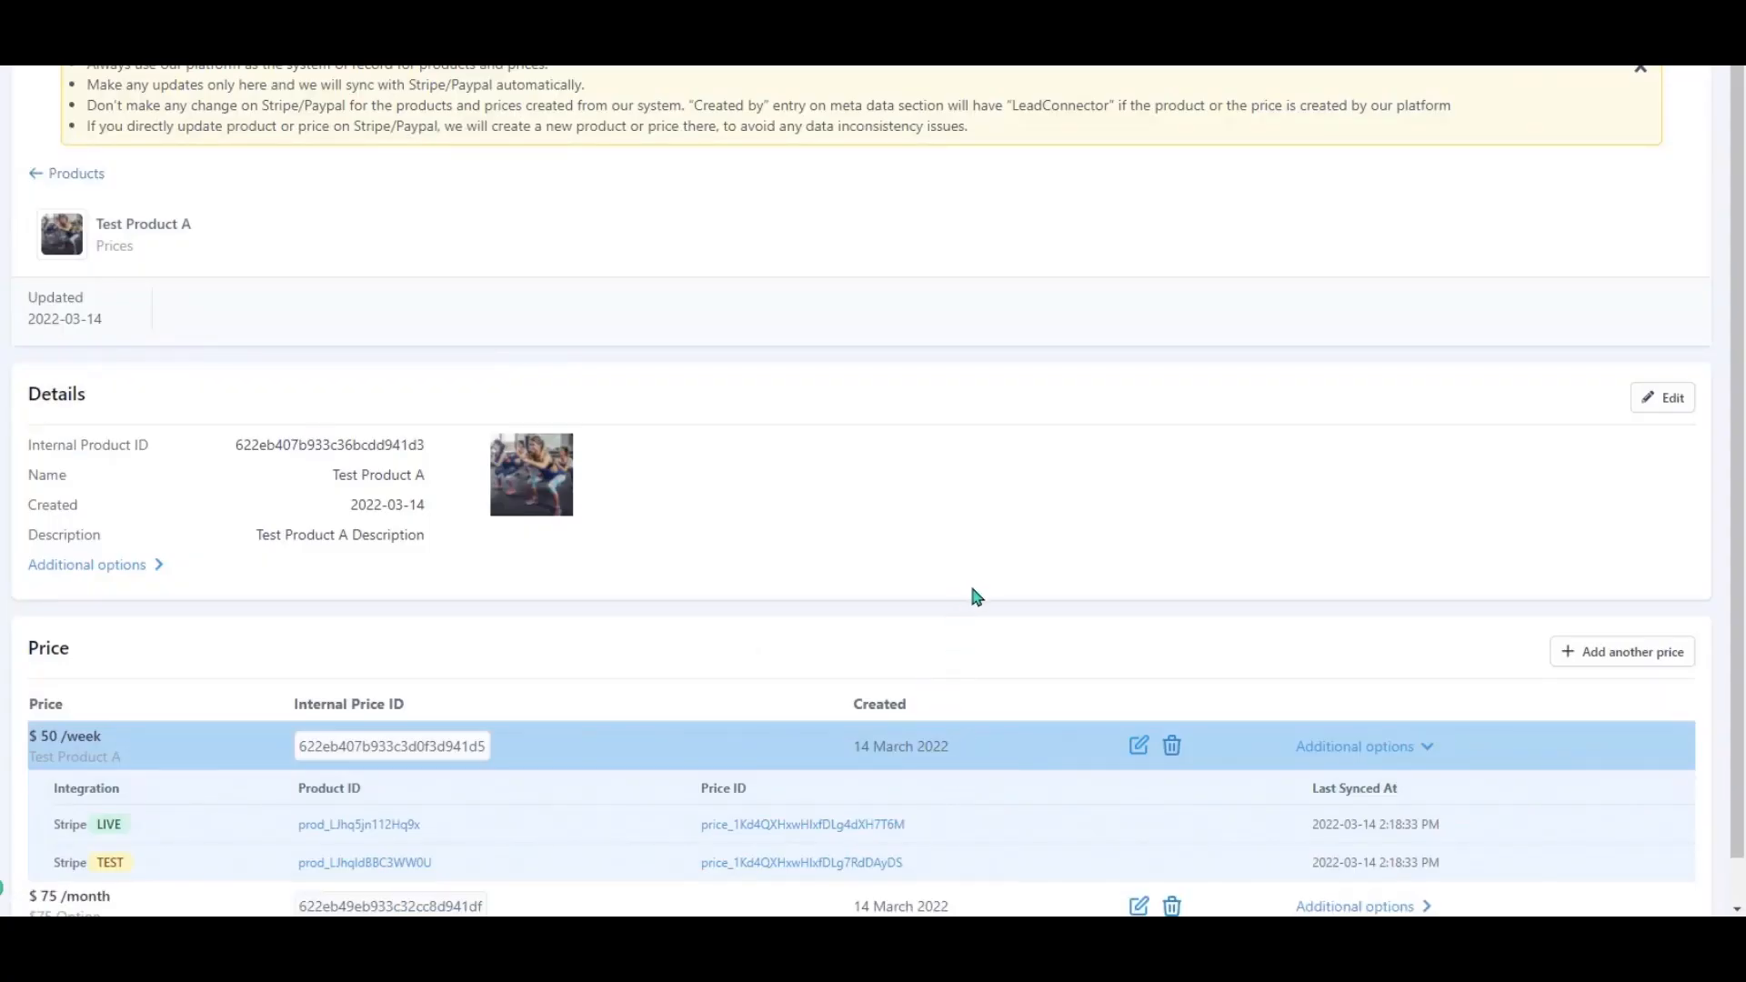
Check the new $75/month price row, then return to Products and begin another new product.
scroll(969, 586, down, 1)
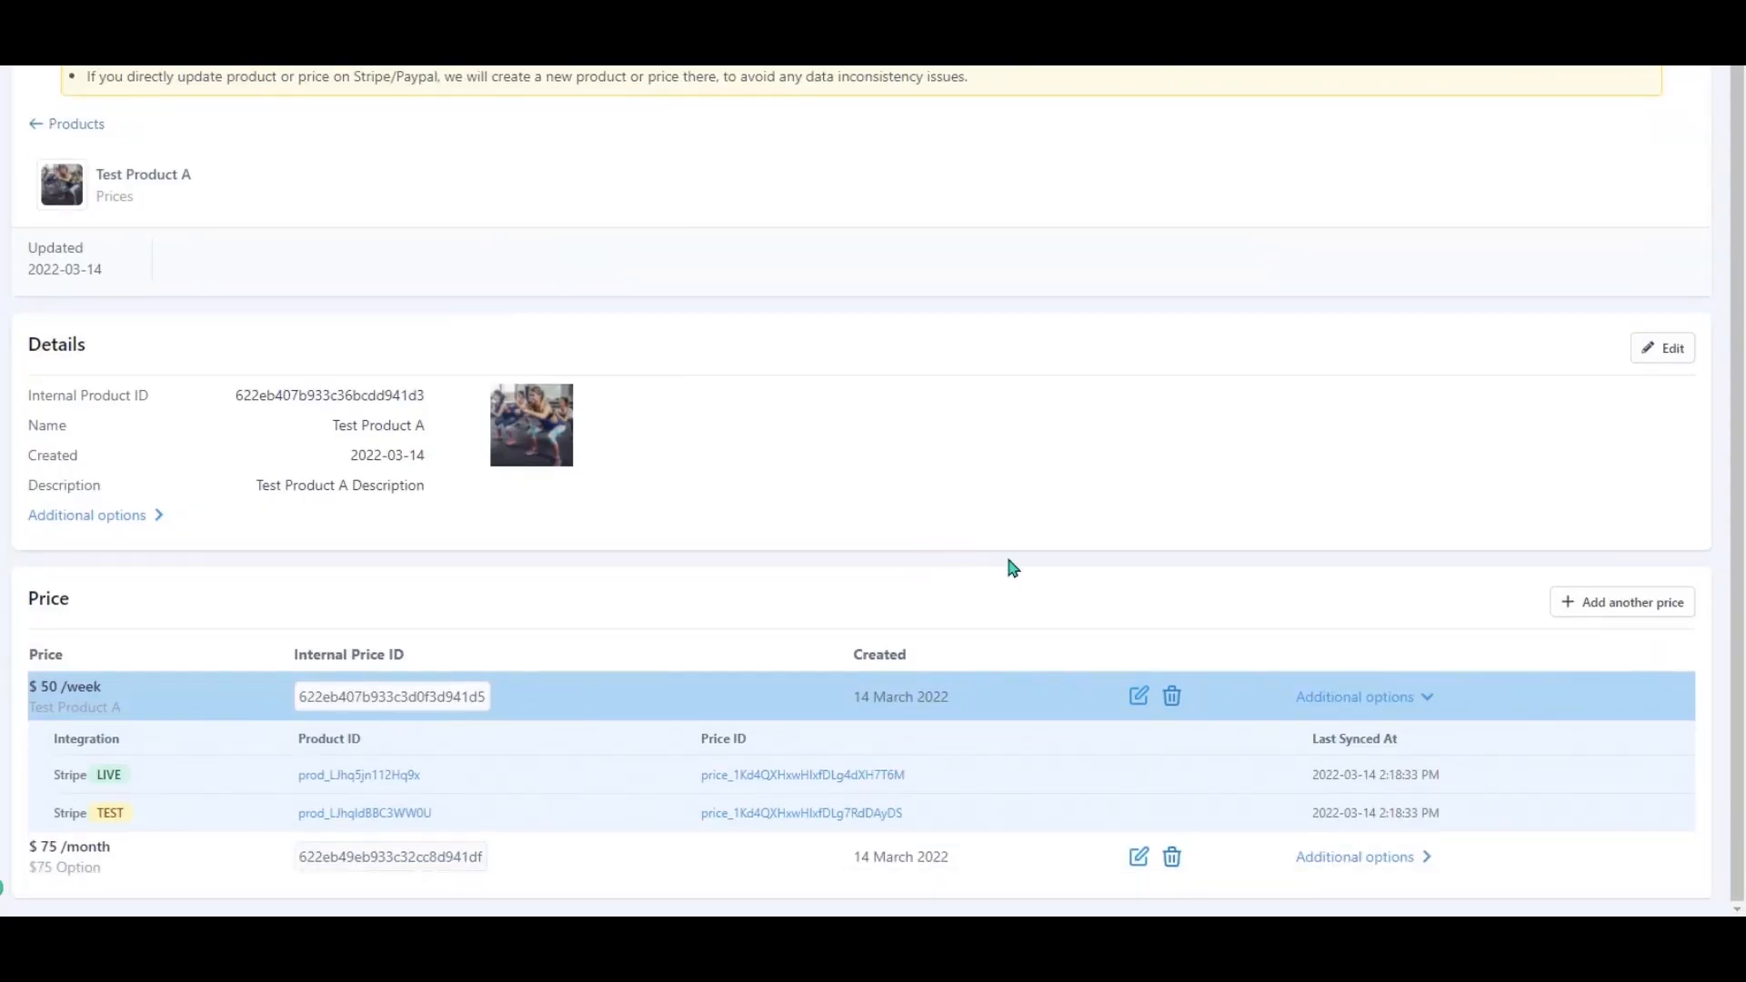
scroll(612, 353, up, 2)
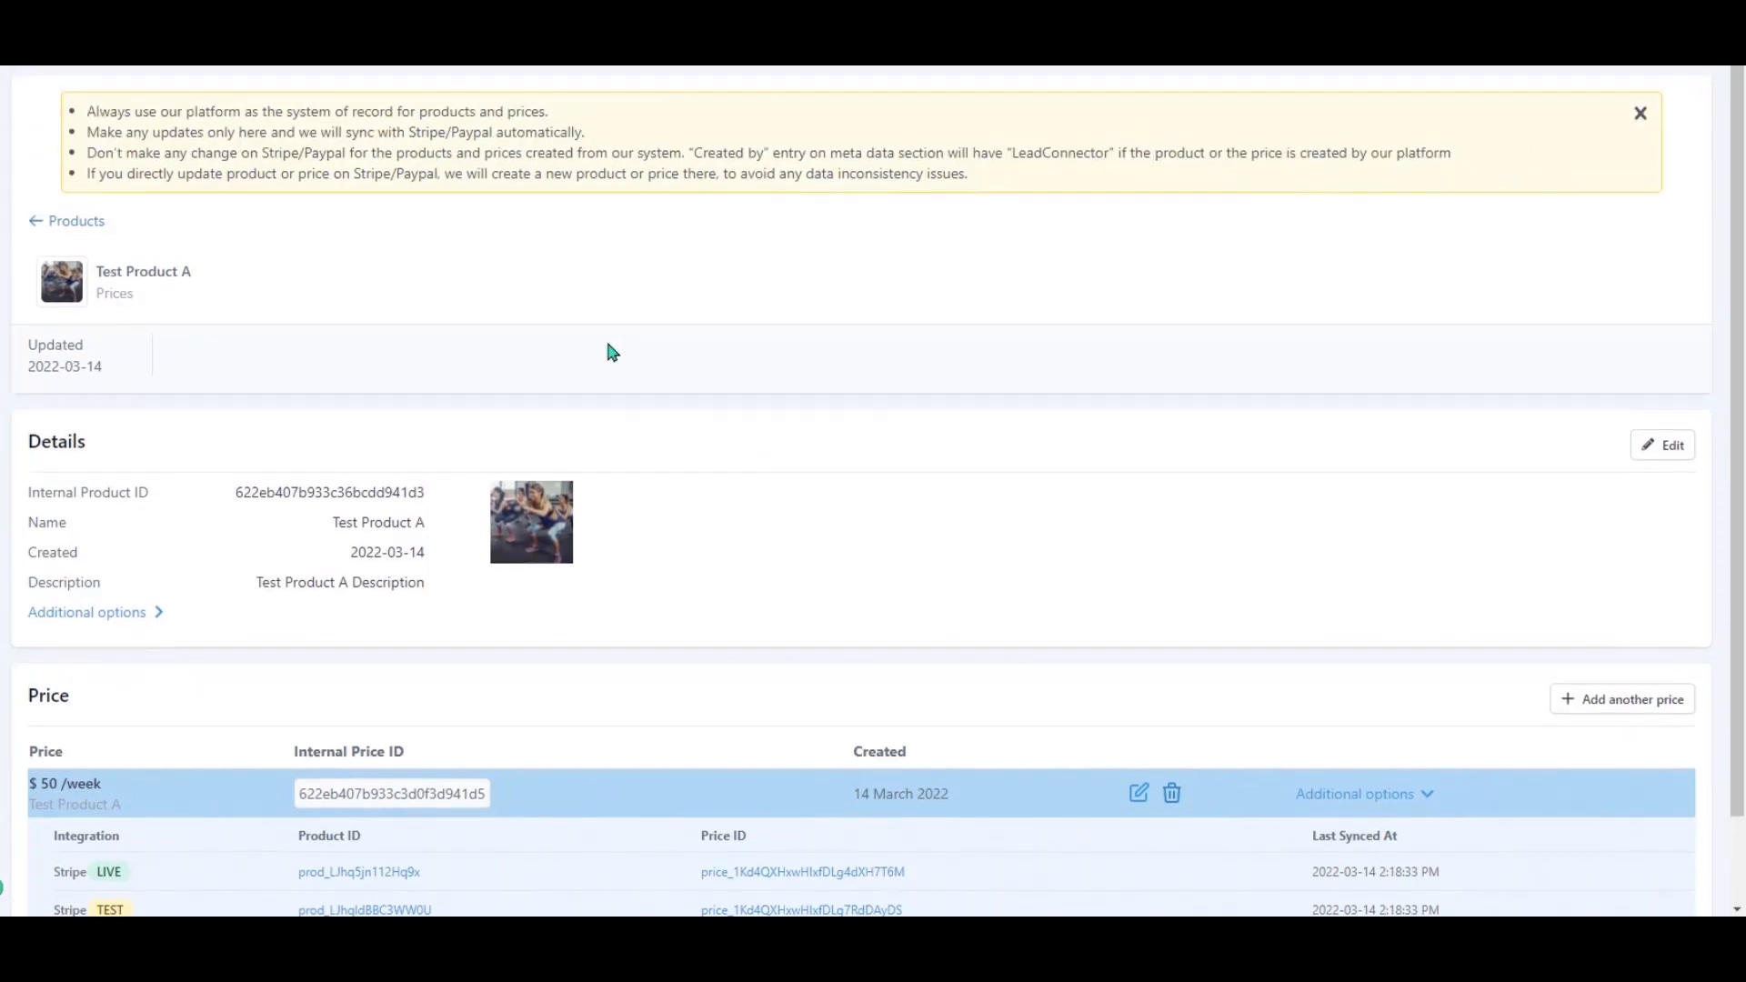
click(37, 222)
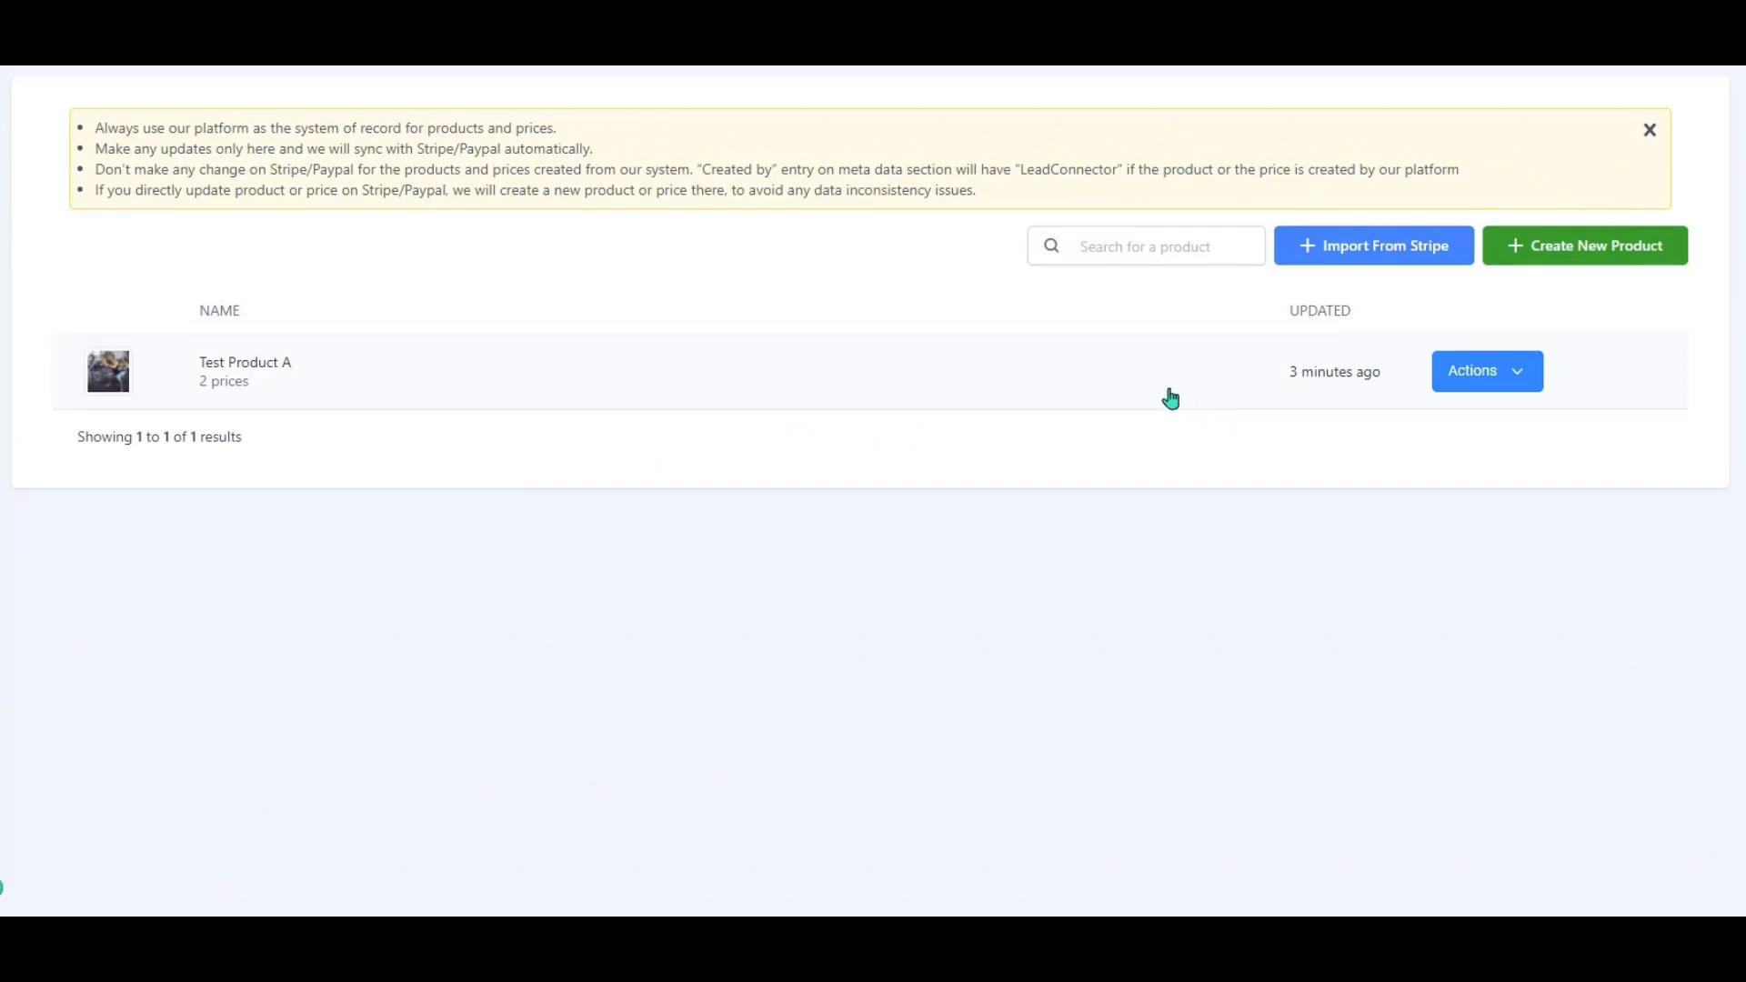
click(1562, 247)
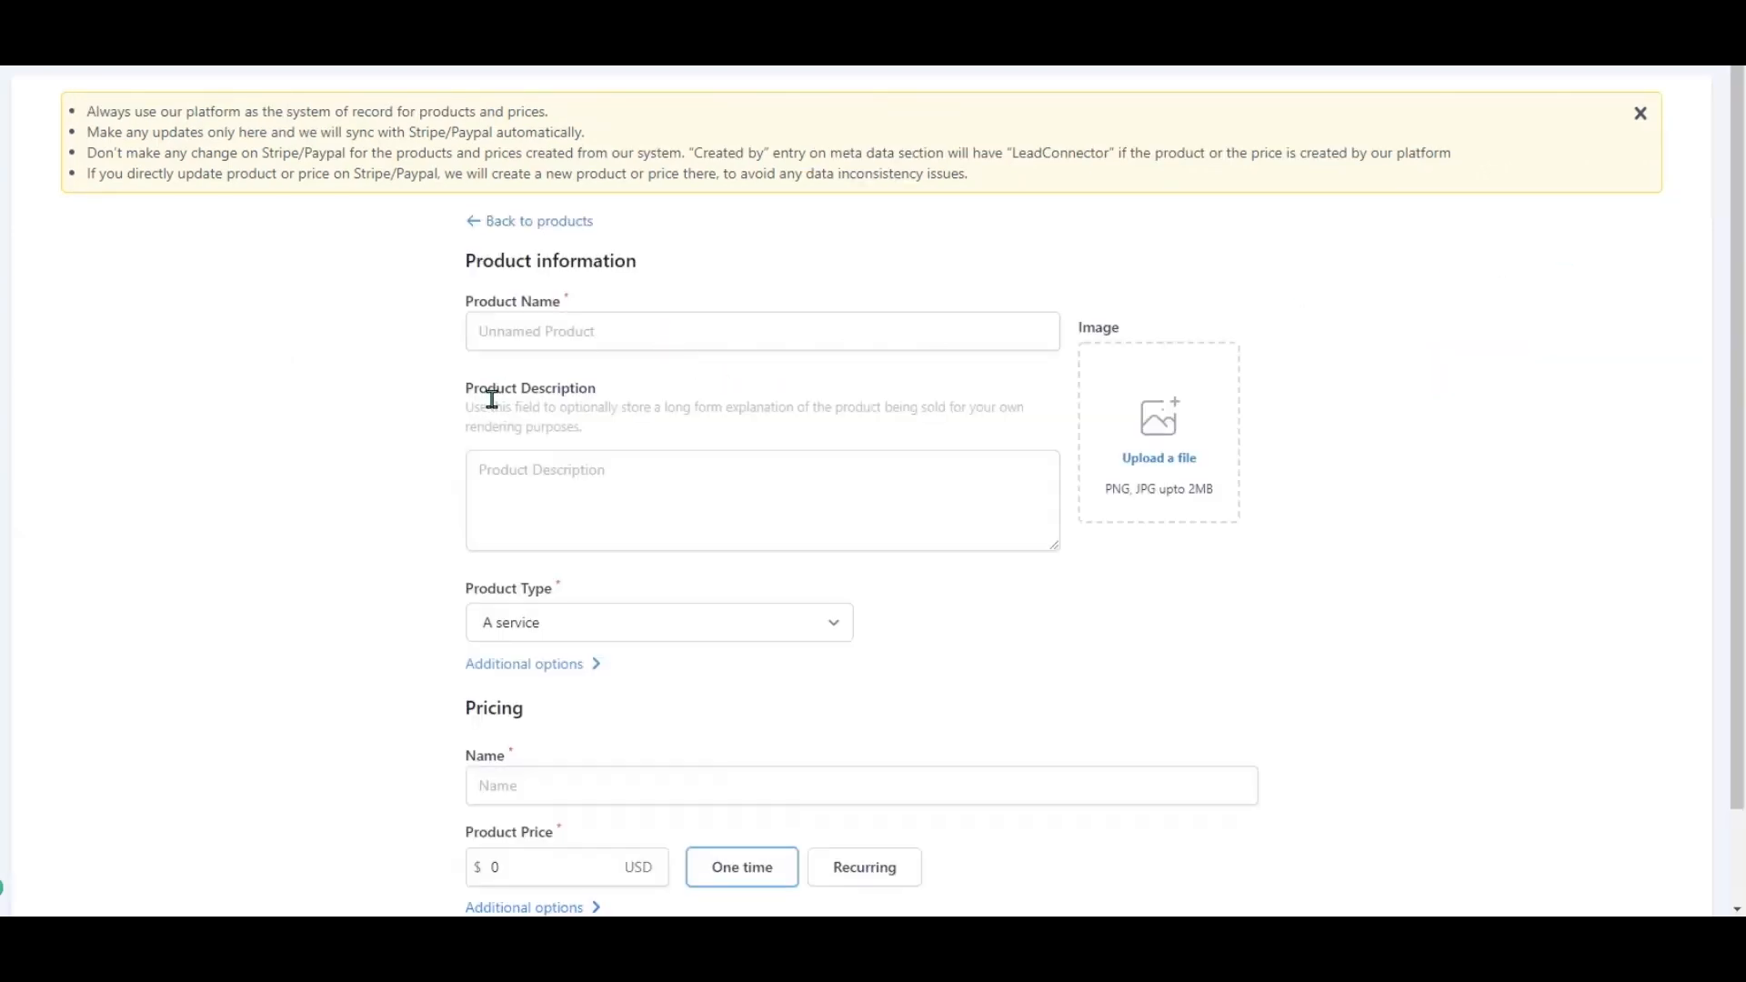
click(598, 330)
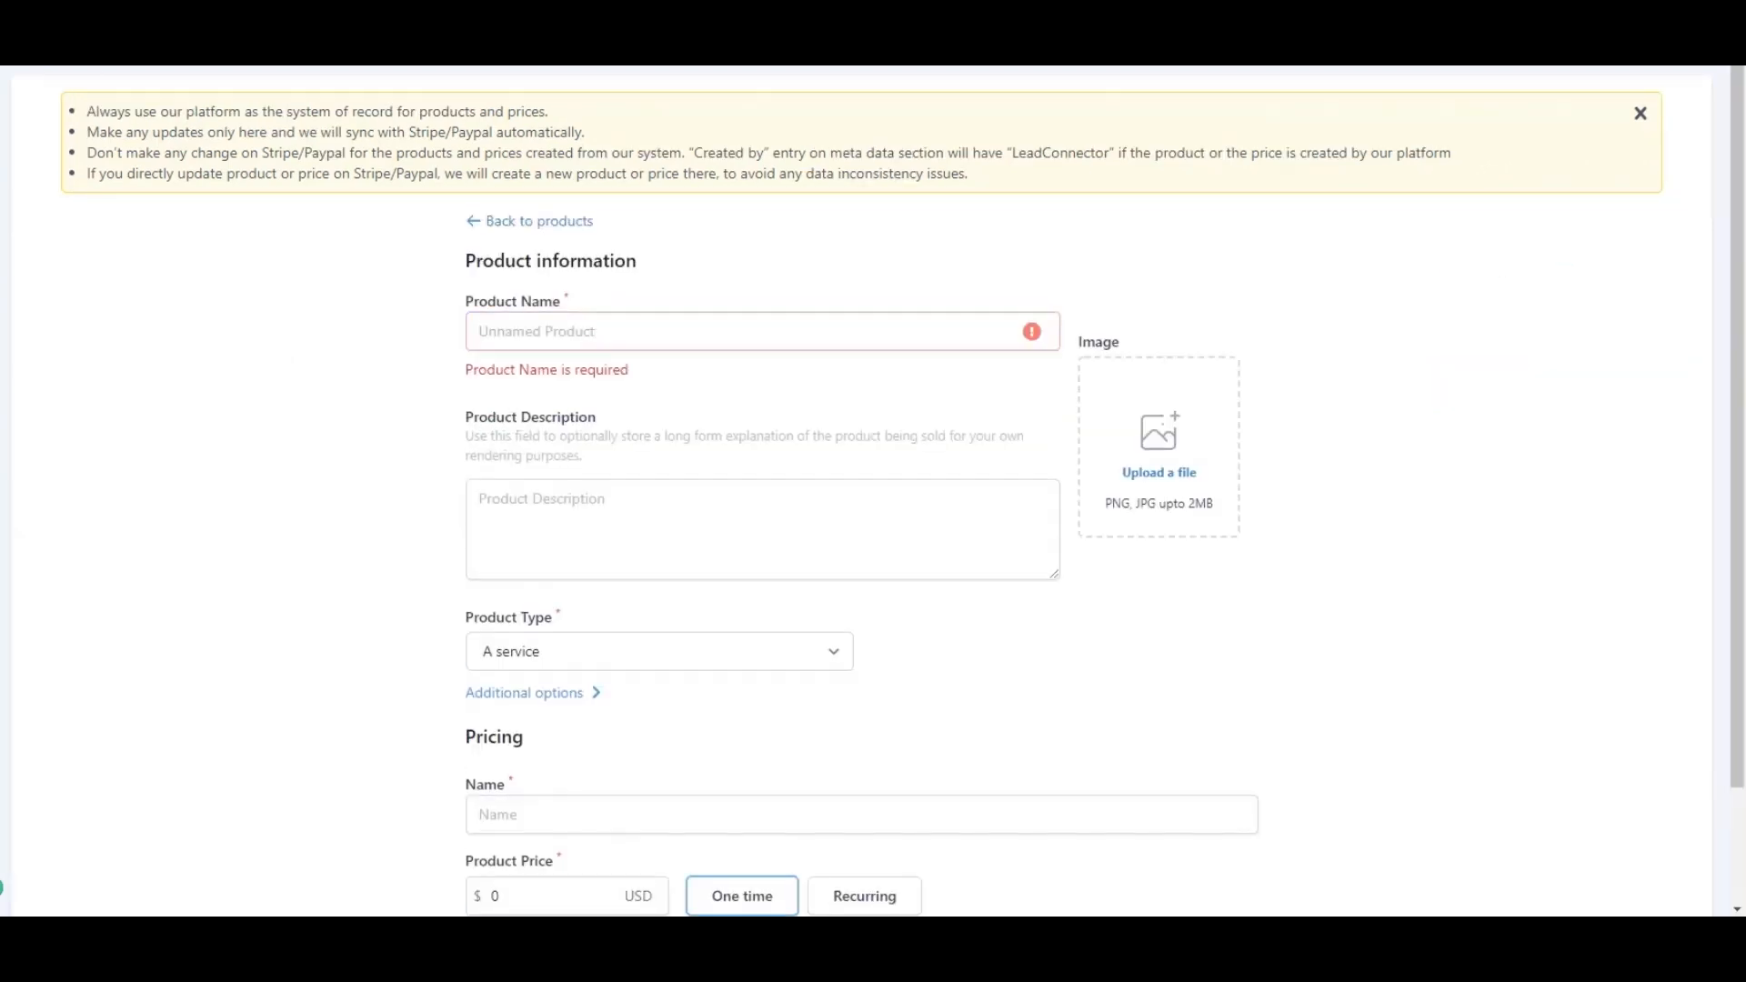